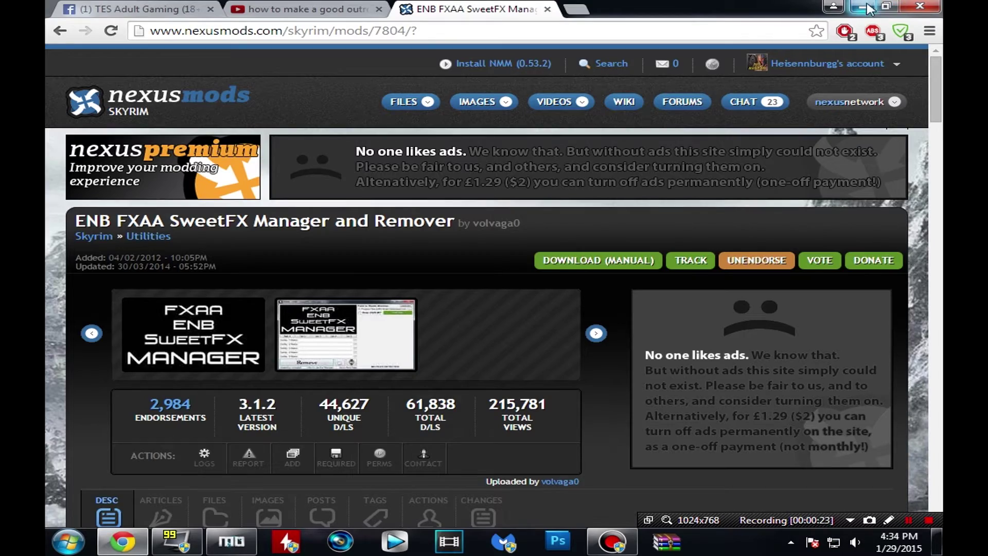
# Switch to Mod Organizer, look over its mod list and tool shortcuts, and return to the desktop.
pyautogui.click(231, 541)
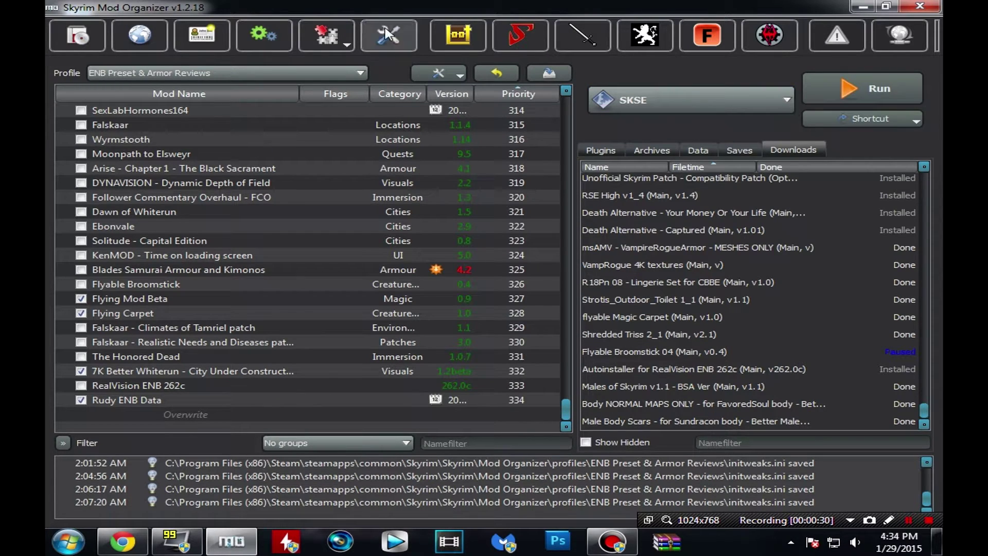
pyautogui.click(290, 142)
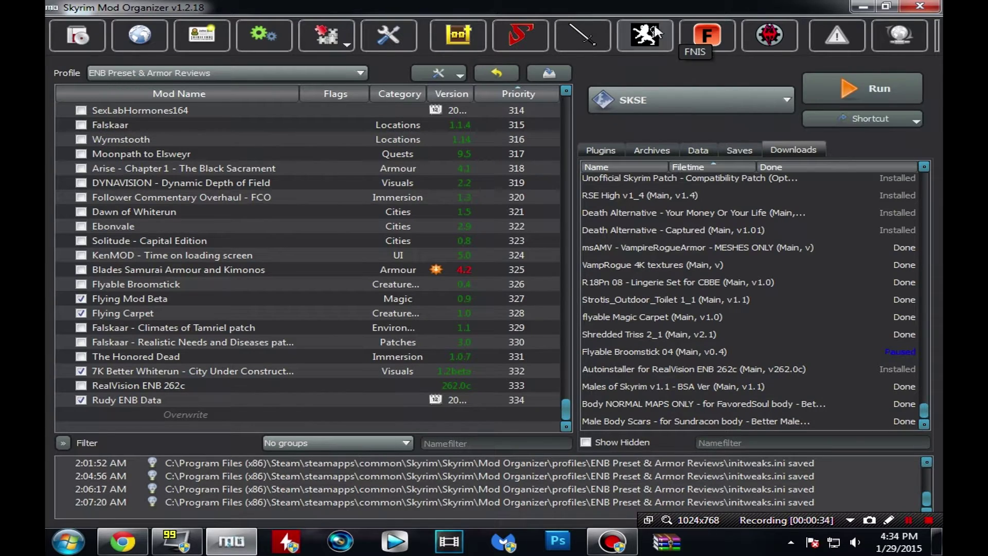
pyautogui.click(863, 6)
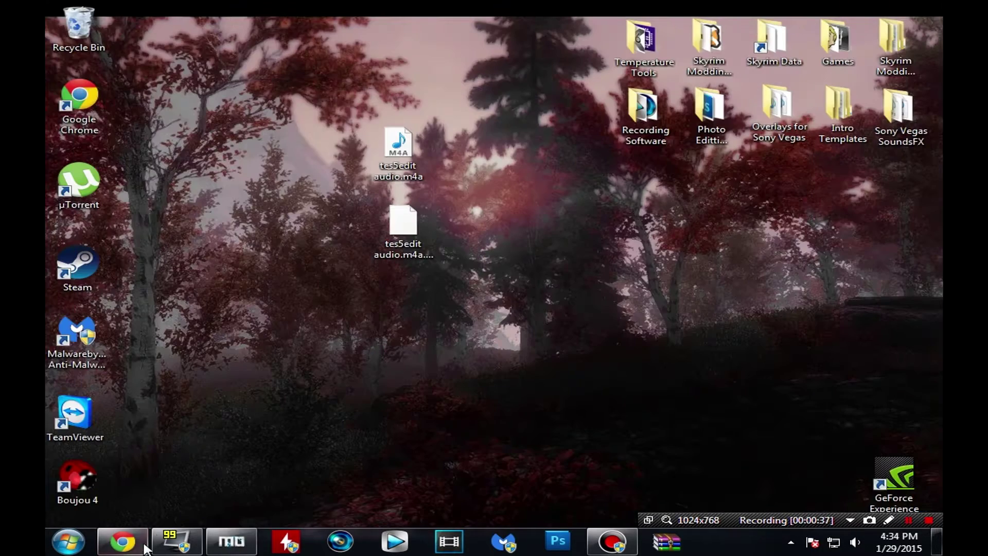
pyautogui.click(144, 550)
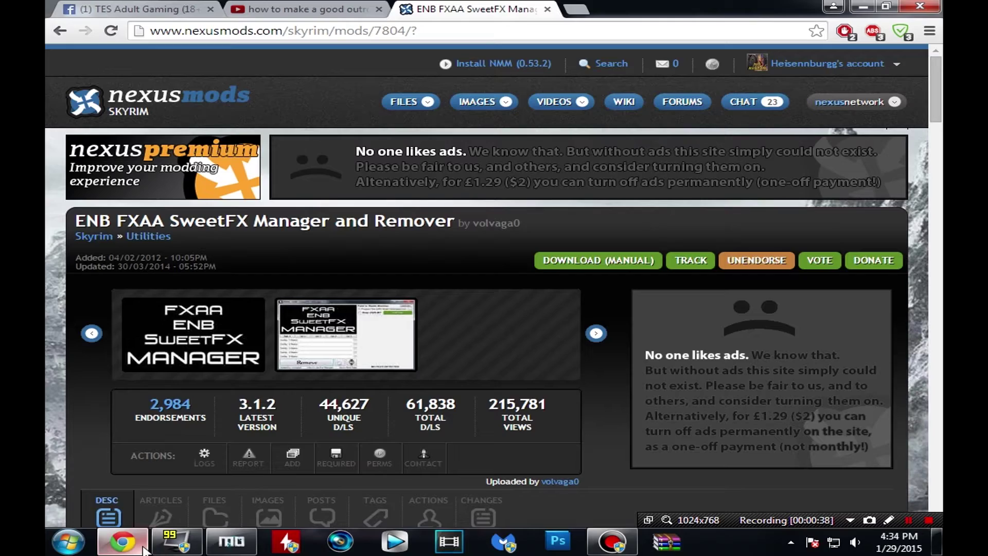
pyautogui.click(860, 7)
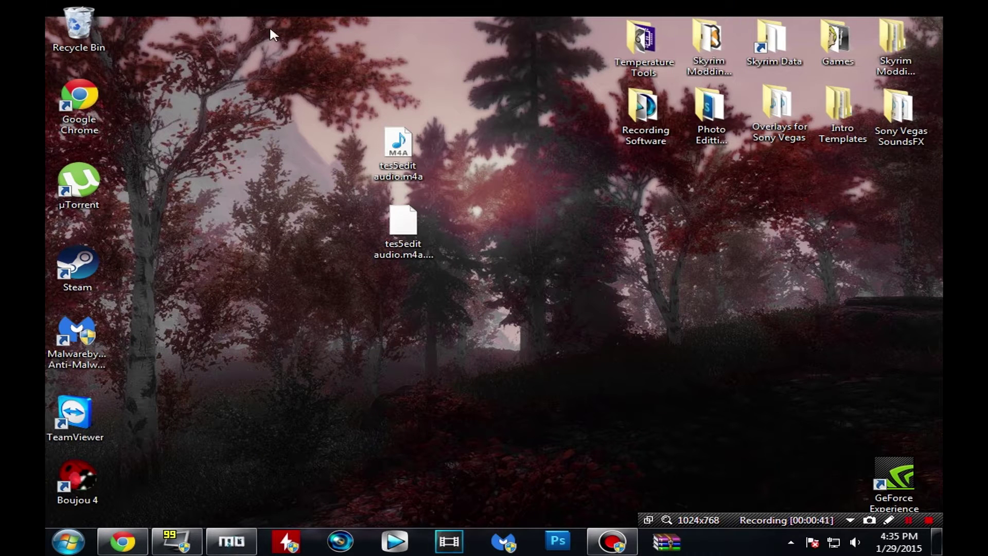
# View the programs in the desktop's Skyrim Modding Programs folder, close it, and check Mod Organizer again.
pyautogui.click(695, 36)
pyautogui.doubleClick(694, 36)
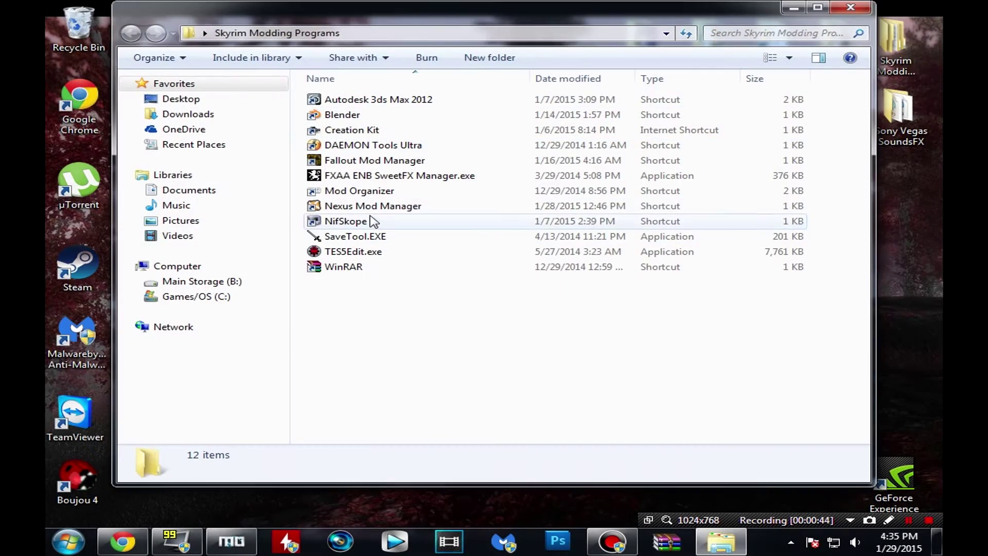
pyautogui.click(850, 7)
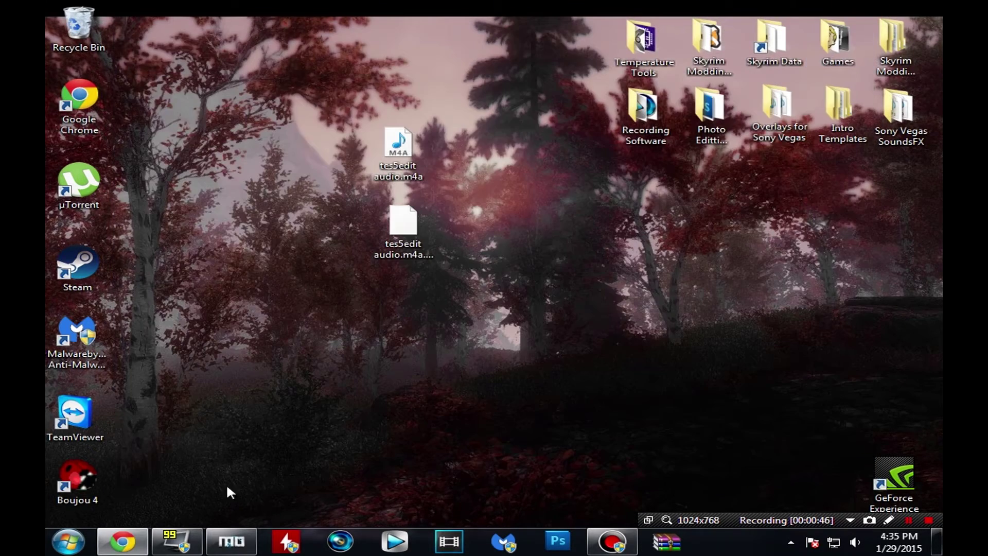
pyautogui.click(215, 549)
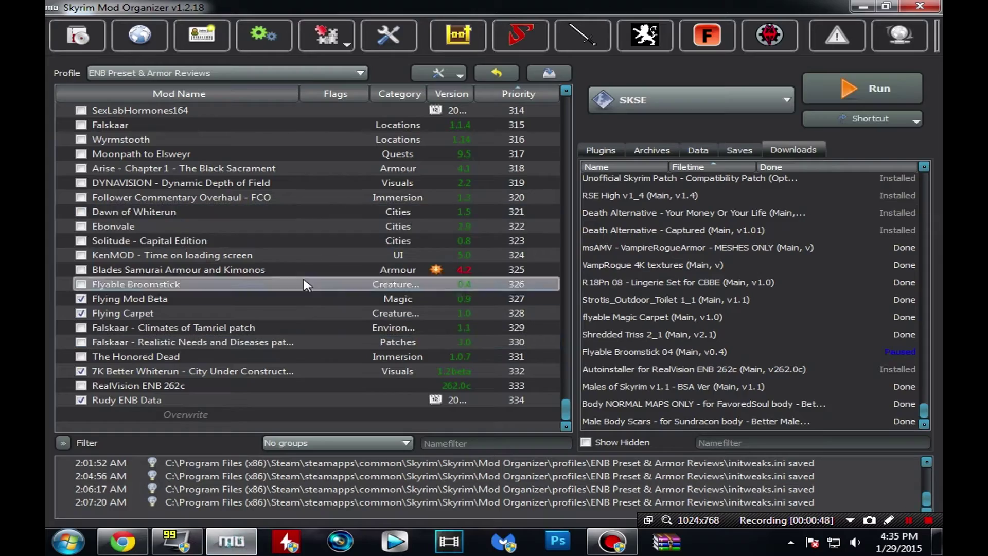
pyautogui.click(908, 6)
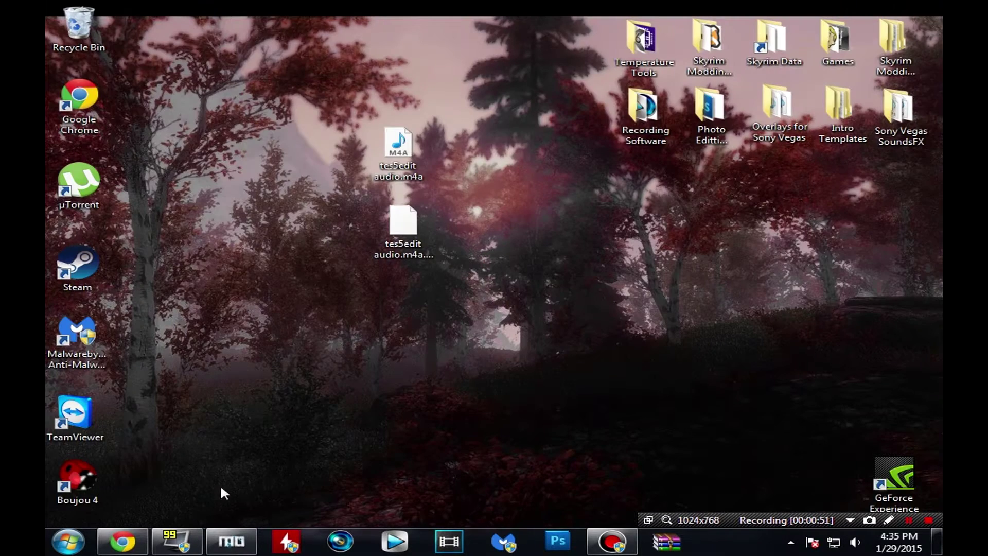
# Read through the description, changelog and instructions on the ENB FXAA SweetFX Manager and Remover page in Chrome.
pyautogui.click(123, 542)
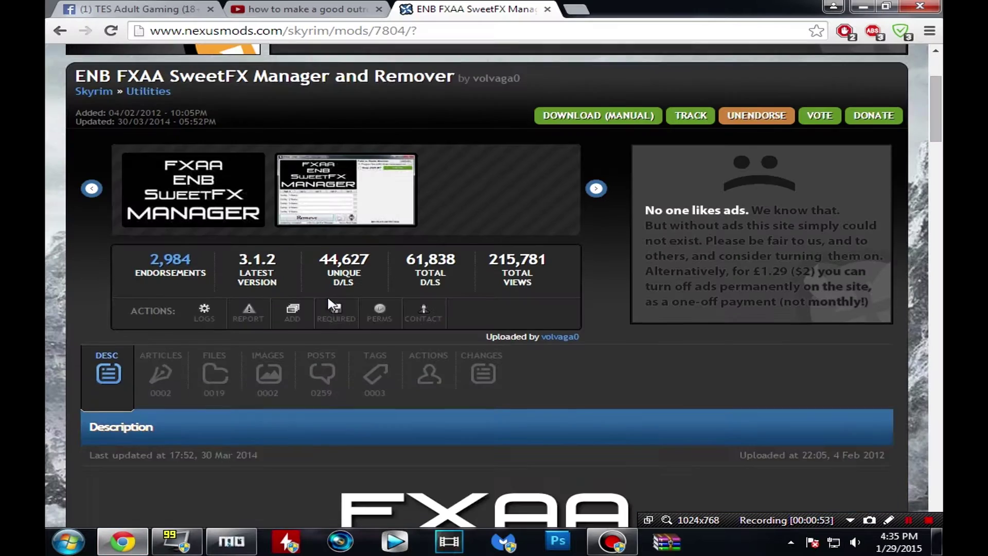
pyautogui.scroll(2, 85, 305)
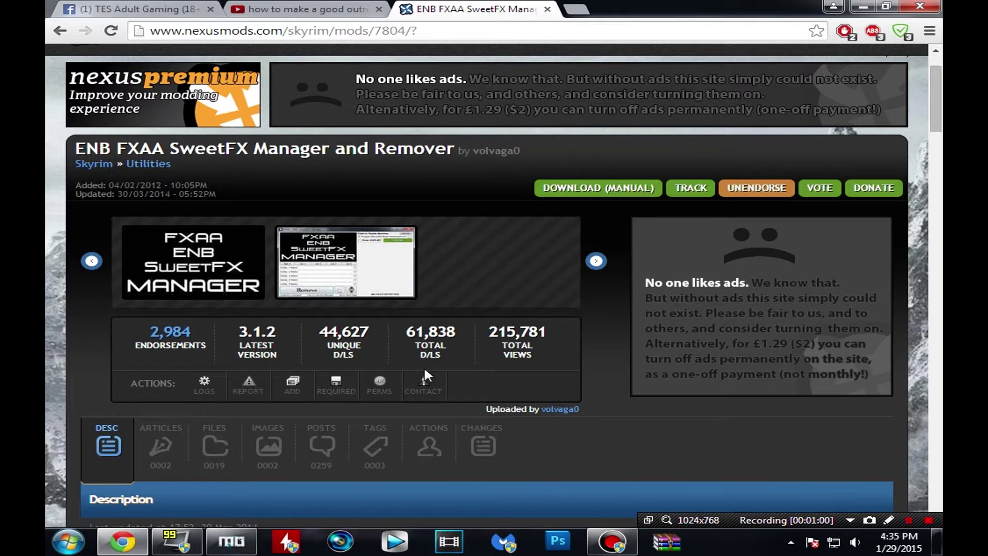
pyautogui.scroll(2, 607, 369)
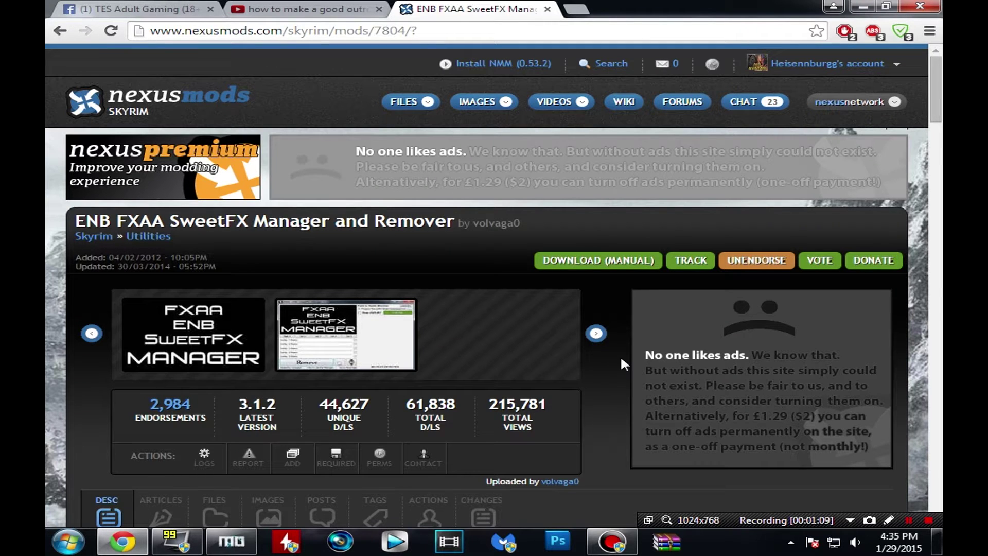
pyautogui.scroll(-3, 617, 363)
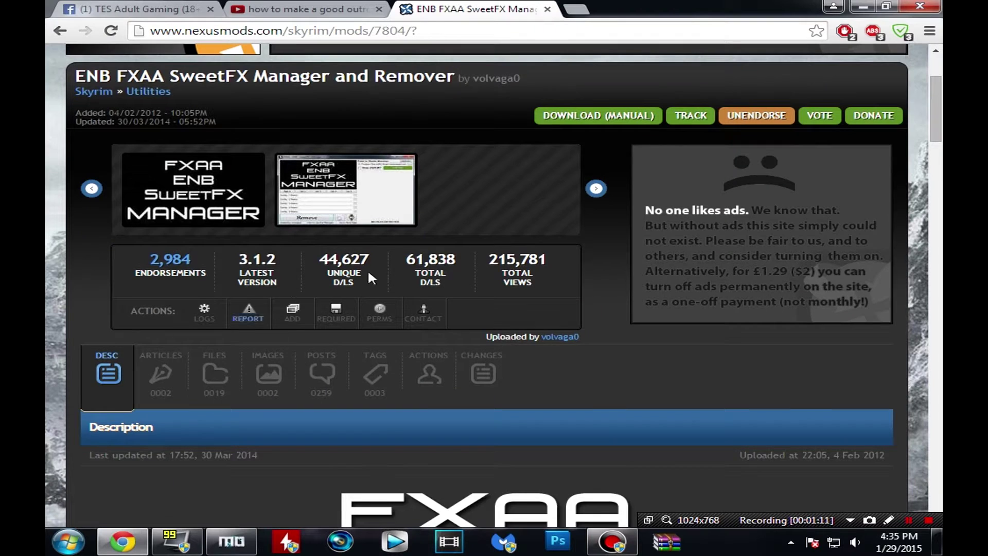
pyautogui.scroll(-4, 69, 261)
pyautogui.scroll(-9, 637, 315)
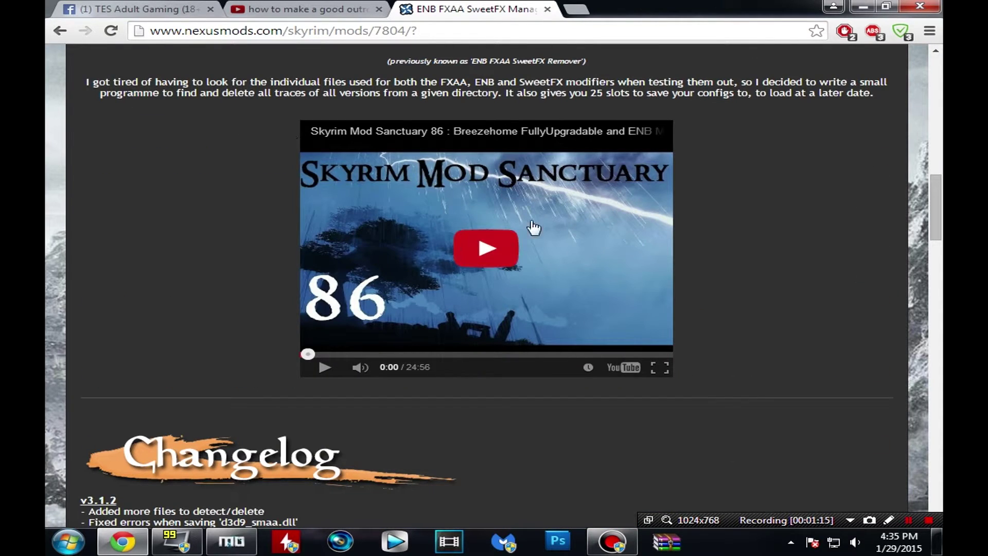
pyautogui.scroll(-12, 556, 350)
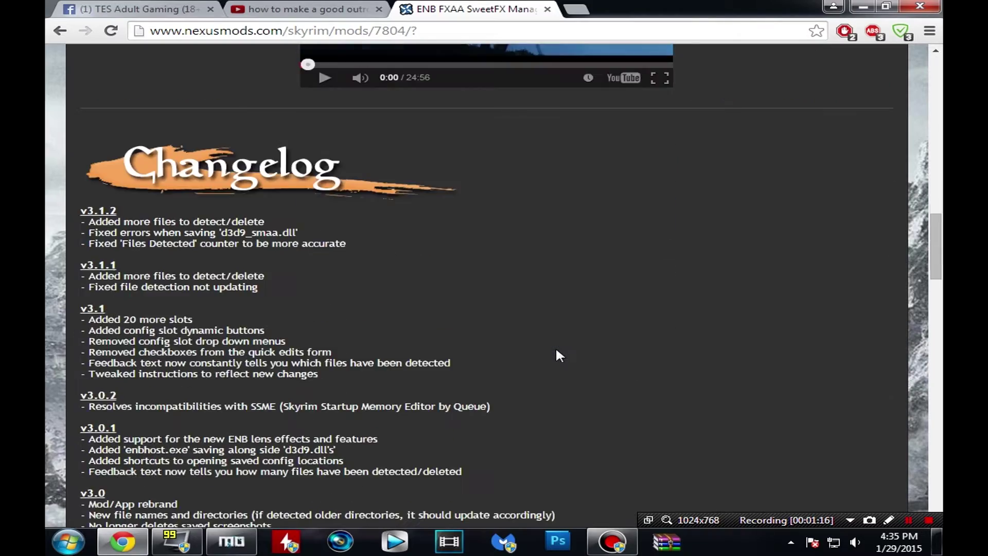
pyautogui.scroll(-6, 555, 350)
pyautogui.scroll(-5, 557, 350)
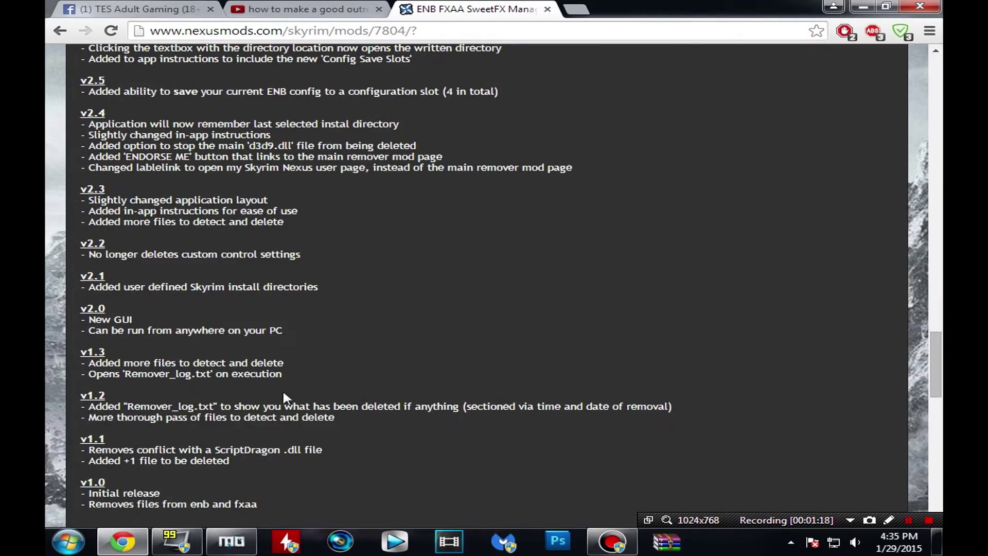
pyautogui.scroll(-8, 473, 355)
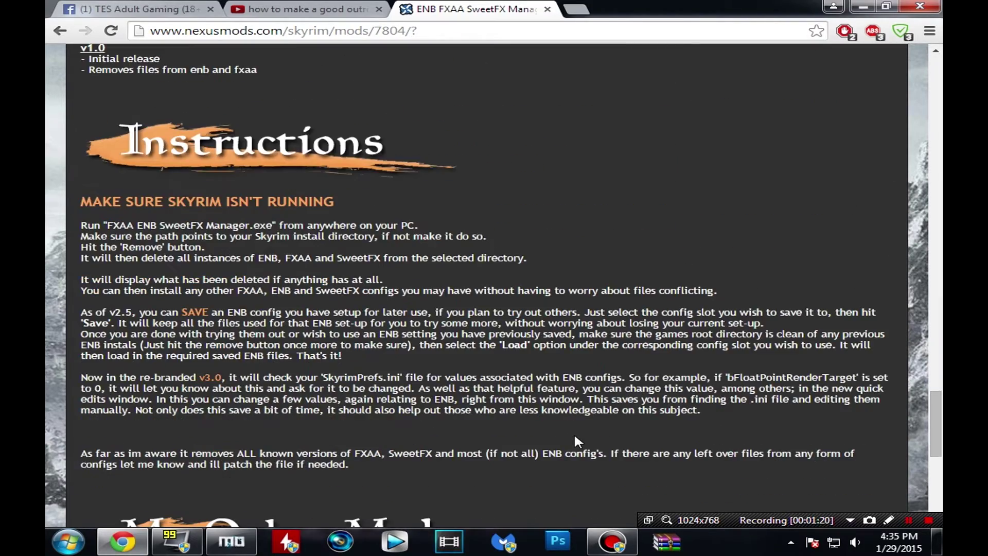
pyautogui.scroll(-3, 575, 437)
pyautogui.scroll(-4, 573, 433)
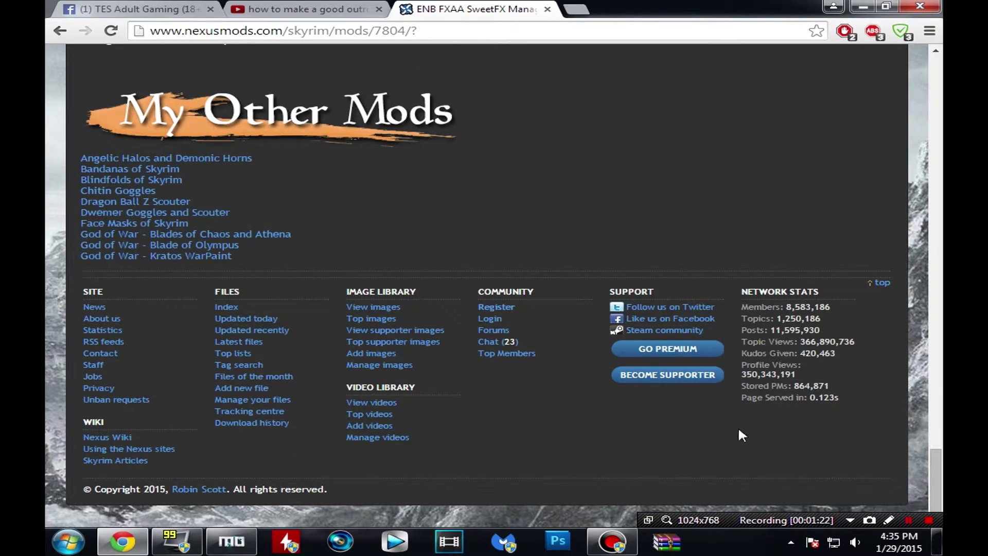
pyautogui.scroll(20, 659, 461)
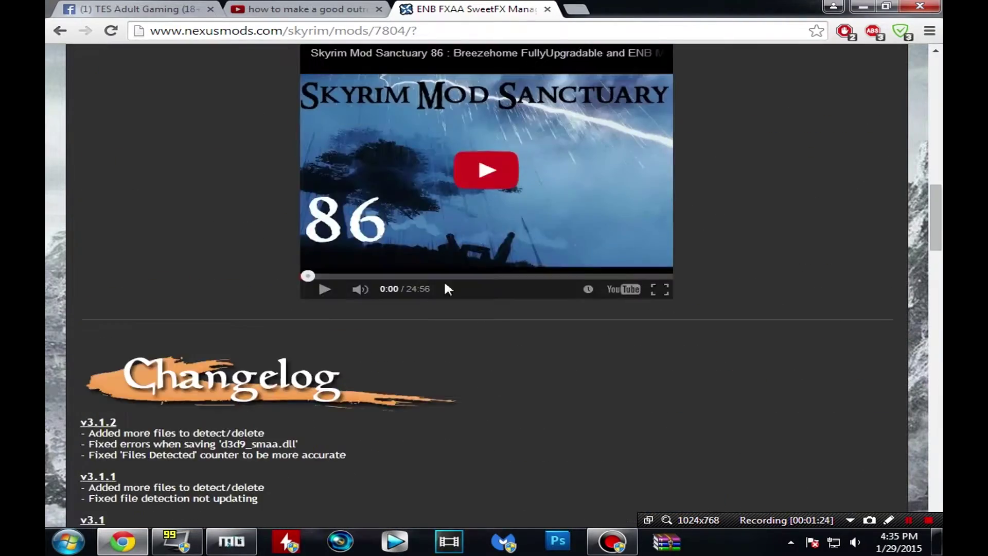
pyautogui.scroll(10, 554, 480)
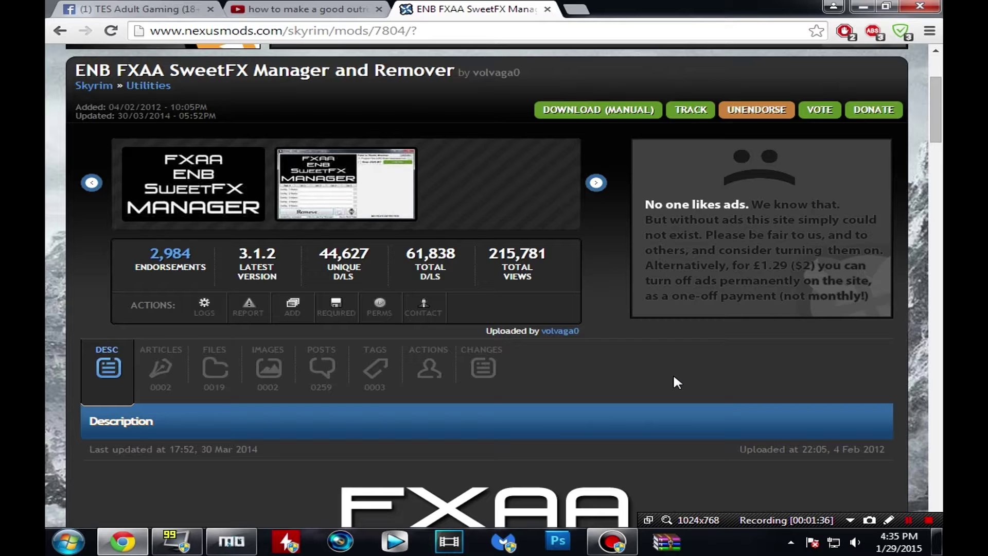
# Show the downloadable files of the ENB FXAA SweetFX Manager and Remover mod.
pyautogui.click(213, 367)
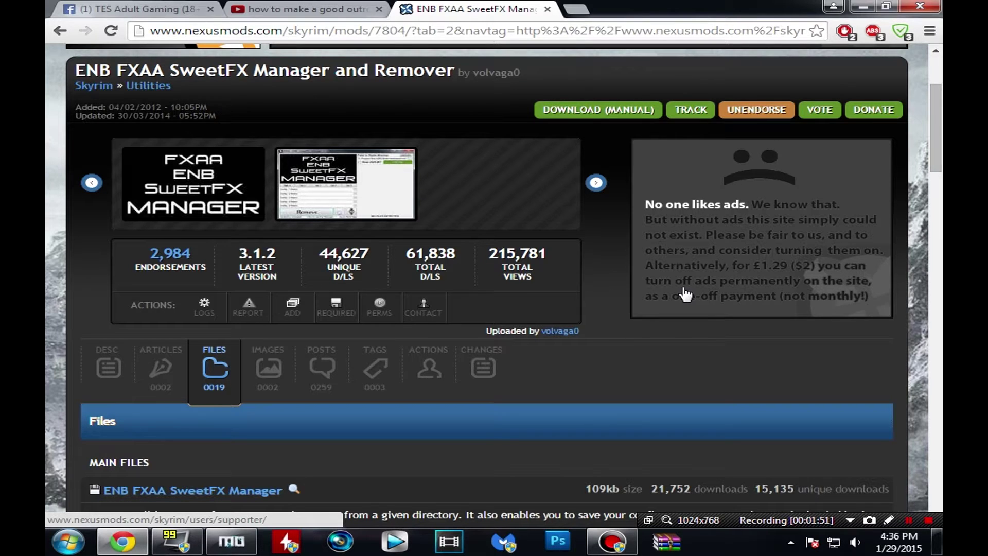
pyautogui.scroll(-2, 617, 292)
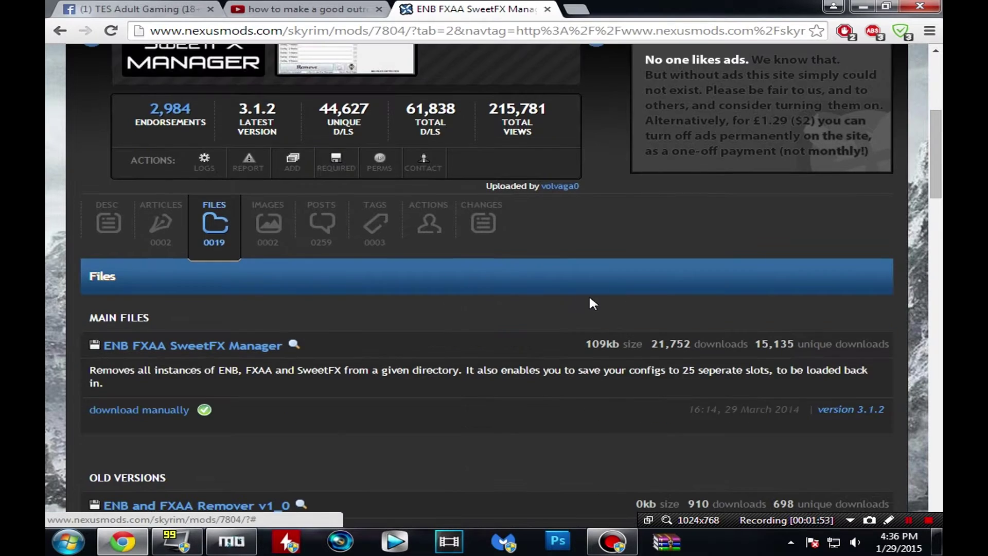
# Check the Rudy ENB Data entry in Mod Organizer's mod list and return to the mod's files page.
pyautogui.click(231, 541)
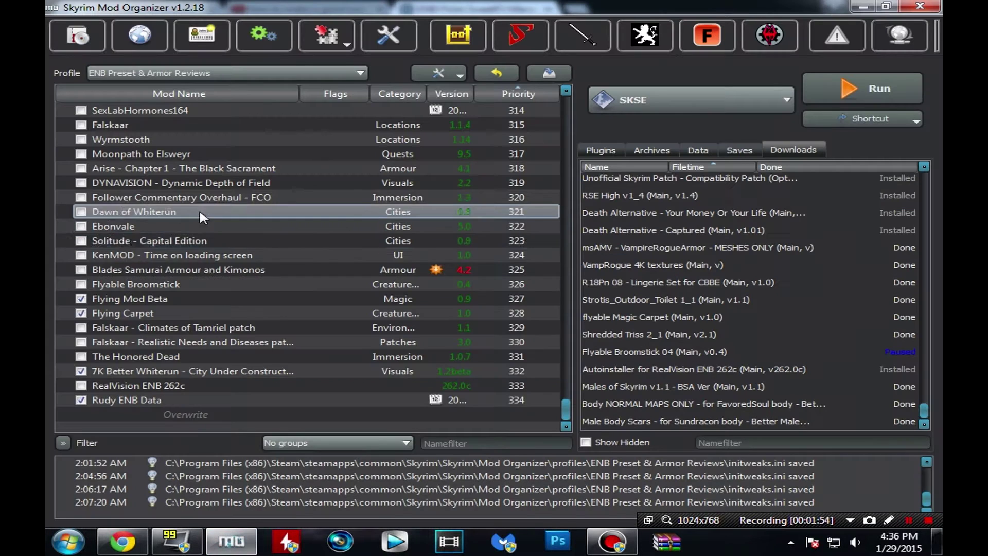
pyautogui.click(165, 399)
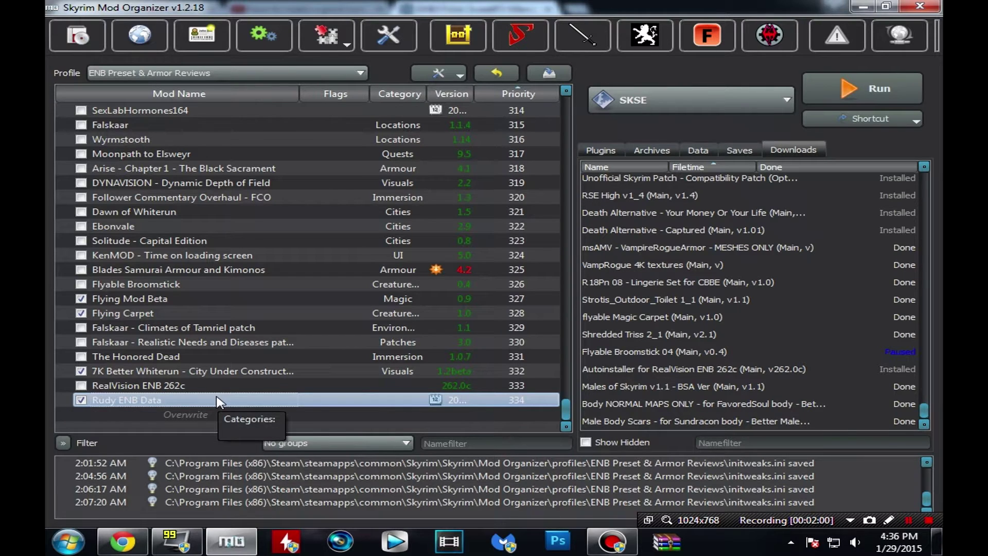
pyautogui.click(863, 9)
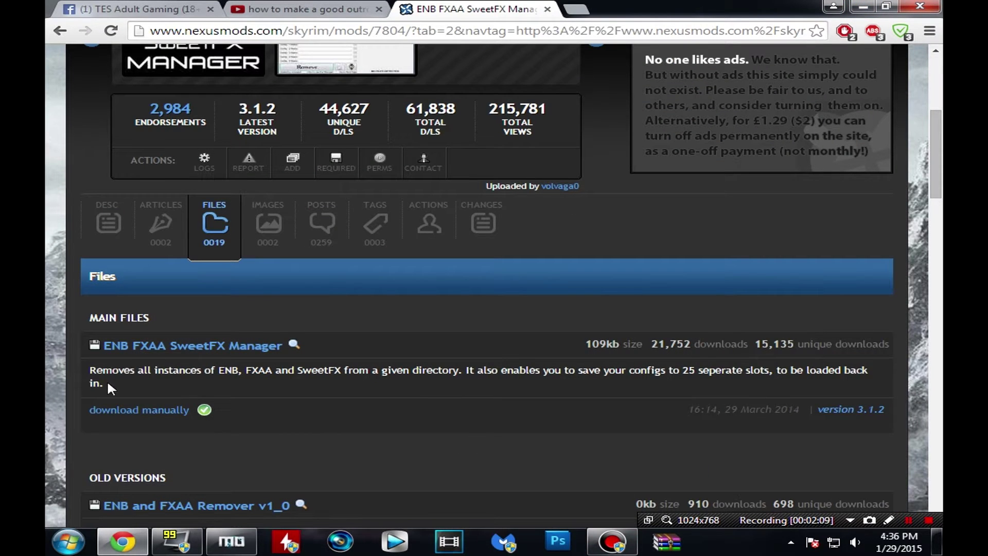
# Manually download the ENB FXAA SweetFX Manager main file, version 3.1.2, and open the downloaded zip in WinRAR.
pyautogui.tripleClick(162, 366)
pyautogui.click(197, 385)
pyautogui.scroll(4, 458, 452)
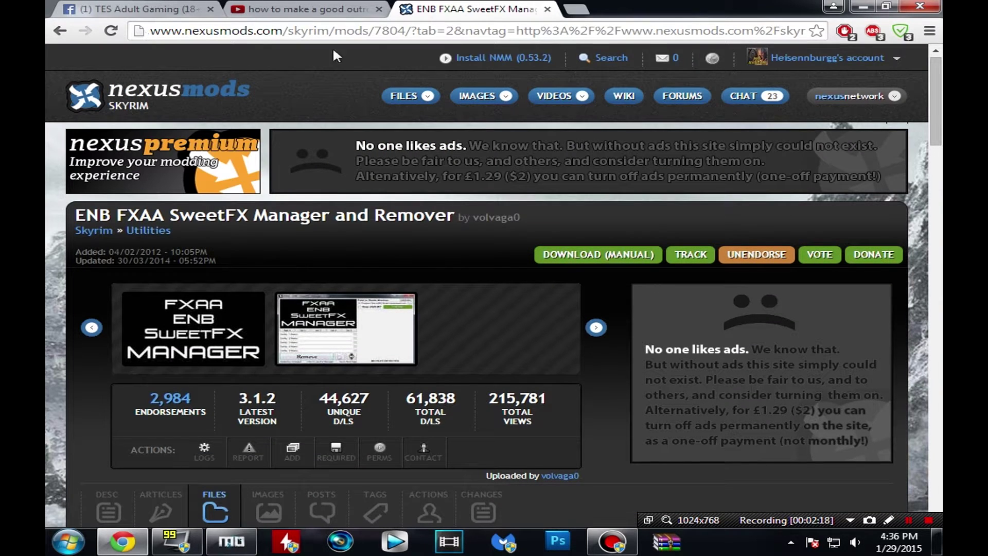
pyautogui.scroll(-3, 567, 394)
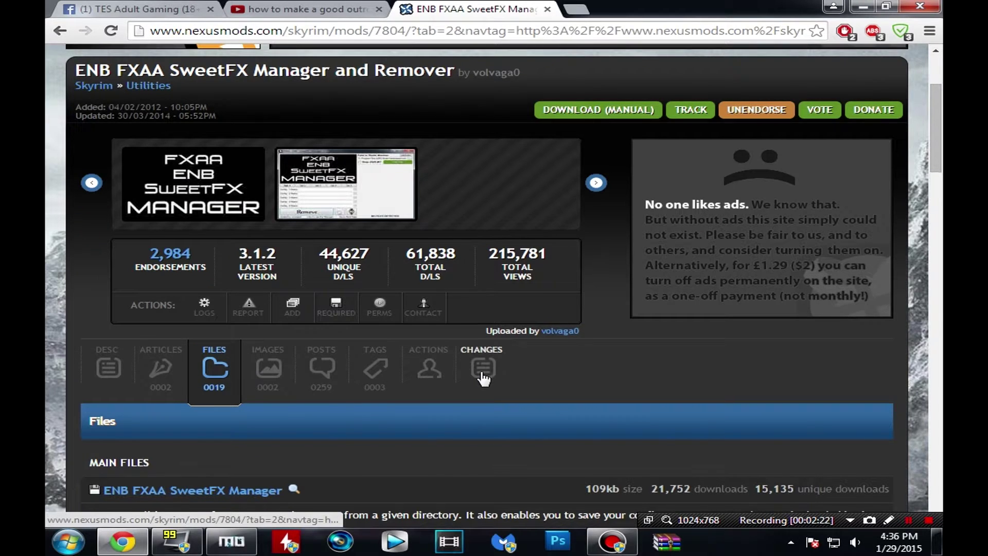
pyautogui.scroll(-3, 483, 378)
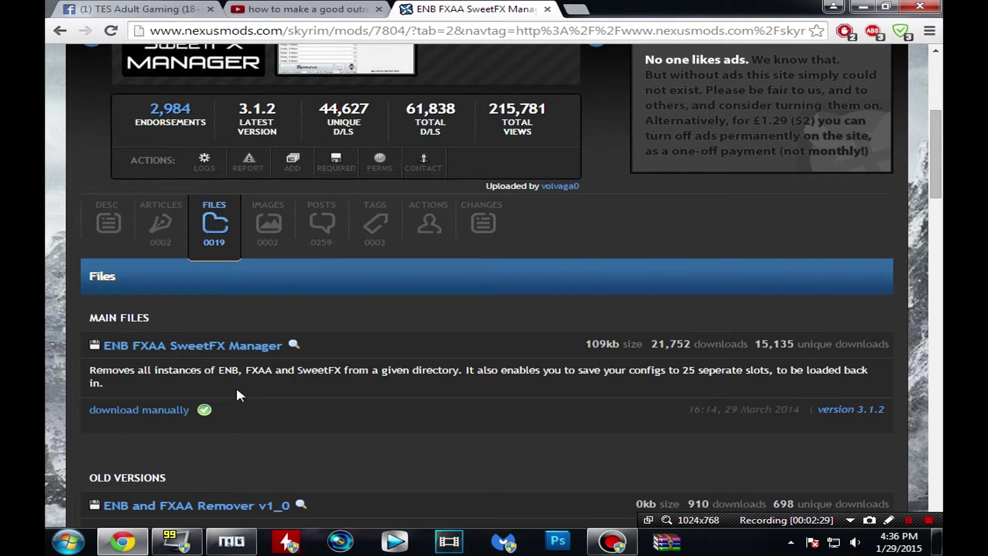
pyautogui.click(141, 410)
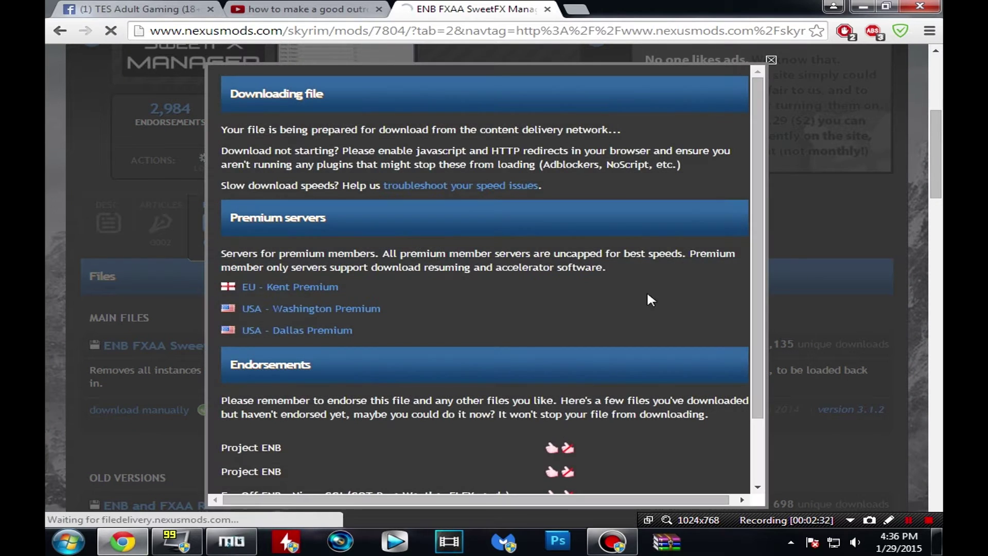
pyautogui.click(770, 61)
pyautogui.click(164, 520)
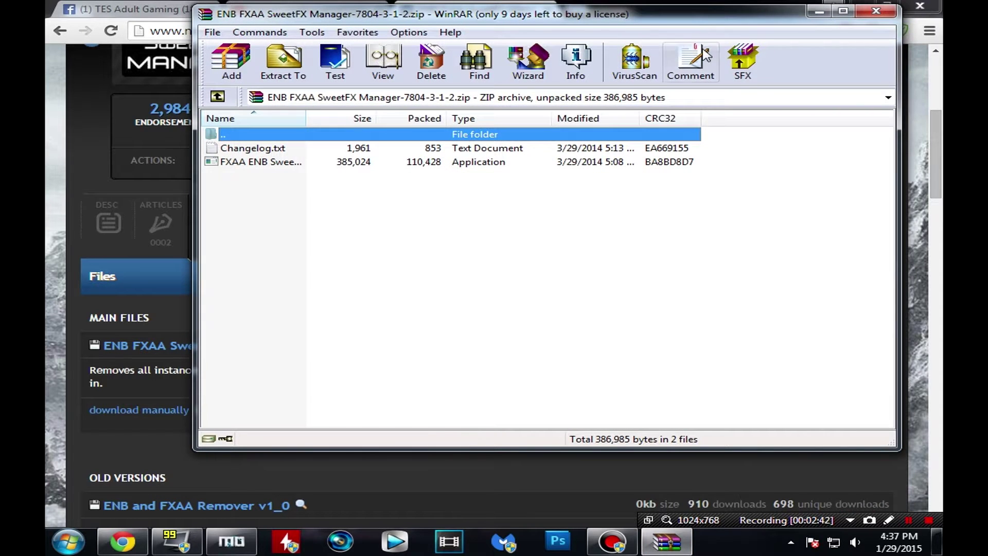
# Go up to the Downloads folder in WinRAR, place the ENB FXAA SweetFX Manager zip on the desktop, and close WinRAR.
pyautogui.moveTo(628, 23); pyautogui.dragTo(591, 39)
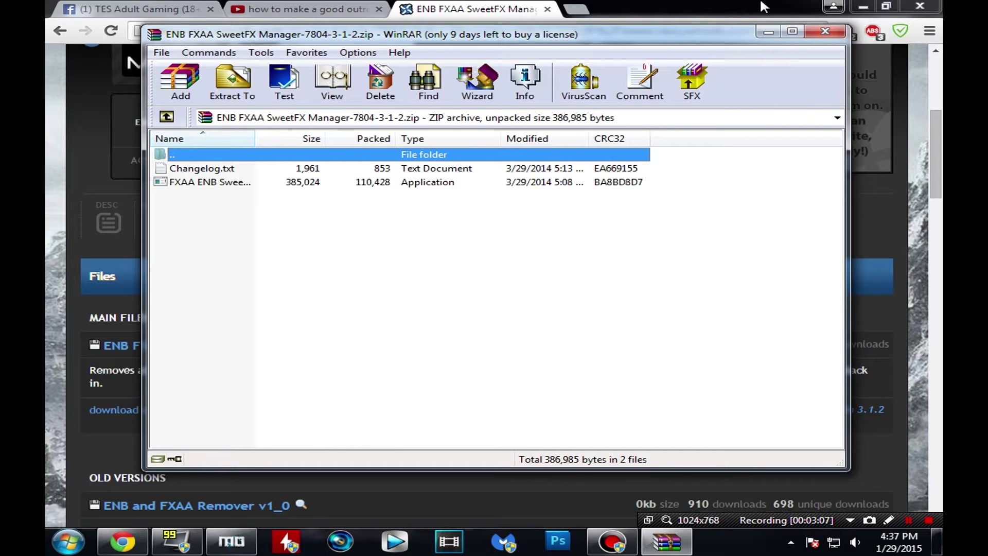
pyautogui.click(863, 6)
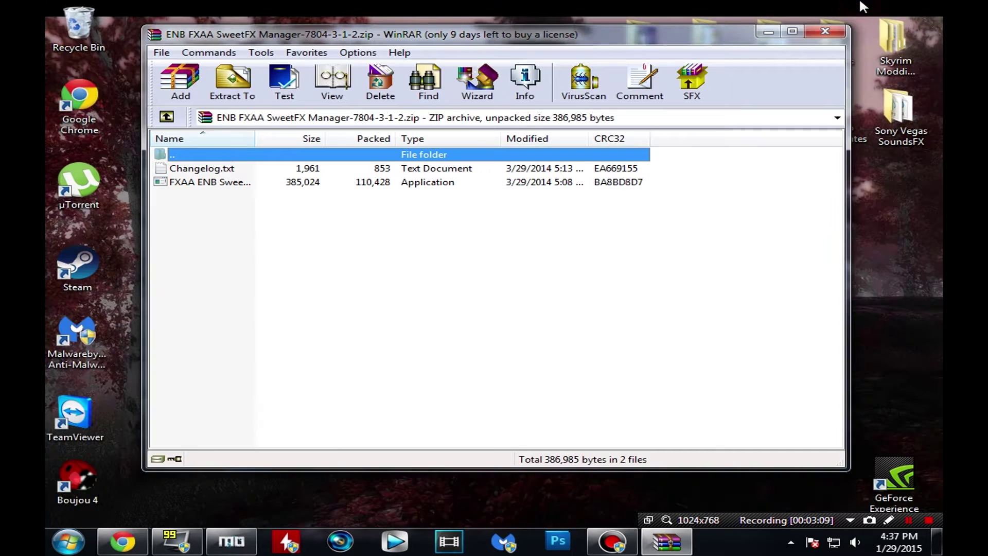
pyautogui.moveTo(354, 42); pyautogui.dragTo(433, 27)
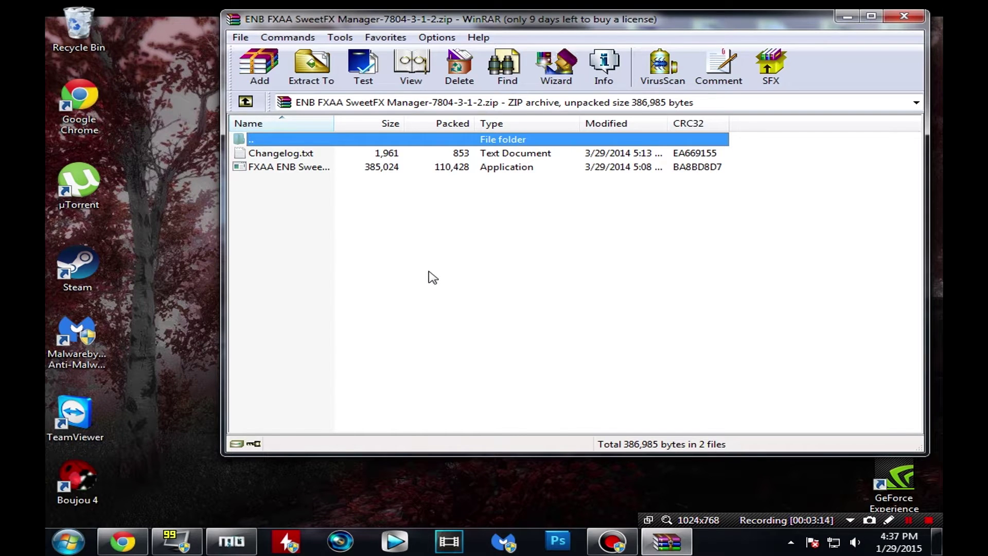
pyautogui.press('Return')
pyautogui.moveTo(380, 225); pyautogui.dragTo(164, 253)
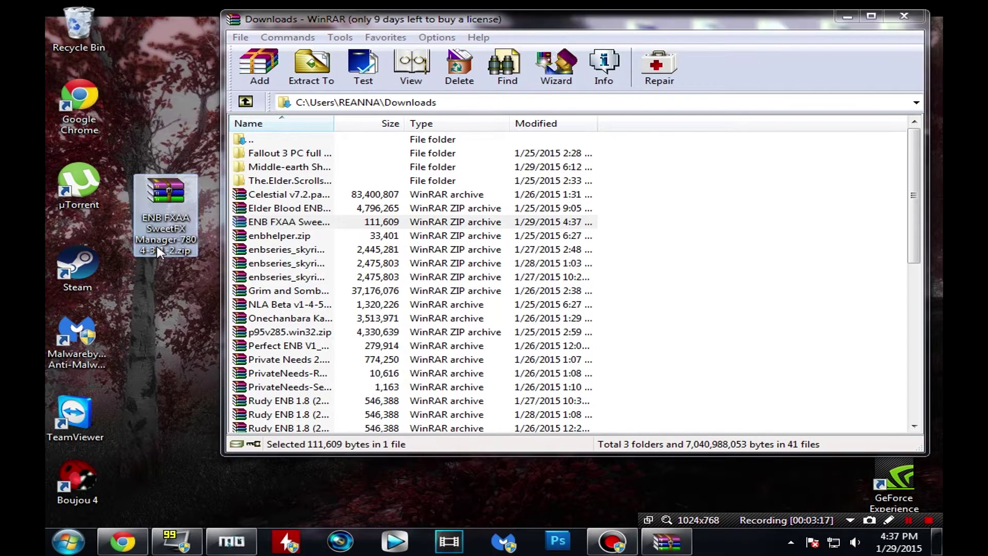
pyautogui.click(906, 17)
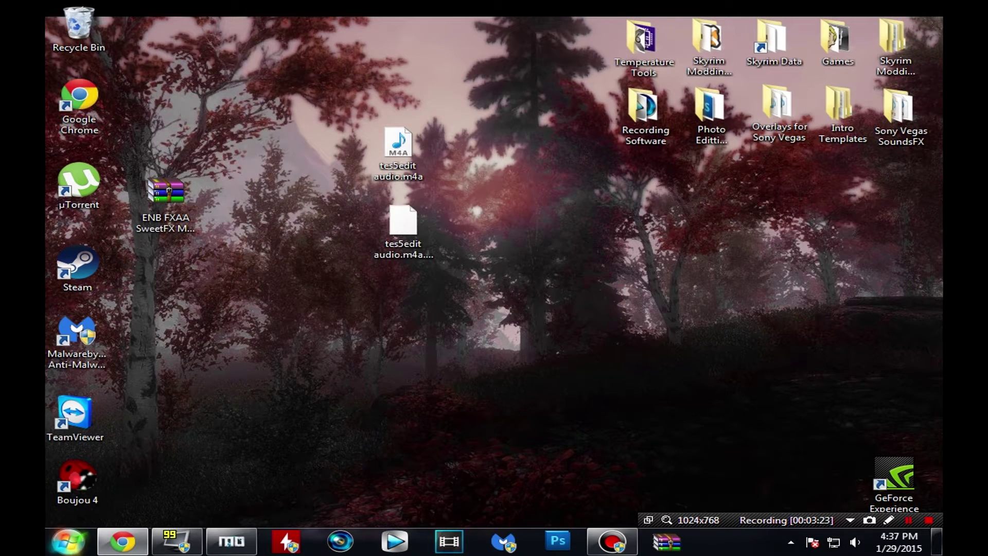
# Open the Skyrim game folder on the C: drive under Program Files (x86)\Steam\steamapps\common in Windows Explorer.
pyautogui.click(69, 542)
pyautogui.click(359, 351)
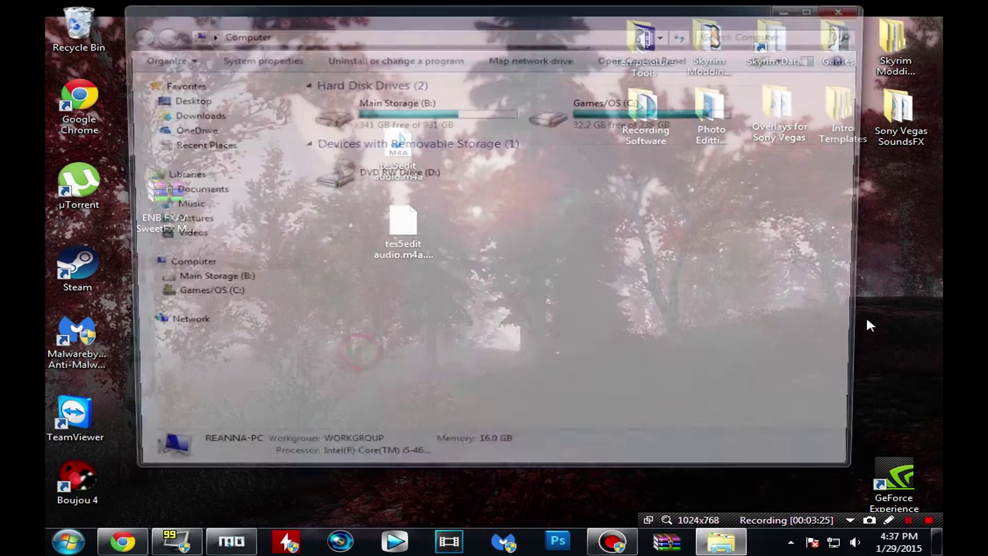
pyautogui.moveTo(667, 23); pyautogui.dragTo(711, 30)
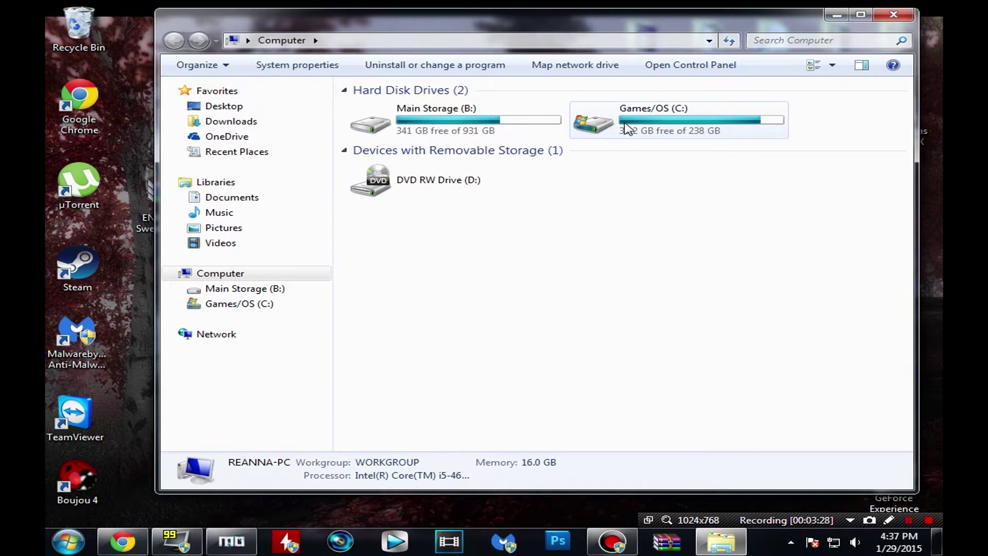
pyautogui.doubleClick(627, 129)
pyautogui.doubleClick(454, 215)
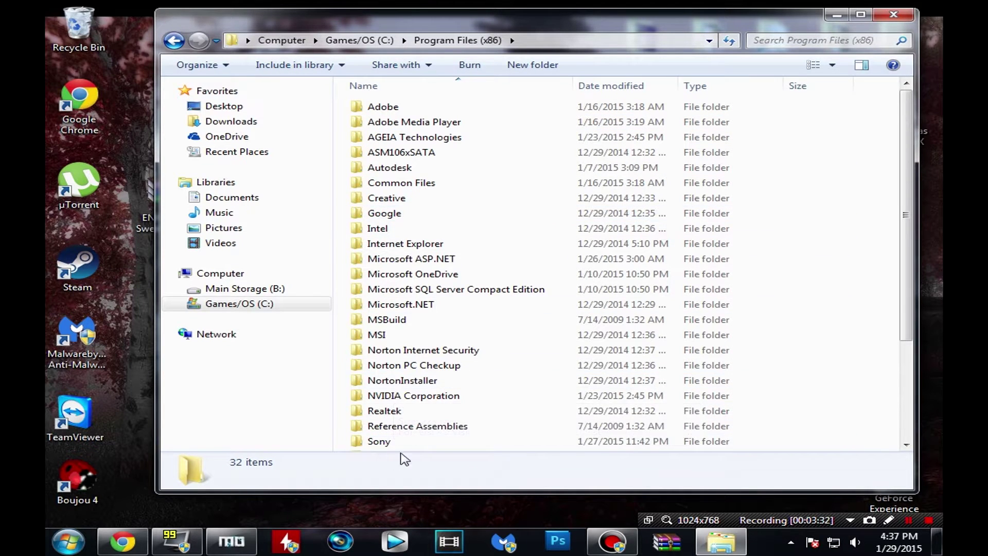
pyautogui.scroll(-3, 496, 375)
pyautogui.doubleClick(387, 323)
pyautogui.doubleClick(410, 381)
pyautogui.doubleClick(431, 107)
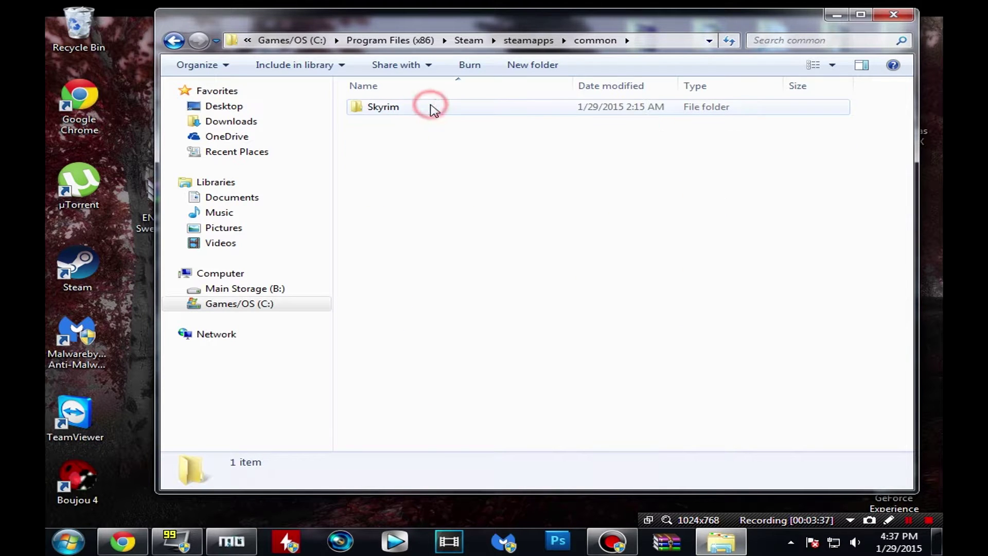
pyautogui.doubleClick(432, 108)
# Look through the Skyrim folder's files and point out SkyrimLauncher.exe and TESV.exe.
pyautogui.scroll(-5, 556, 307)
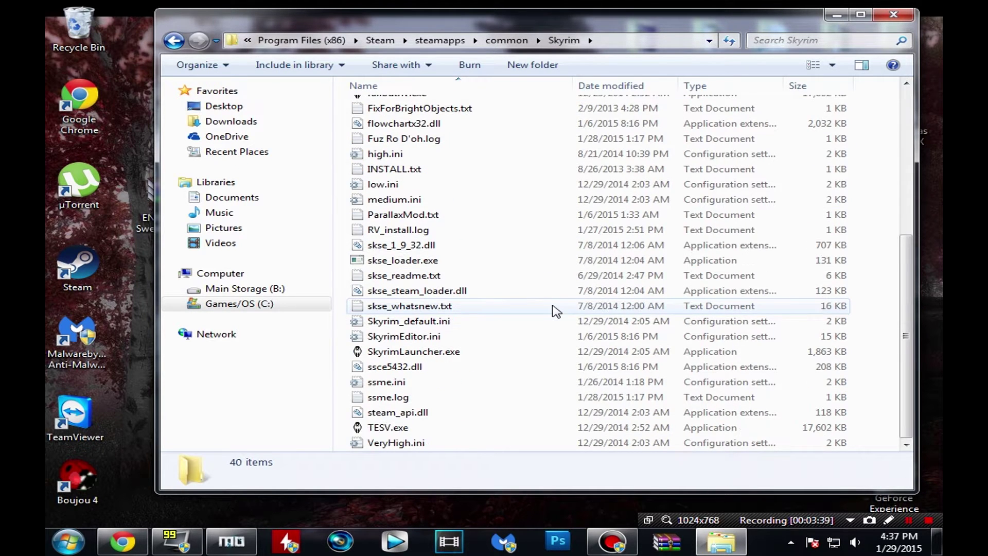
pyautogui.scroll(6, 489, 368)
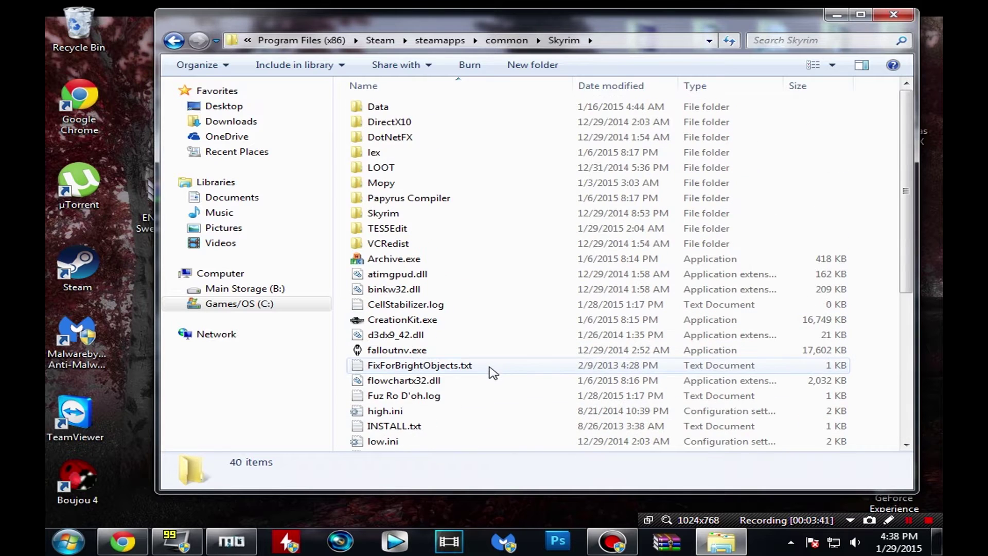
pyautogui.scroll(-6, 552, 315)
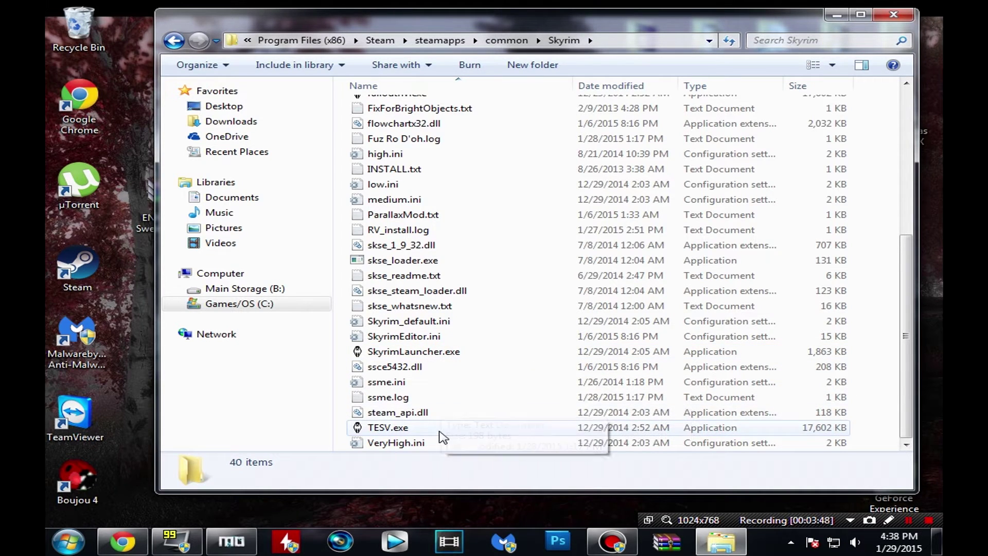
pyautogui.click(488, 353)
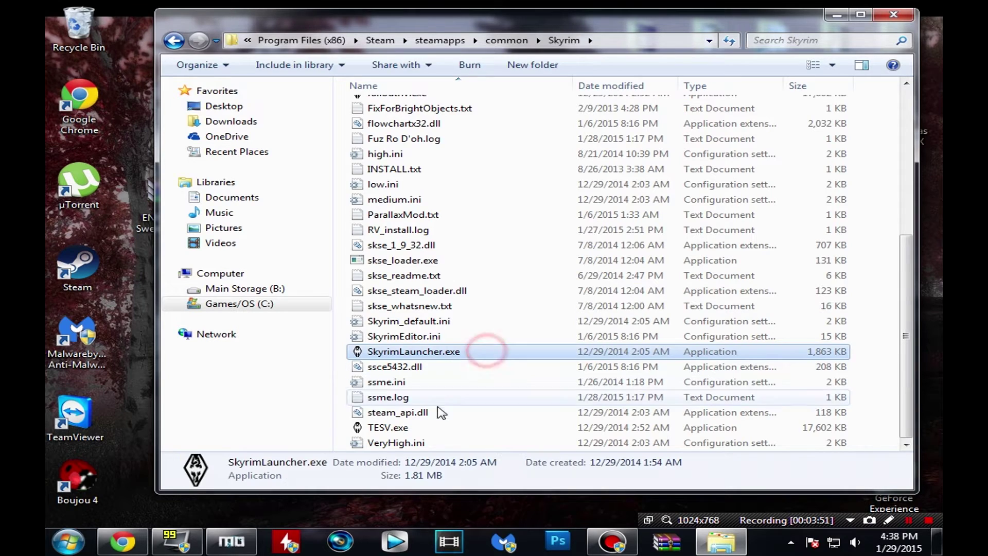
pyautogui.click(438, 428)
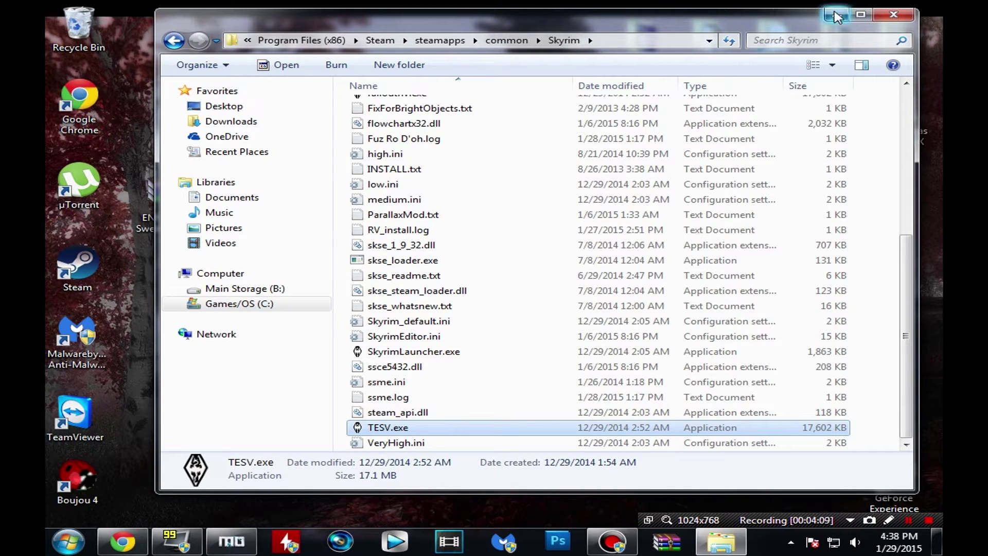
# Create a new folder named ENB Removal Tool inside the Skyrim game folder.
pyautogui.scroll(6, 682, 303)
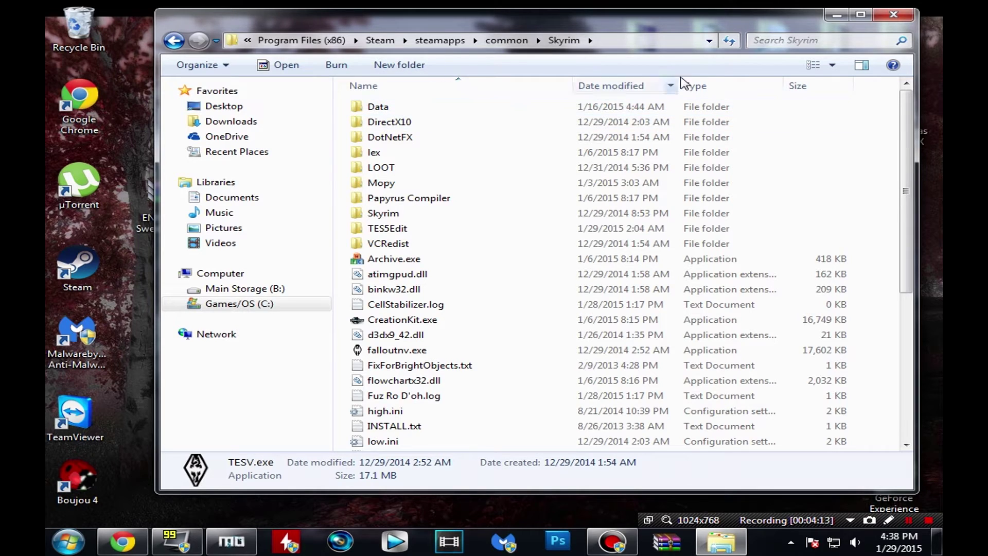
pyautogui.click(415, 66)
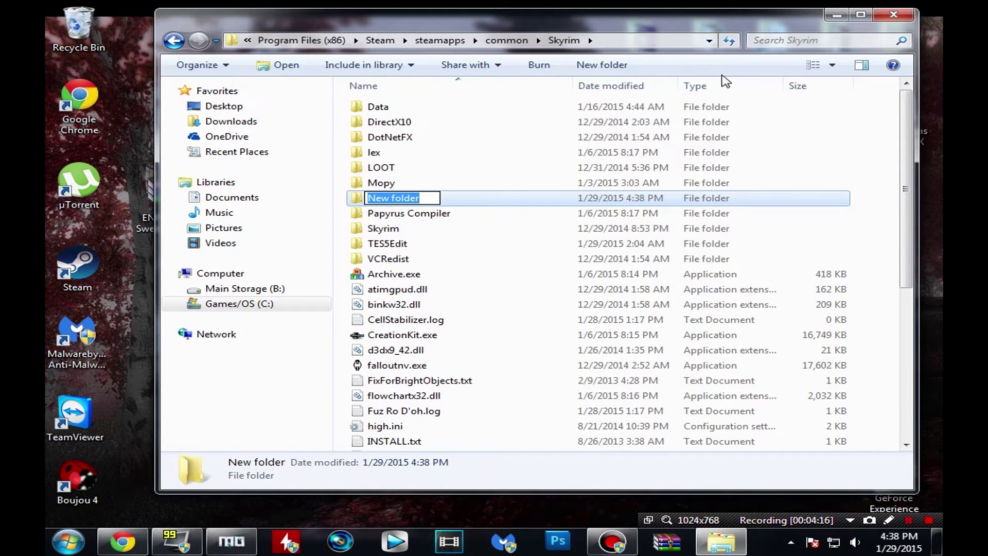
pyautogui.write('ENB Re')
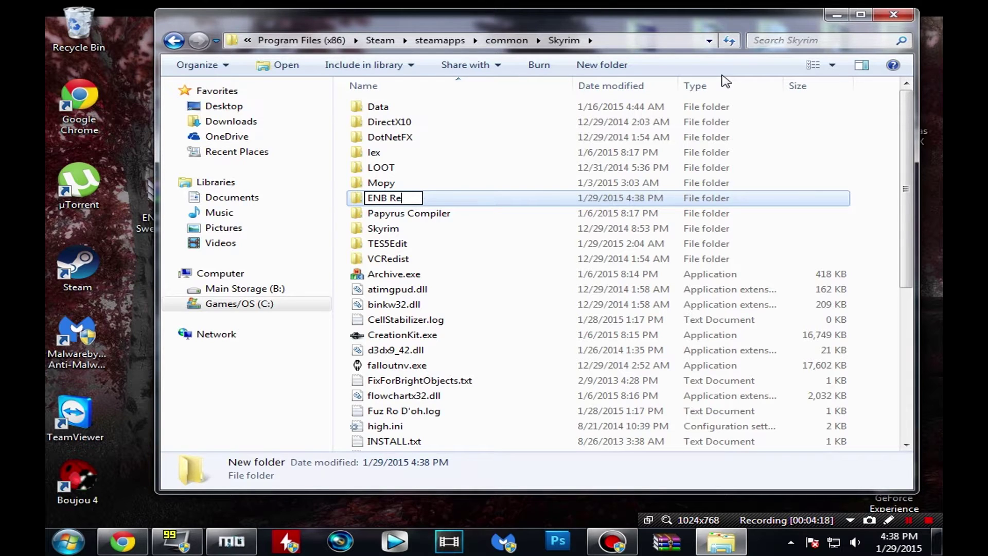
pyautogui.write('moval Tool')
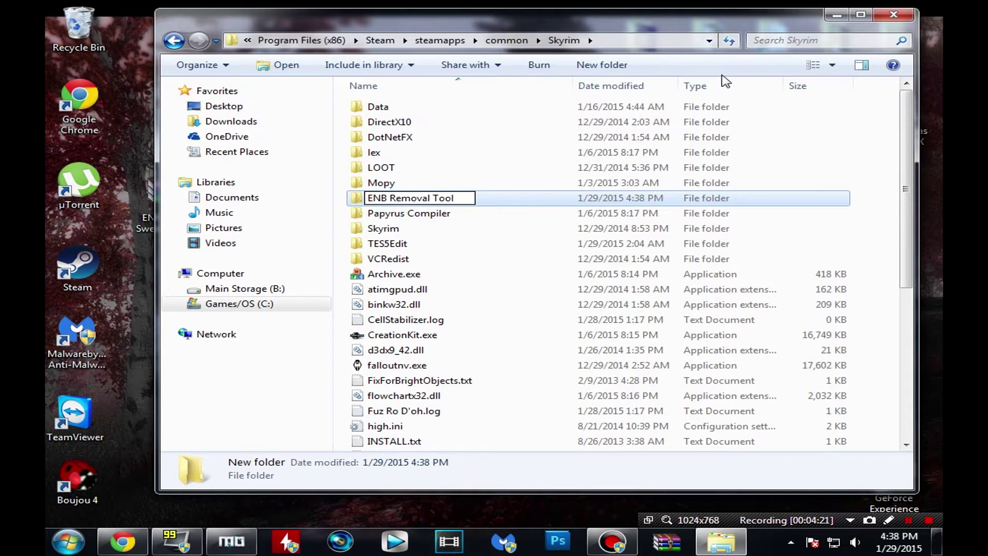
pyautogui.press('Return')
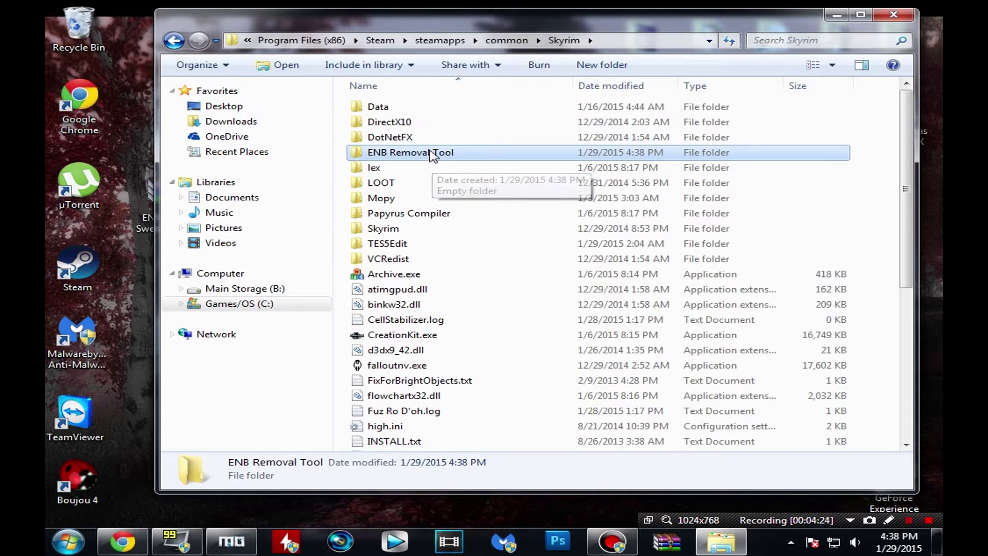
# Move the ENB FXAA SweetFX Manager zip from the desktop into the ENB Removal Tool folder.
pyautogui.doubleClick(395, 156)
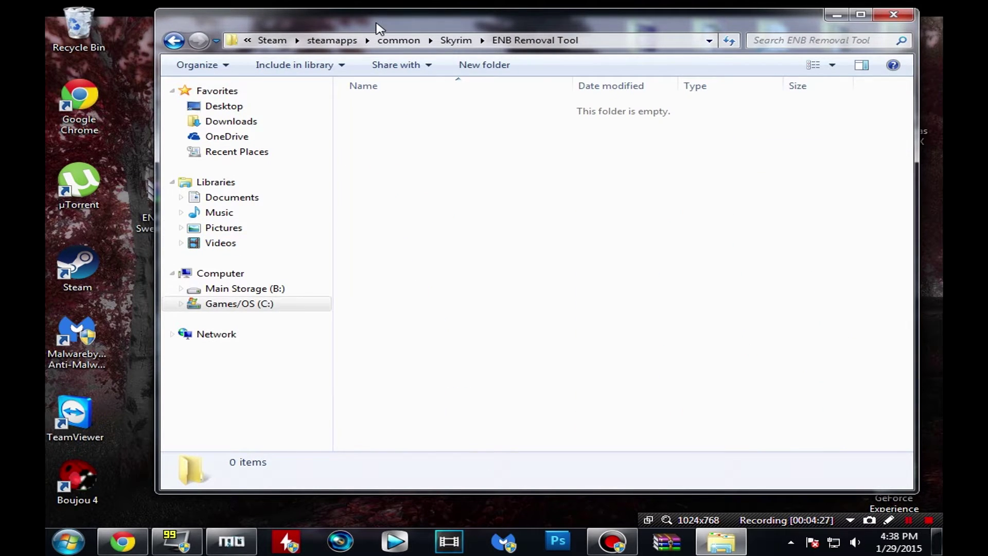
pyautogui.moveTo(379, 26); pyautogui.dragTo(504, 27)
pyautogui.moveTo(165, 190); pyautogui.dragTo(589, 201)
pyautogui.moveTo(566, 28); pyautogui.dragTo(393, 37)
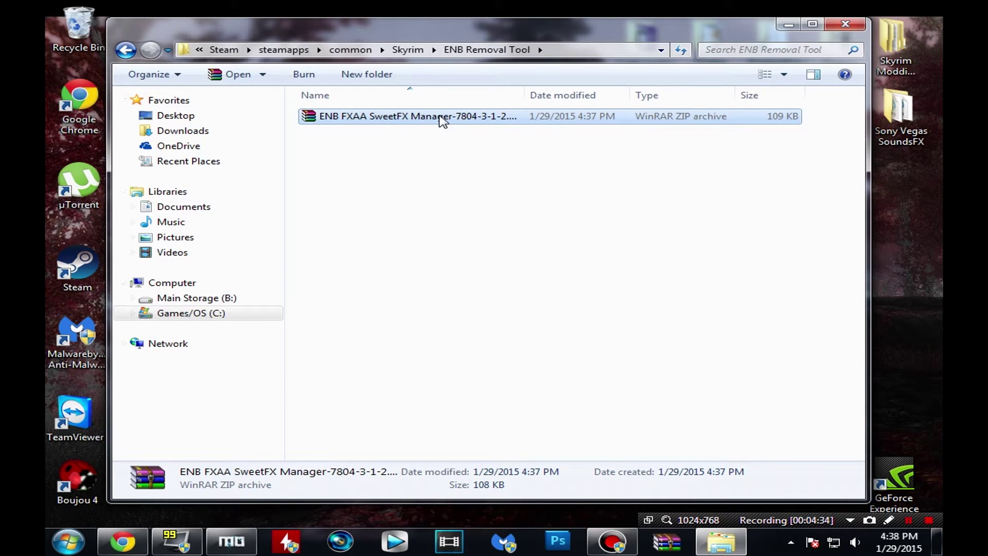
# Extract the ENB FXAA SweetFX Manager zip directly into the ENB Removal Tool folder and delete the archive.
pyautogui.rightClick(402, 124)
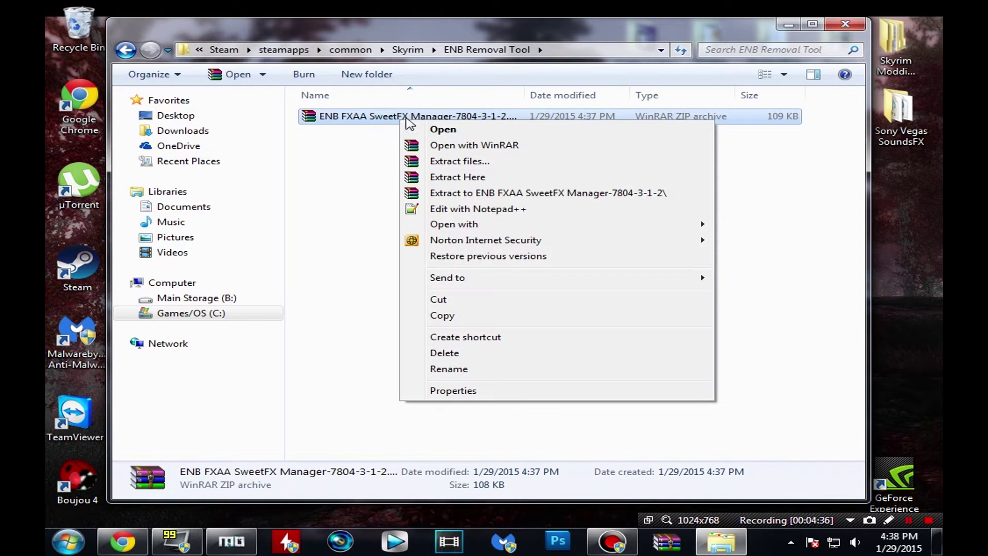
pyautogui.click(504, 181)
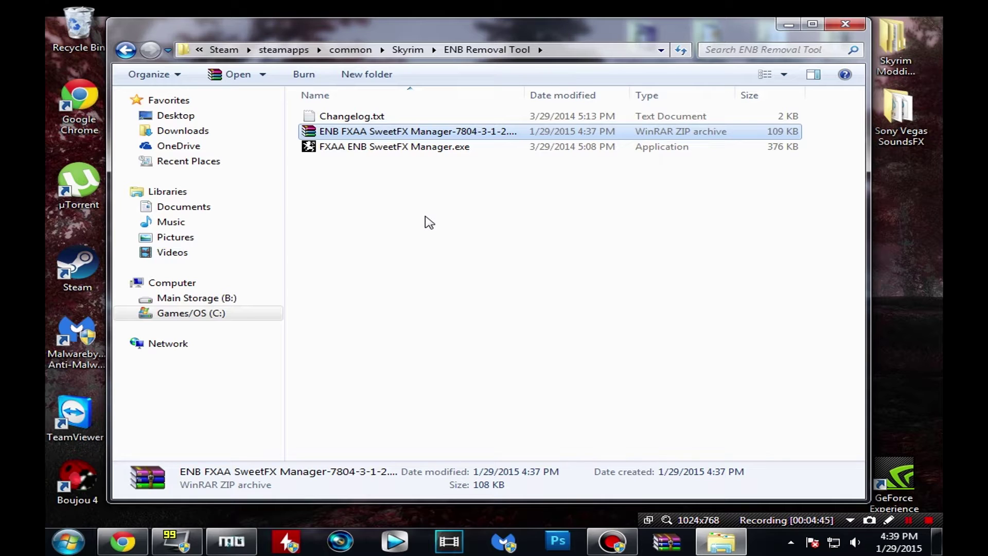
pyautogui.click(432, 196)
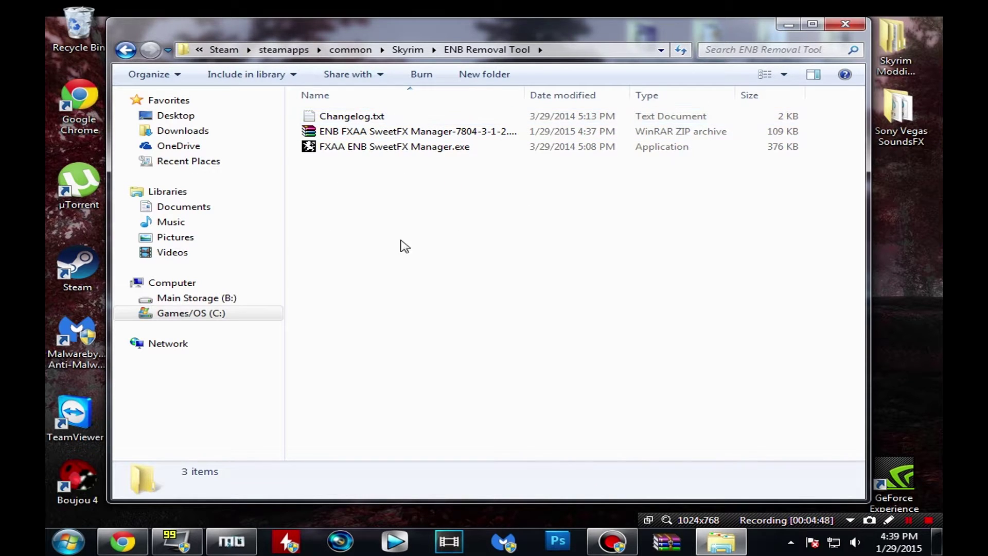
pyautogui.click(373, 133)
pyautogui.press('Delete')
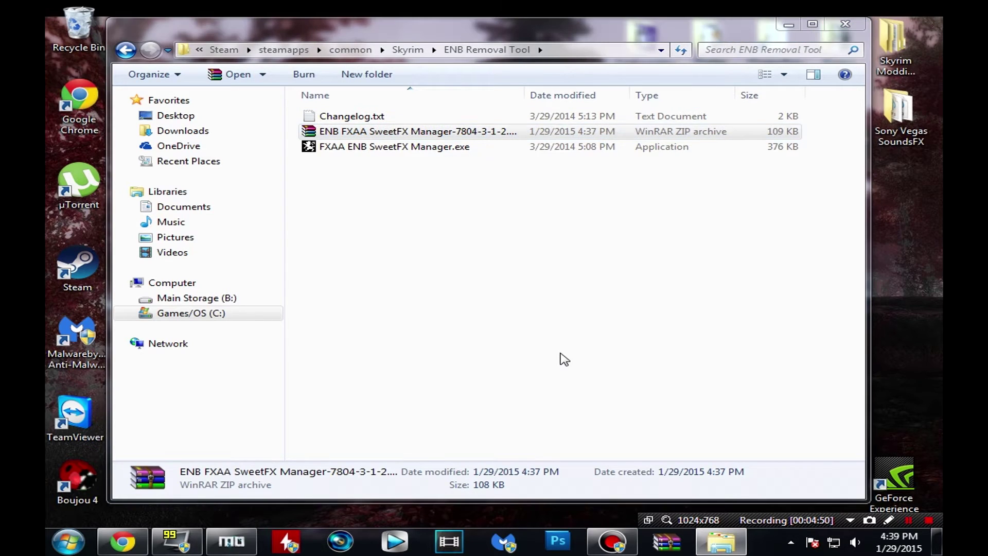
pyautogui.press('Return')
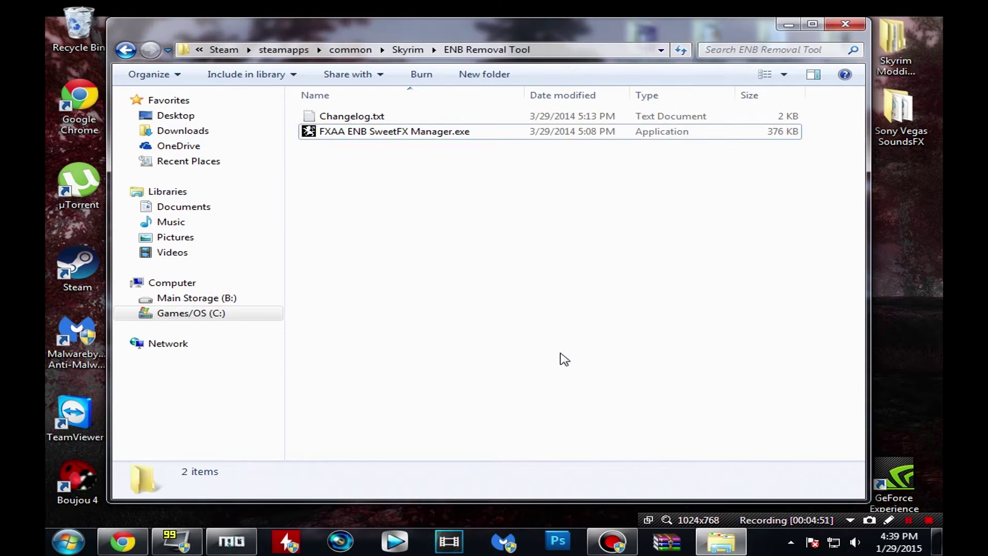
# Open Changelog.txt to view the manager's version history, and close it.
pyautogui.doubleClick(384, 116)
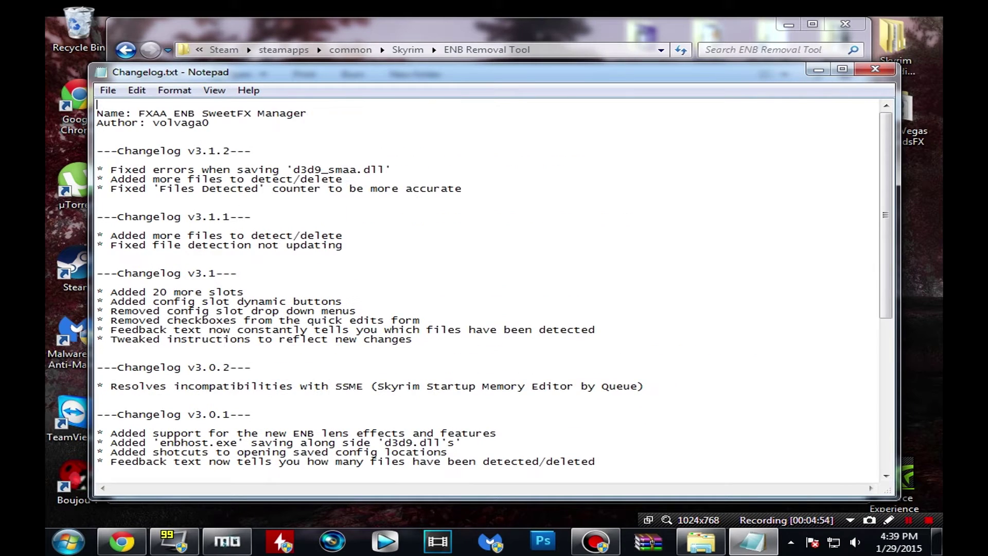
pyautogui.click(875, 69)
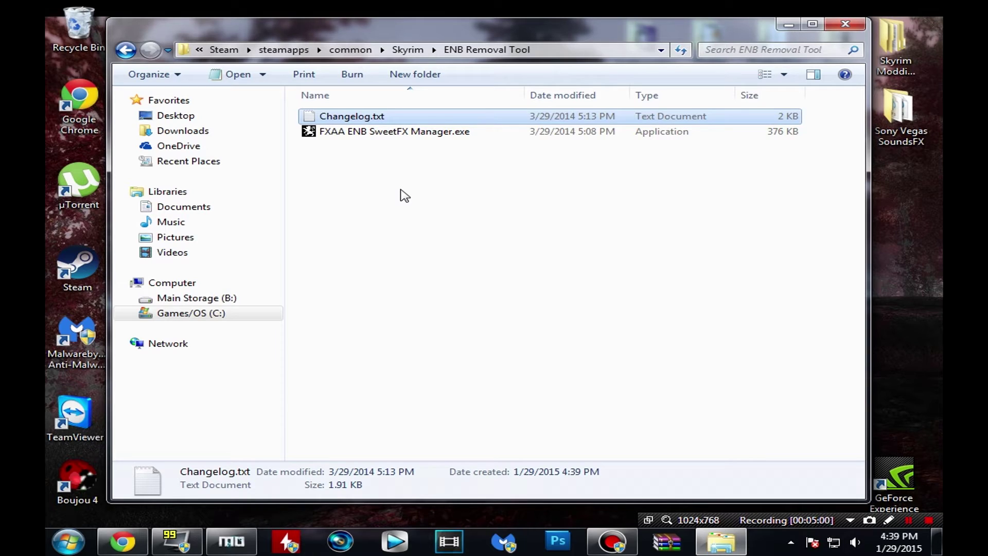
pyautogui.click(401, 190)
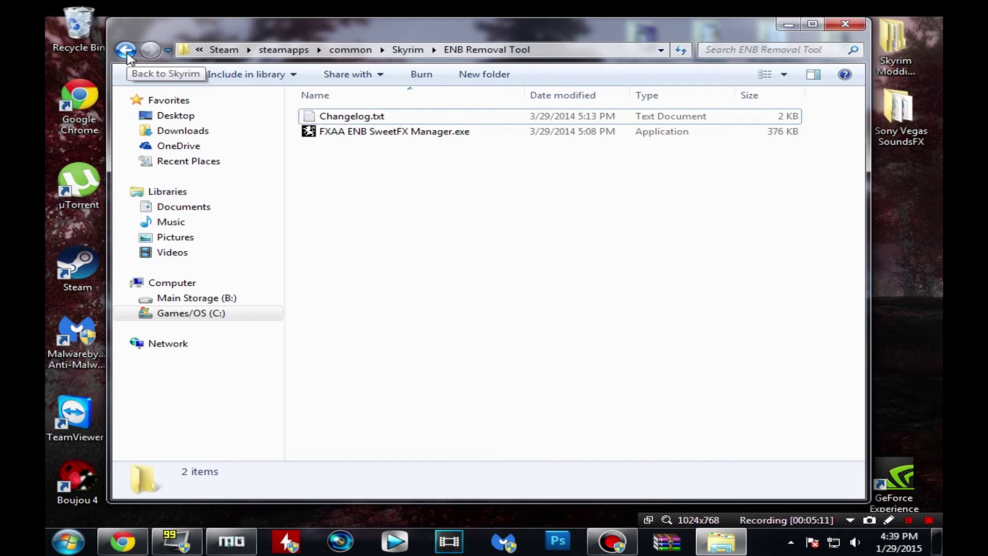
# Return to the Skyrim folder, minimize its window, and switch to Mod Organizer to check its list of runnable programs.
pyautogui.click(127, 53)
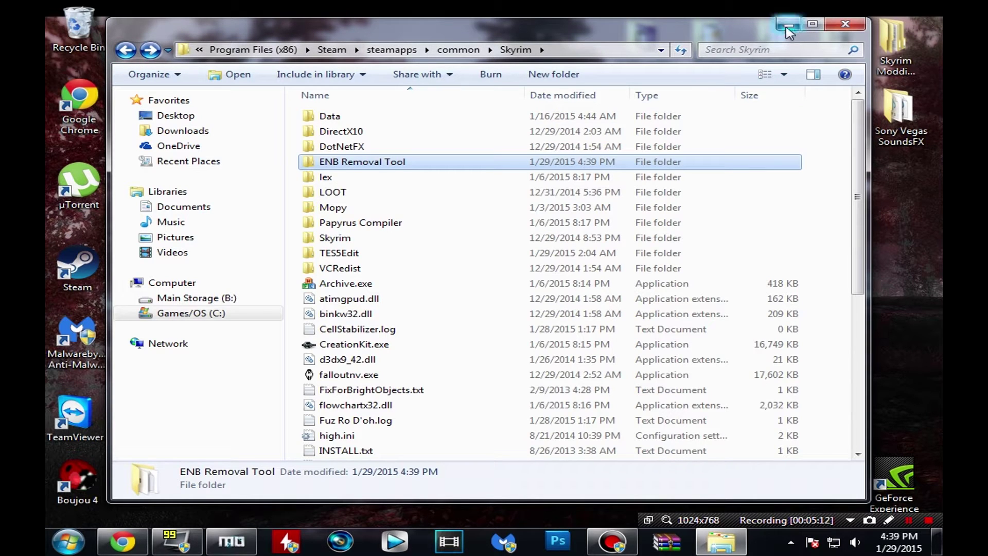
pyautogui.click(788, 26)
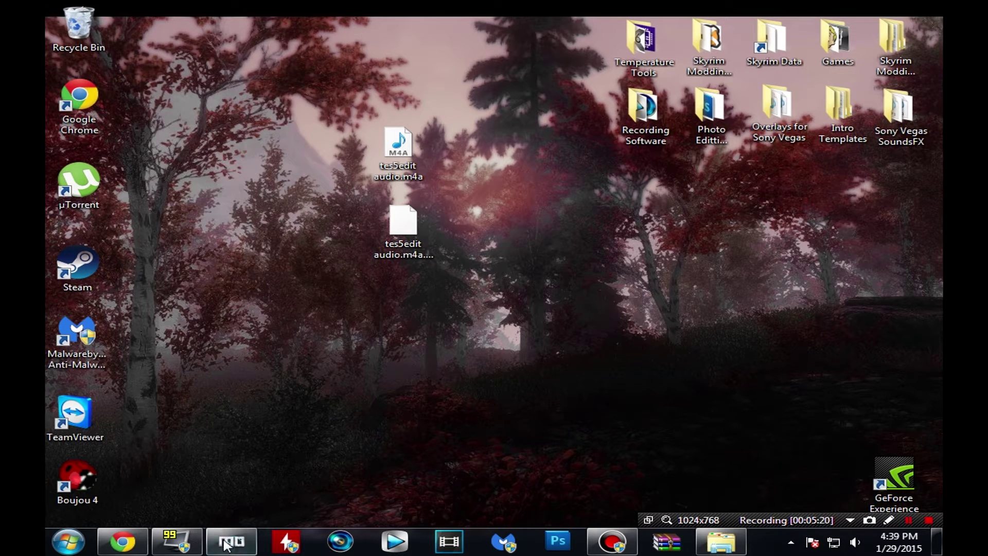
pyautogui.moveTo(227, 552)
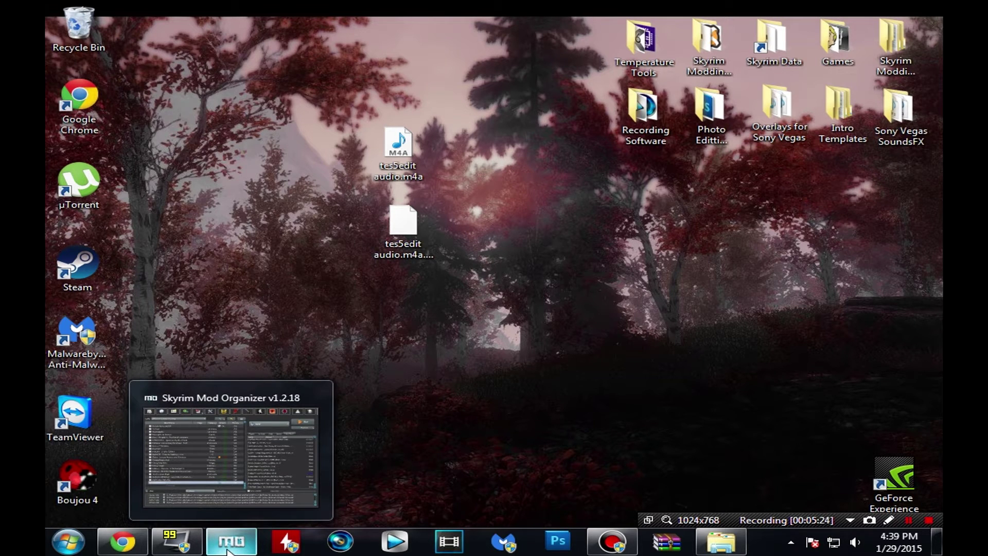
pyautogui.click(227, 551)
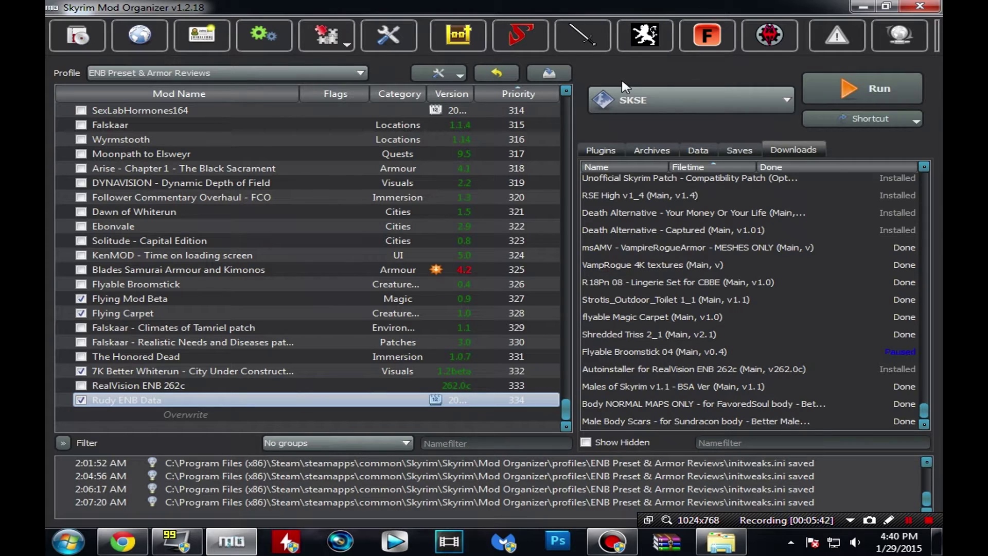
pyautogui.click(719, 96)
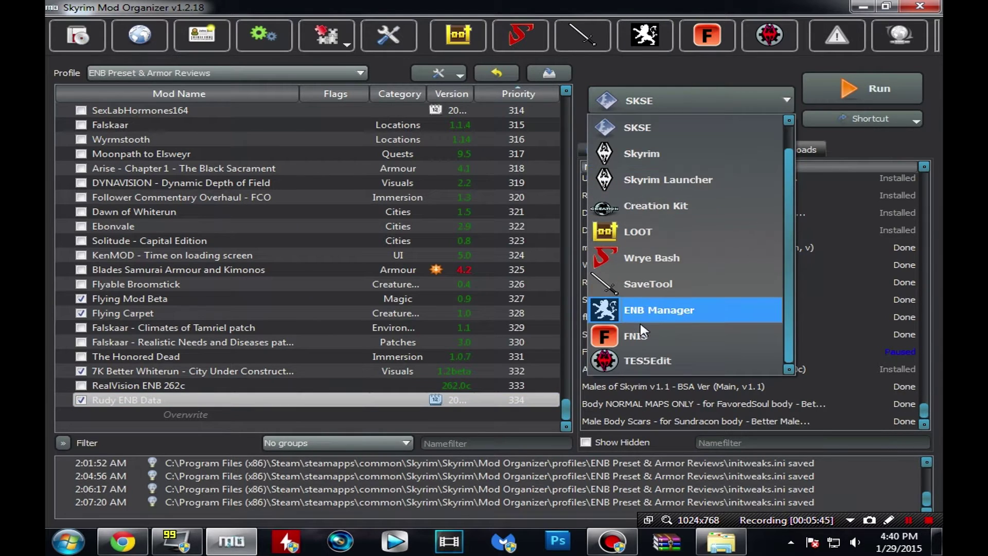
pyautogui.click(764, 100)
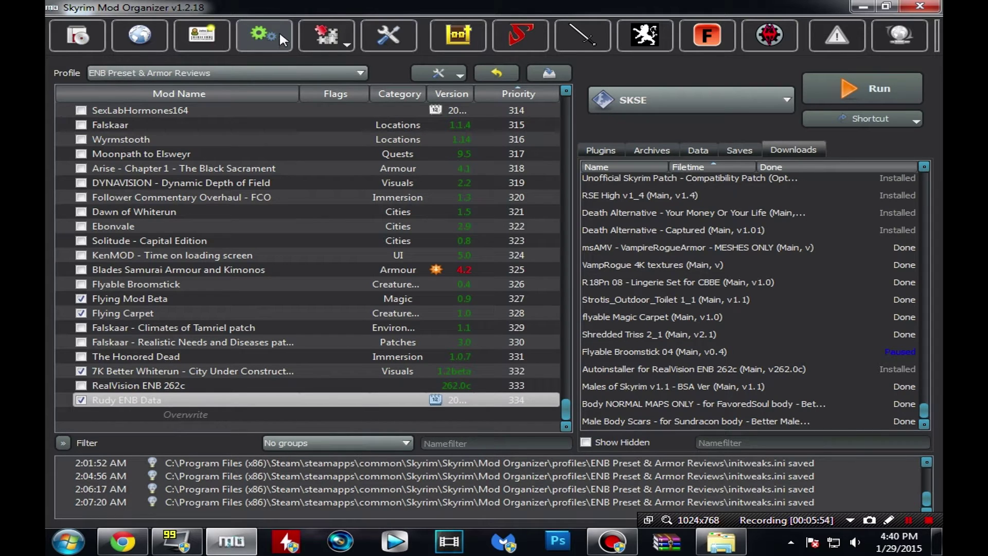
# Open the list of configured executables, enlarge its window, and check the settings of the existing ENB Manager entry.
pyautogui.click(265, 37)
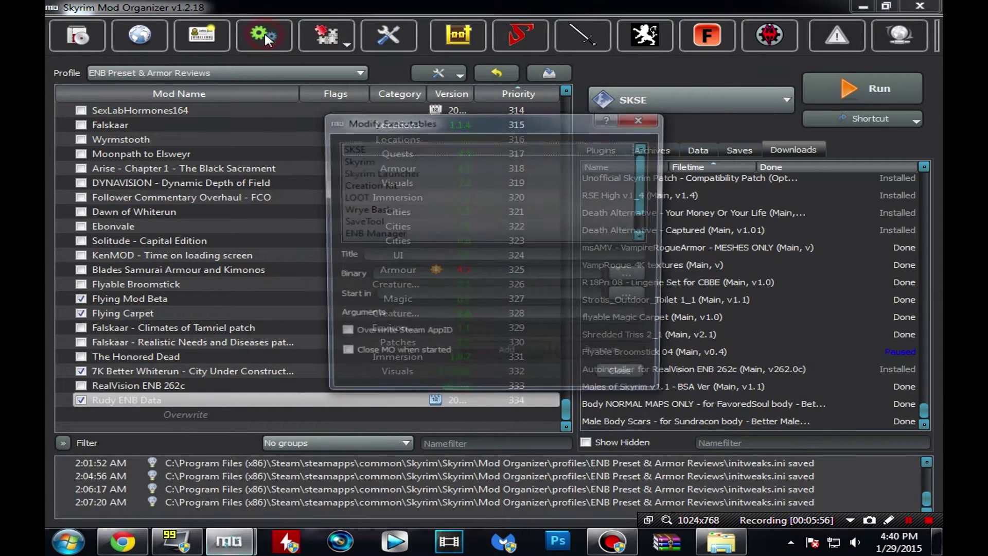
pyautogui.moveTo(463, 122); pyautogui.dragTo(230, 61)
pyautogui.moveTo(433, 336); pyautogui.dragTo(500, 445)
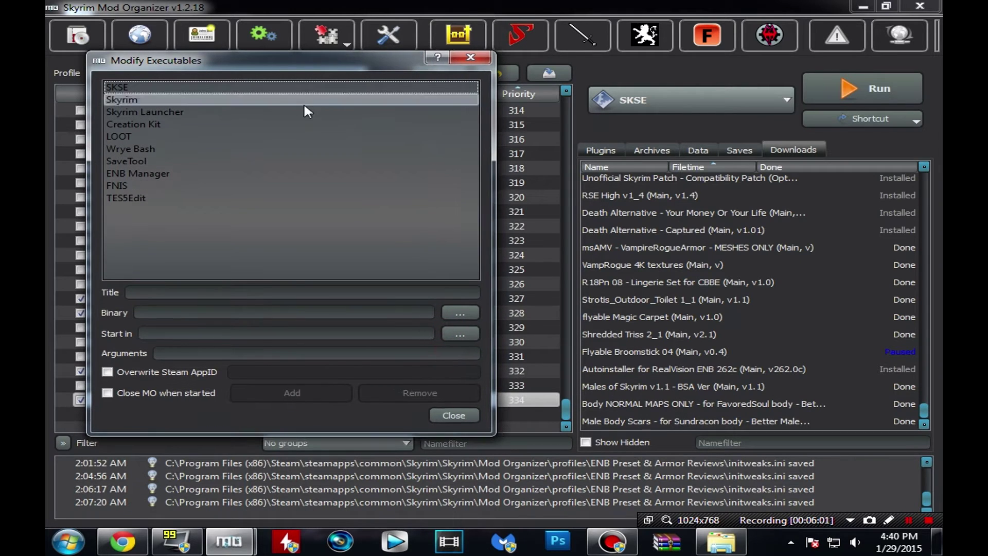
pyautogui.click(173, 175)
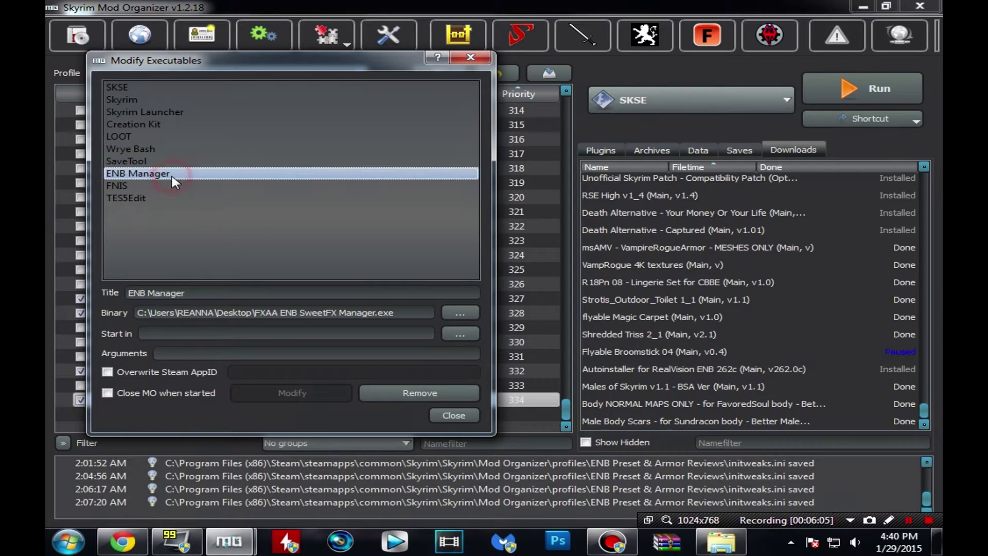
pyautogui.click(186, 226)
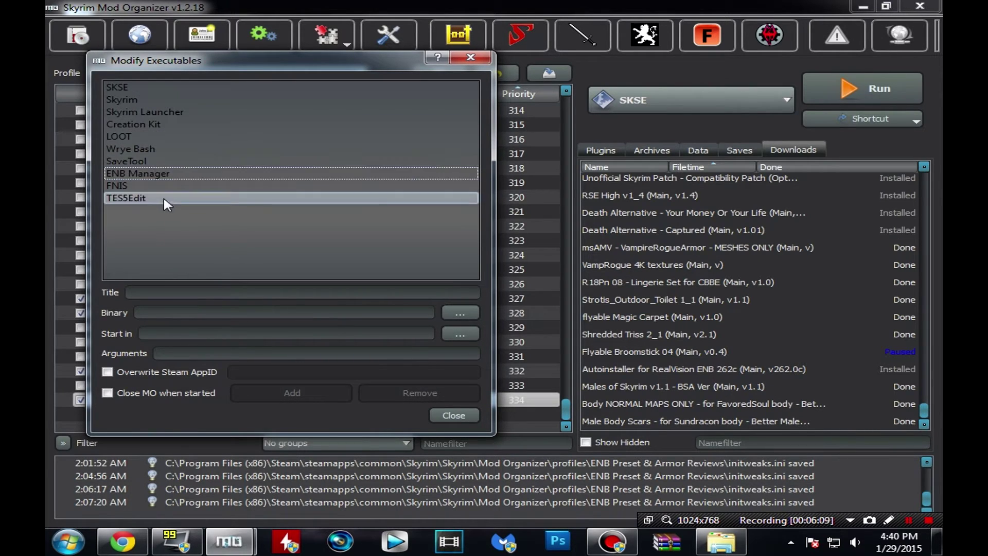
# Give the new executable entry the title ENB Tool 2.
pyautogui.click(158, 290)
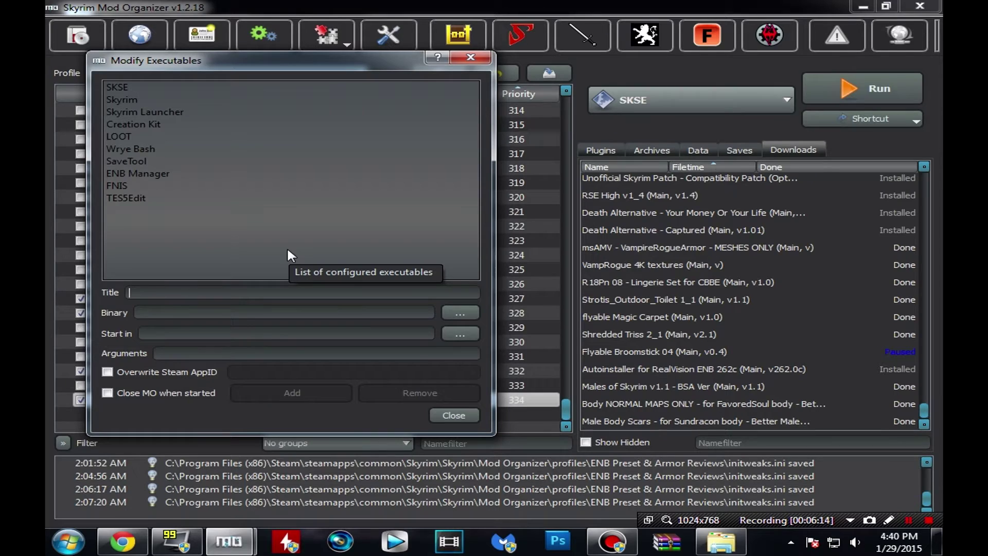
pyautogui.write('ENB T')
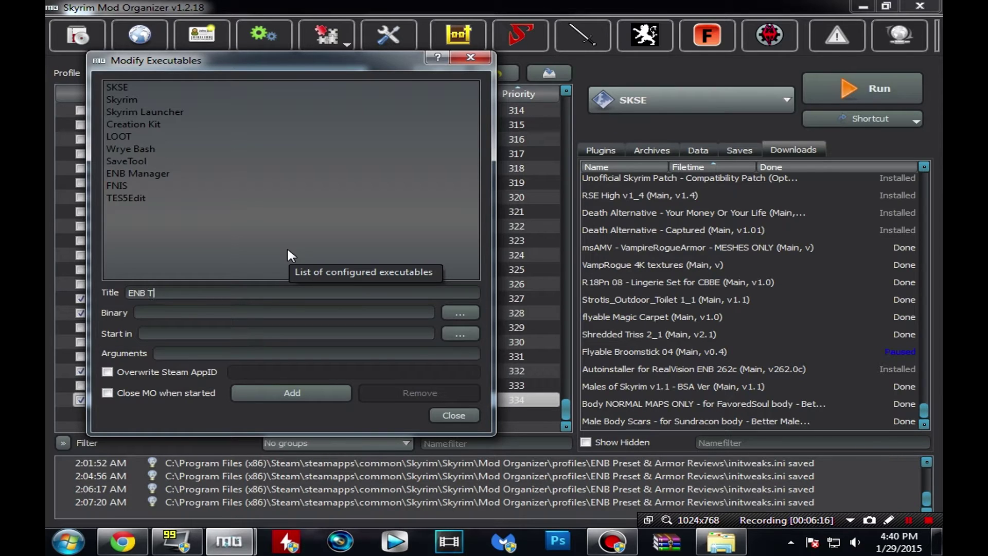
pyautogui.write('ool 2')
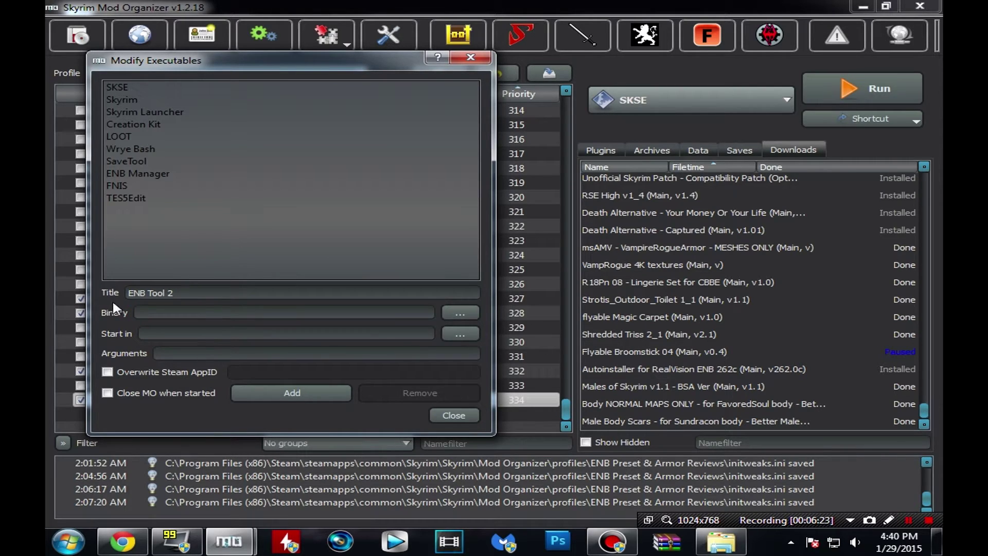
# Set the binary to FXAA ENB SweetFX Manager.exe from the ENB Removal Tool folder, and add ENB Tool 2 to the executables.
pyautogui.click(458, 314)
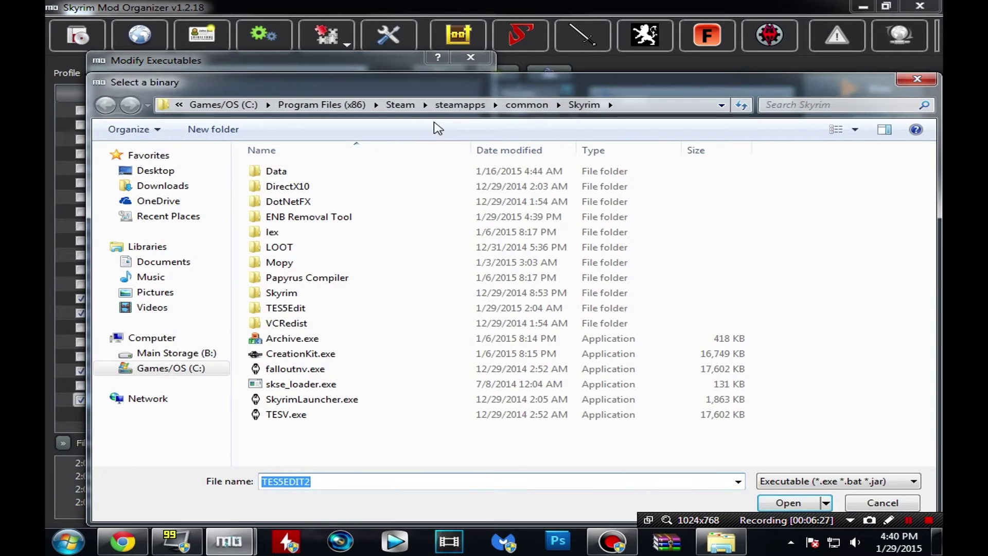
pyautogui.moveTo(469, 85); pyautogui.dragTo(437, 29)
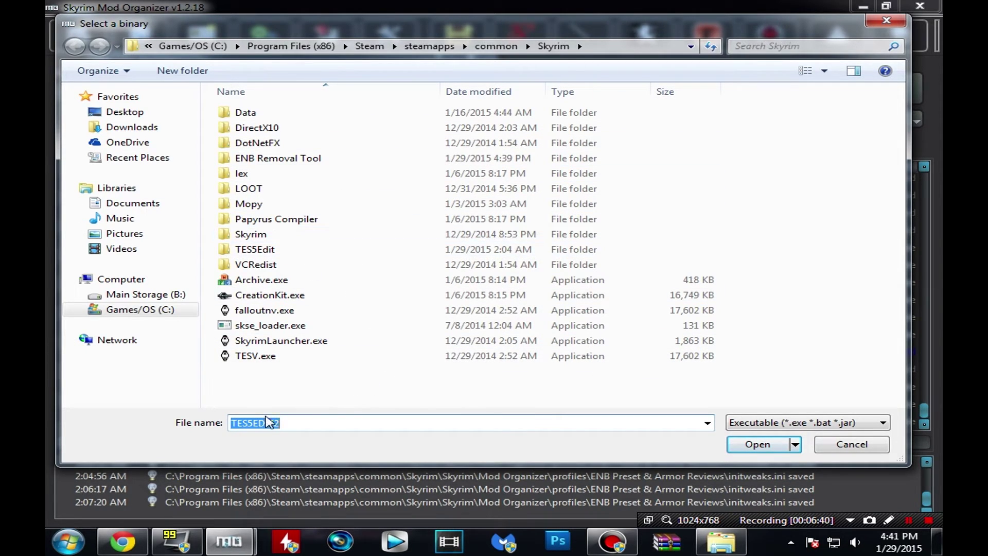
pyautogui.doubleClick(317, 160)
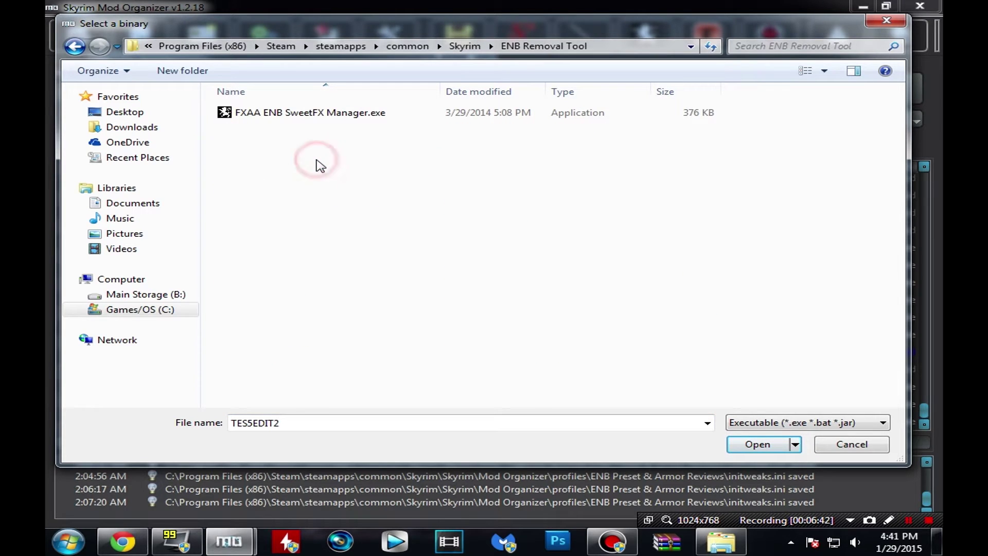
pyautogui.click(298, 119)
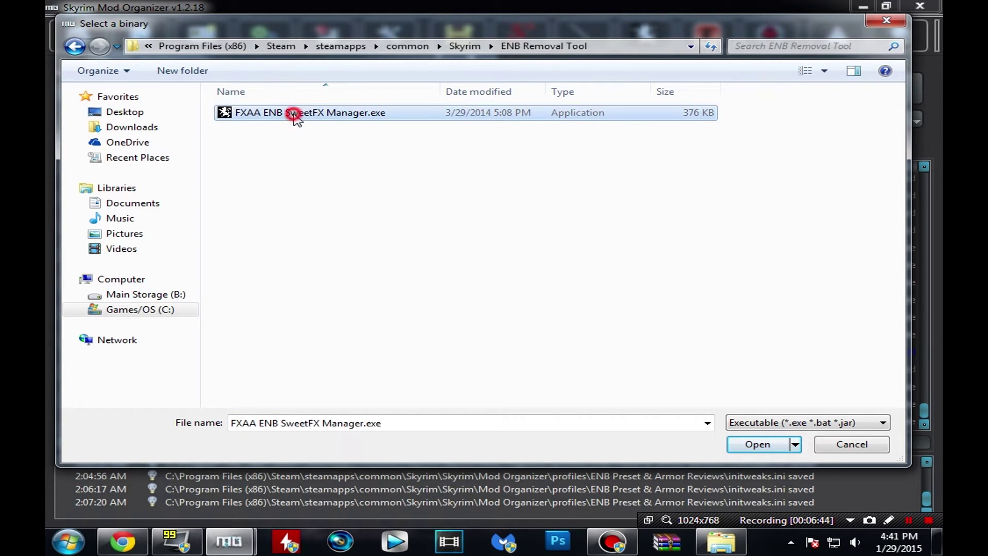
pyautogui.click(755, 446)
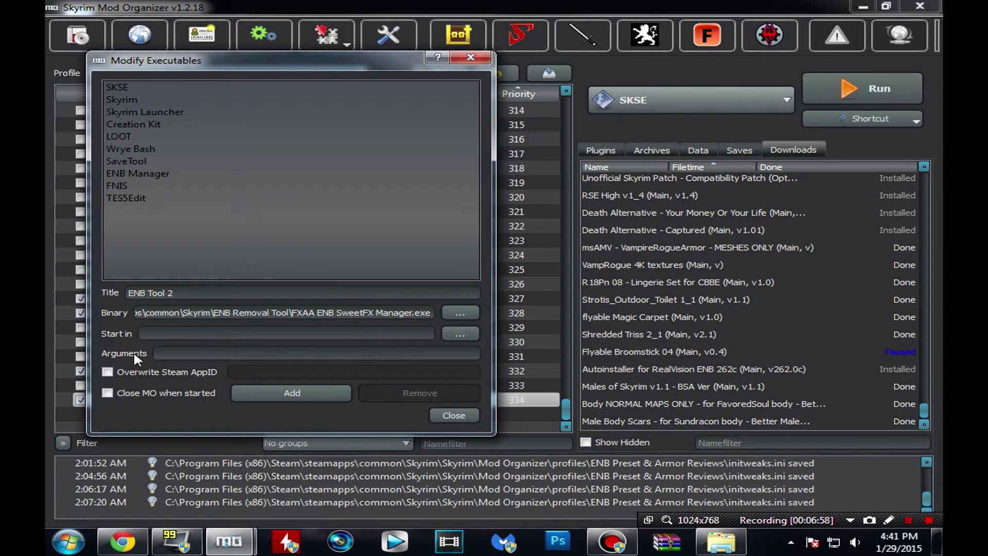
pyautogui.click(274, 393)
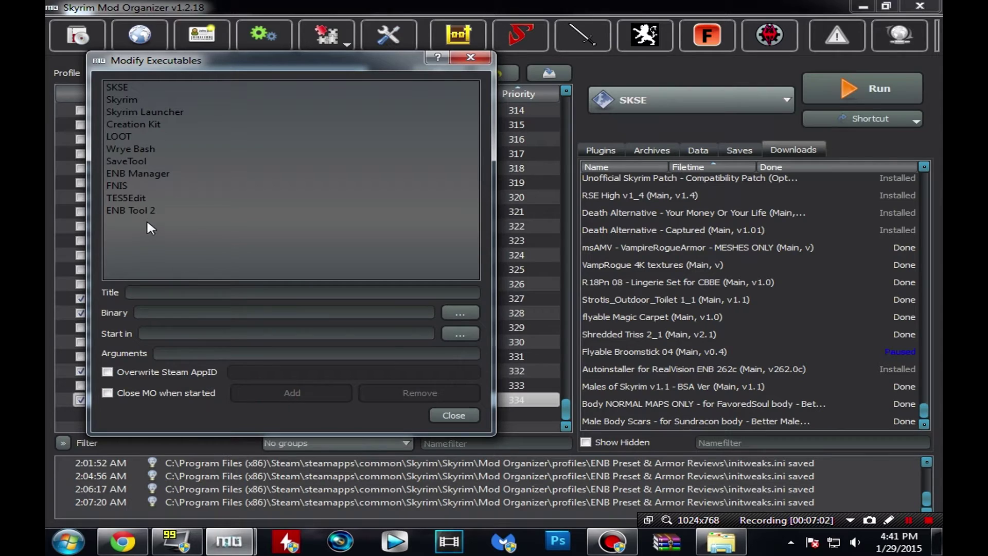
pyautogui.click(160, 211)
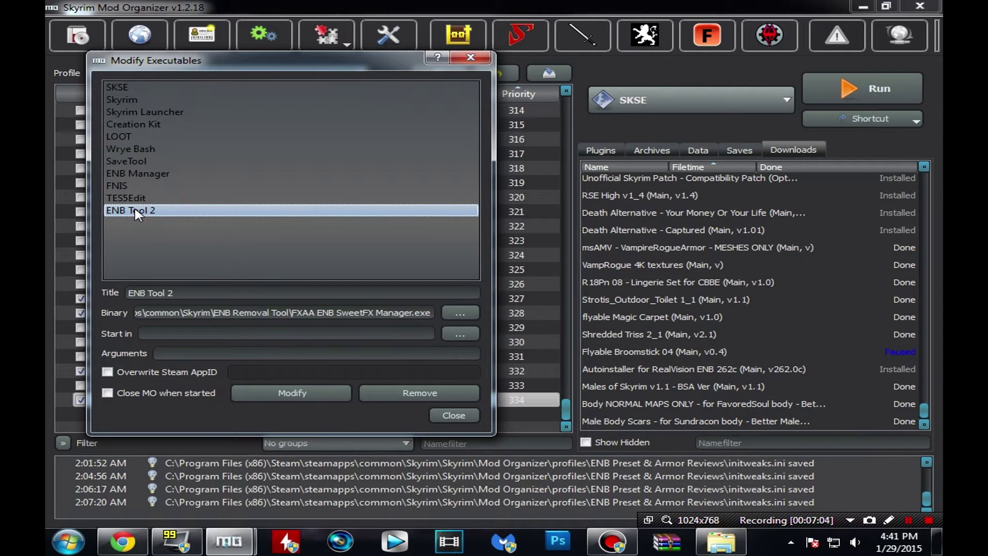
pyautogui.click(447, 415)
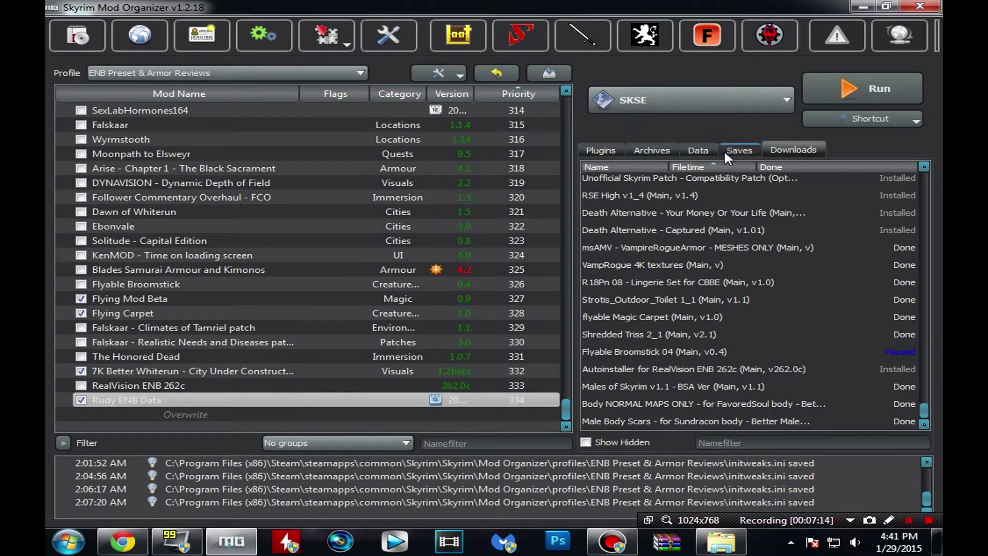
# View the shortcut destinations offered for ENB Tool 2, and return the program selection to SKSE.
pyautogui.click(786, 100)
pyautogui.scroll(-1, 715, 212)
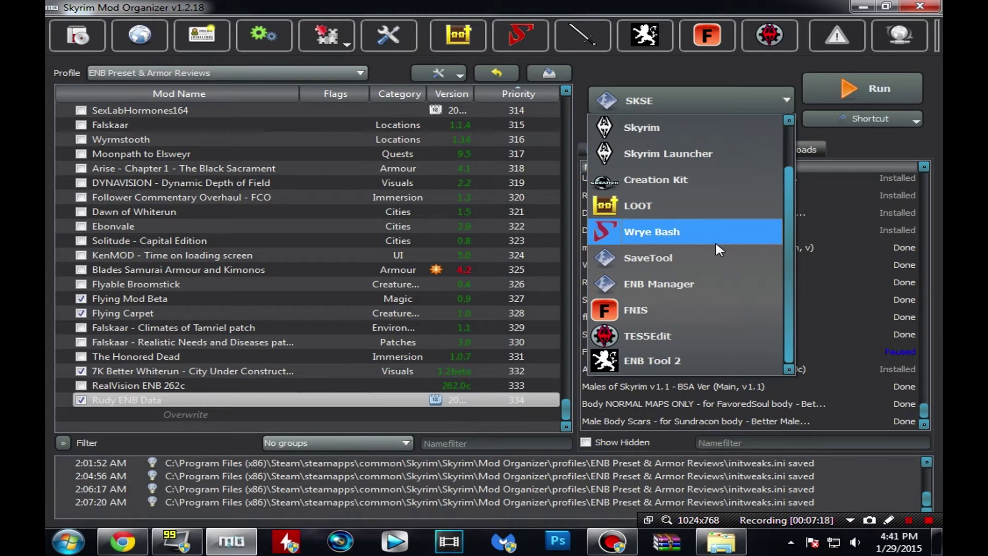
pyautogui.click(701, 361)
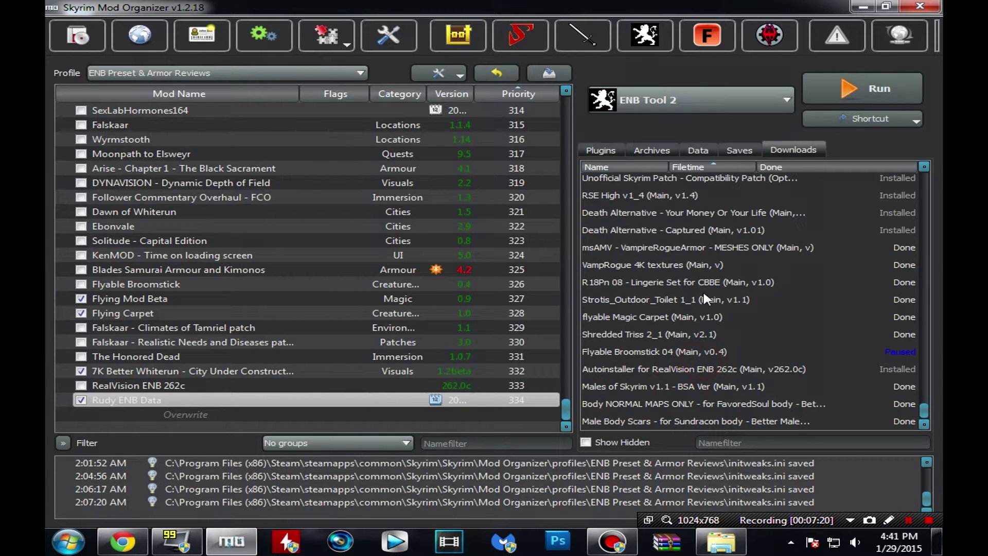
pyautogui.click(918, 123)
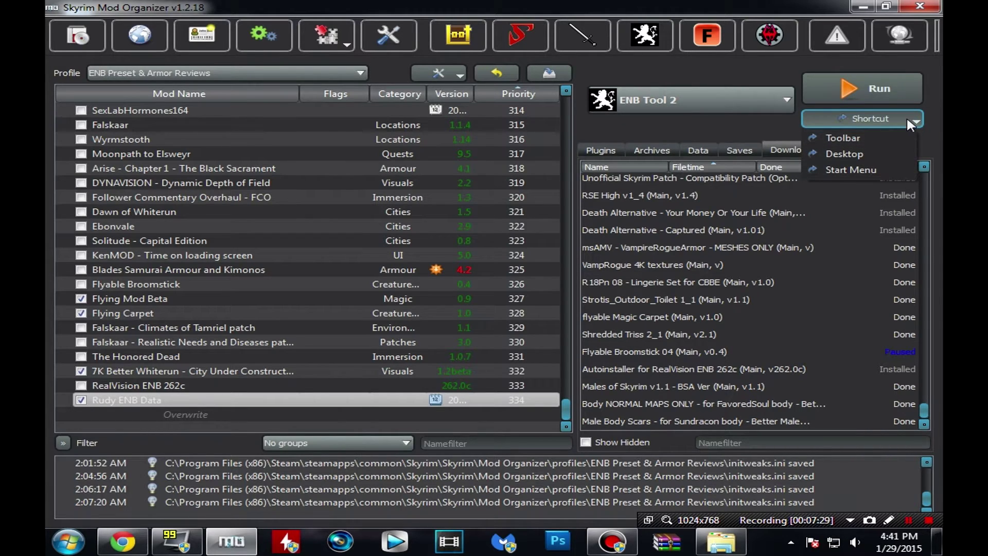
pyautogui.click(906, 116)
pyautogui.click(777, 100)
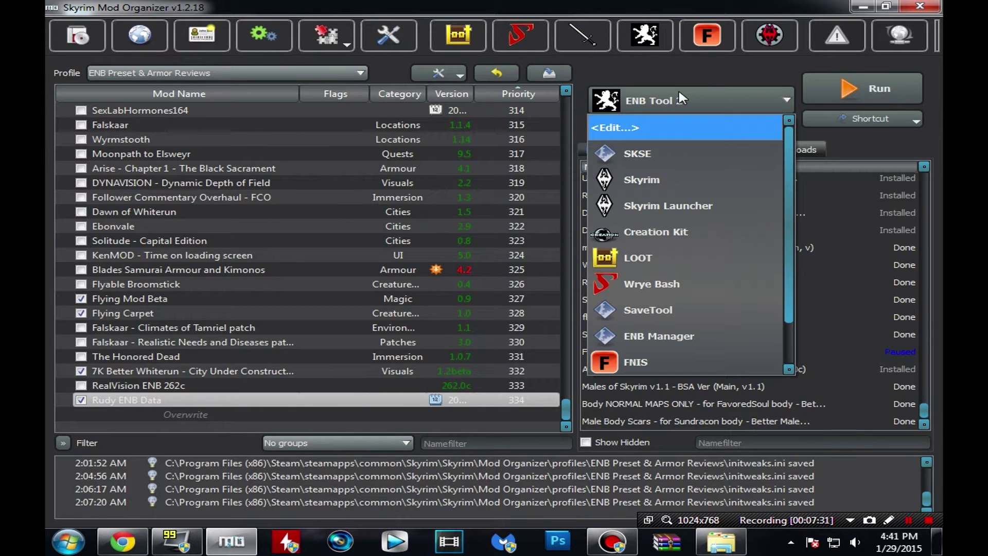
pyautogui.click(638, 153)
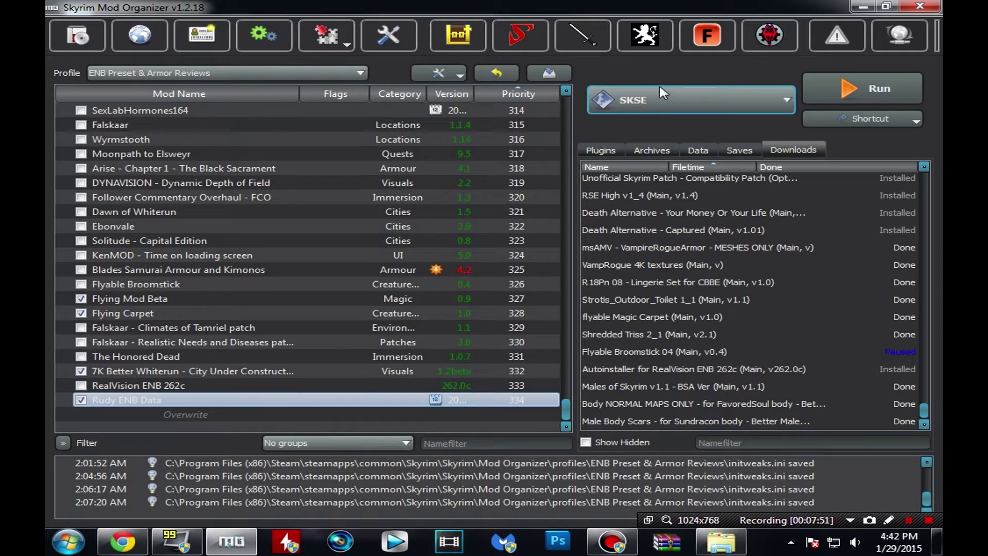
# Try to launch the FXAA ENB SweetFX Manager from the old ENB Manager shortcut.
pyautogui.click(650, 38)
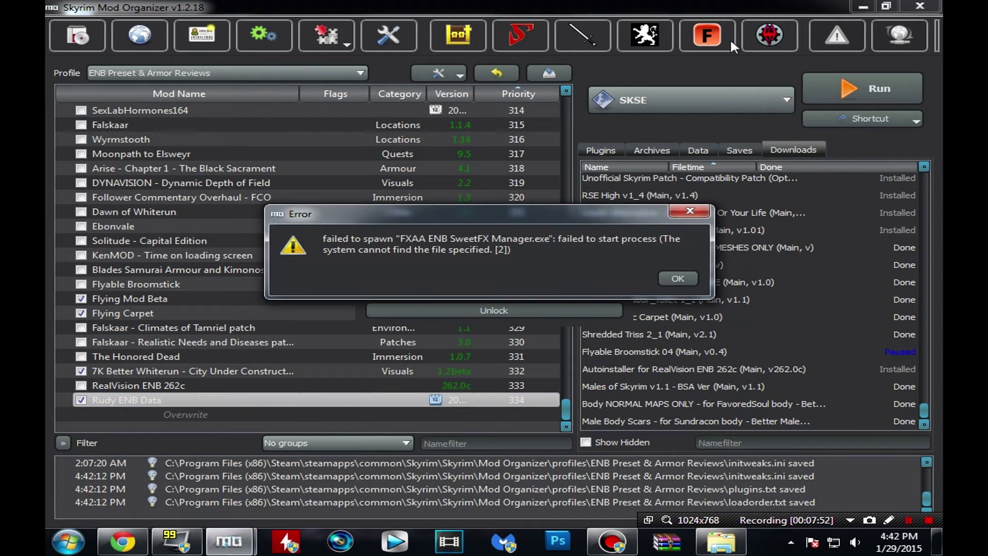
pyautogui.moveTo(438, 215); pyautogui.dragTo(363, 180)
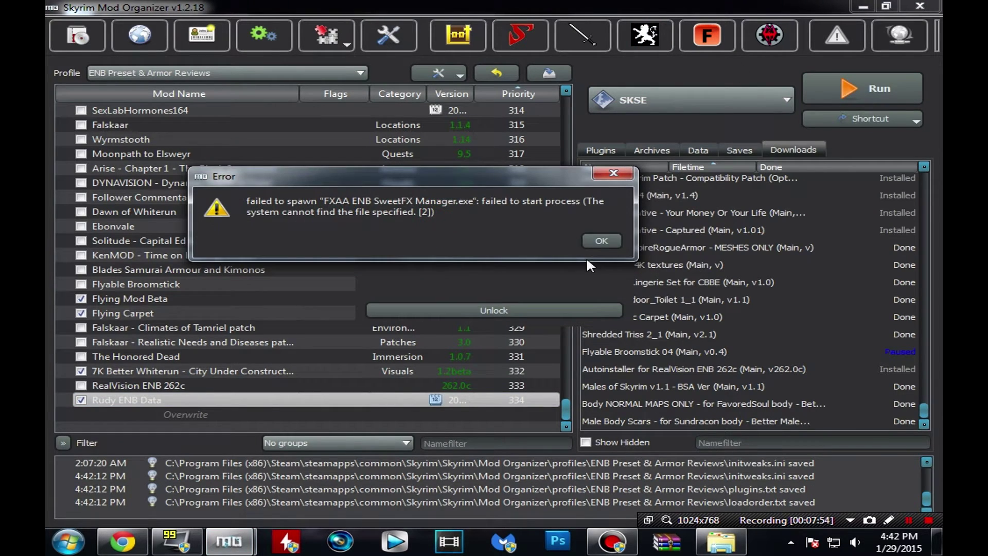
pyautogui.click(603, 241)
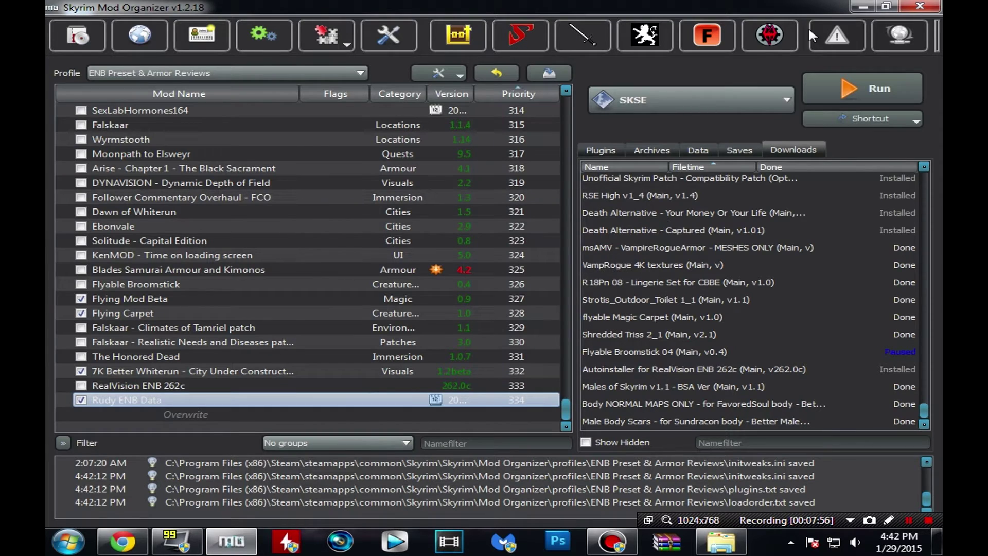
# Select ENB Tool 2 as the program to run and create a Toolbar shortcut for it.
pyautogui.click(748, 95)
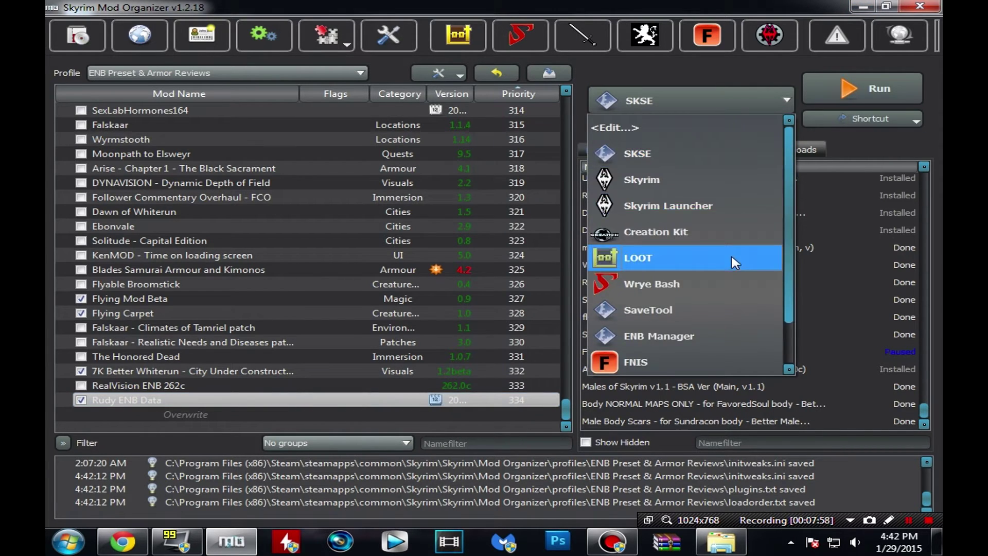
pyautogui.scroll(-1, 728, 262)
pyautogui.click(720, 368)
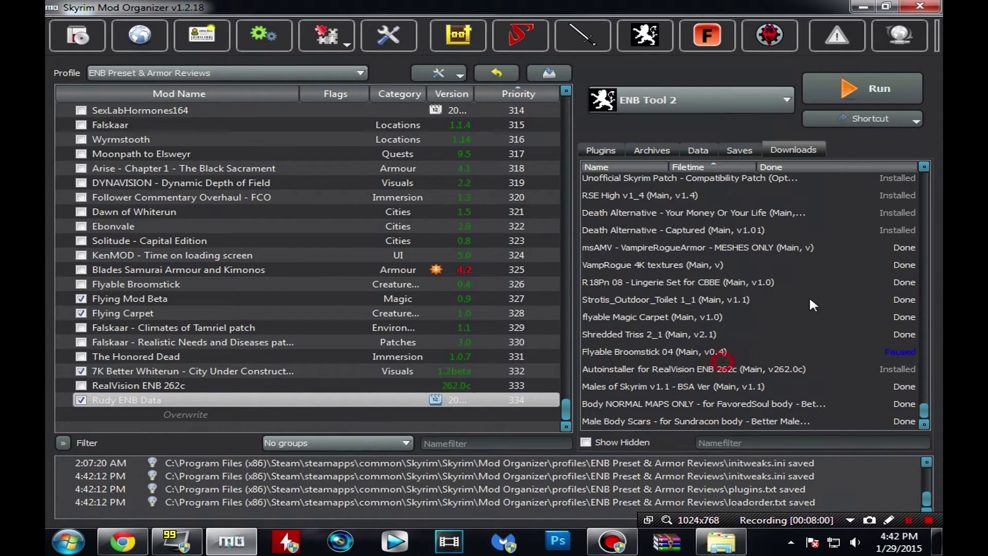
pyautogui.click(878, 121)
pyautogui.click(865, 138)
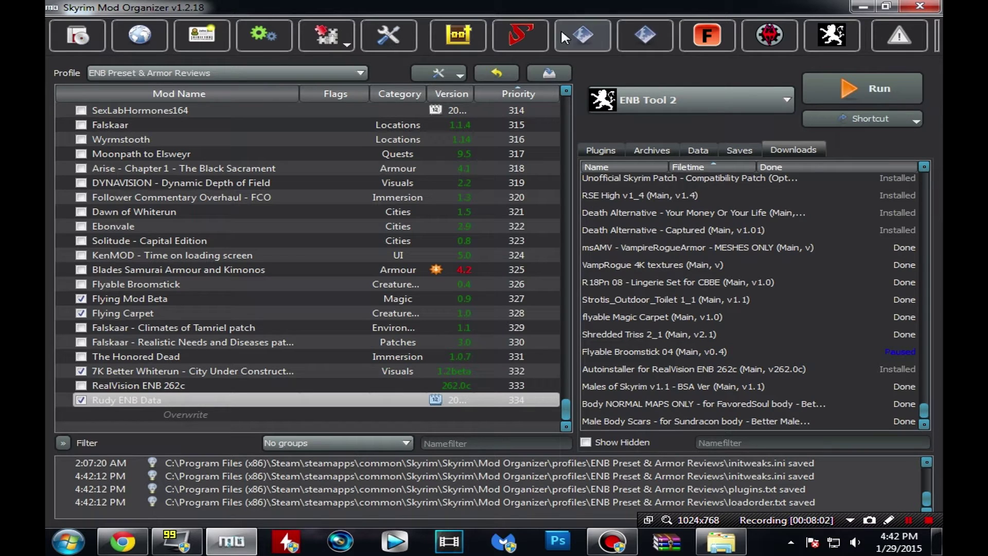
# Launch ENB Tool 2 from its new shortcut and reposition the manager window.
pyautogui.click(834, 37)
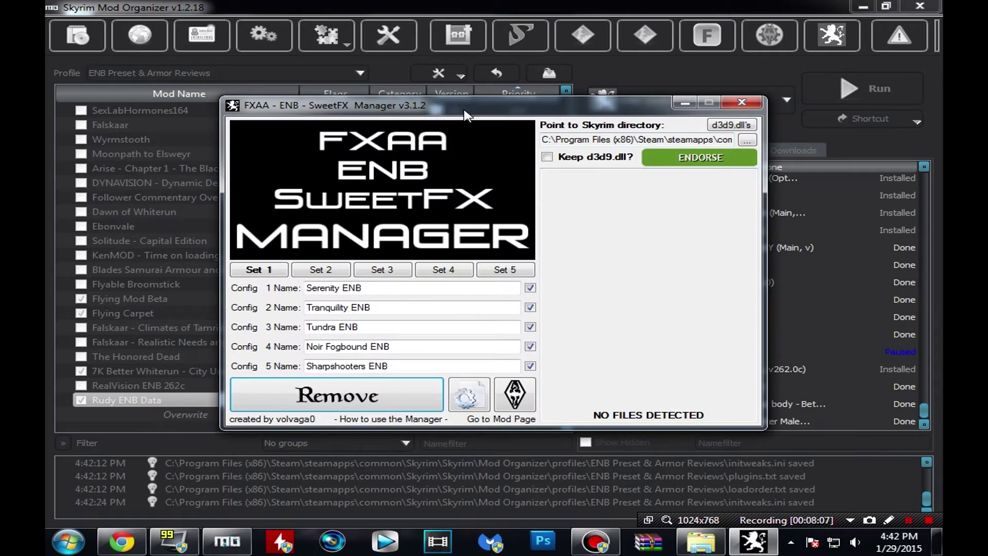
pyautogui.moveTo(465, 114); pyautogui.dragTo(333, 60)
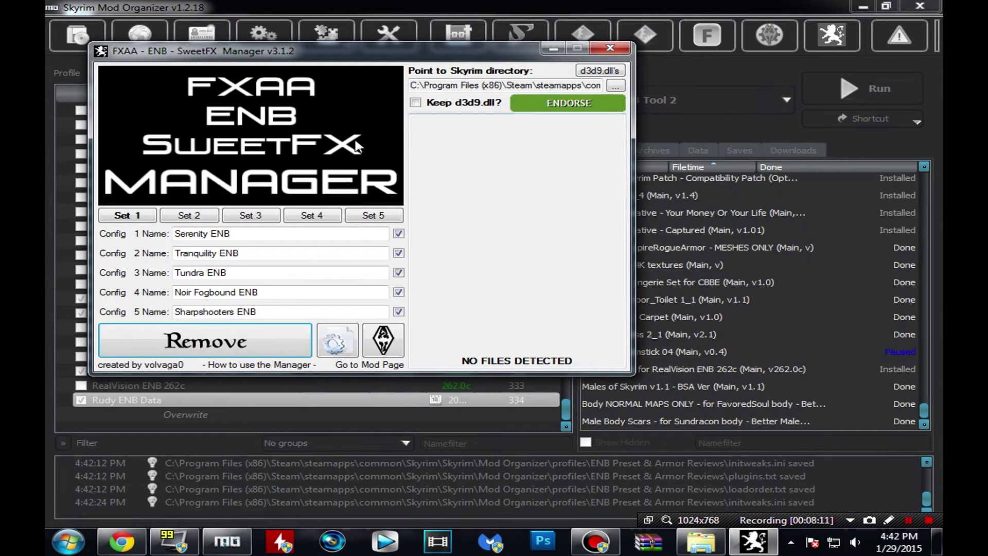
pyautogui.moveTo(267, 57); pyautogui.dragTo(263, 80)
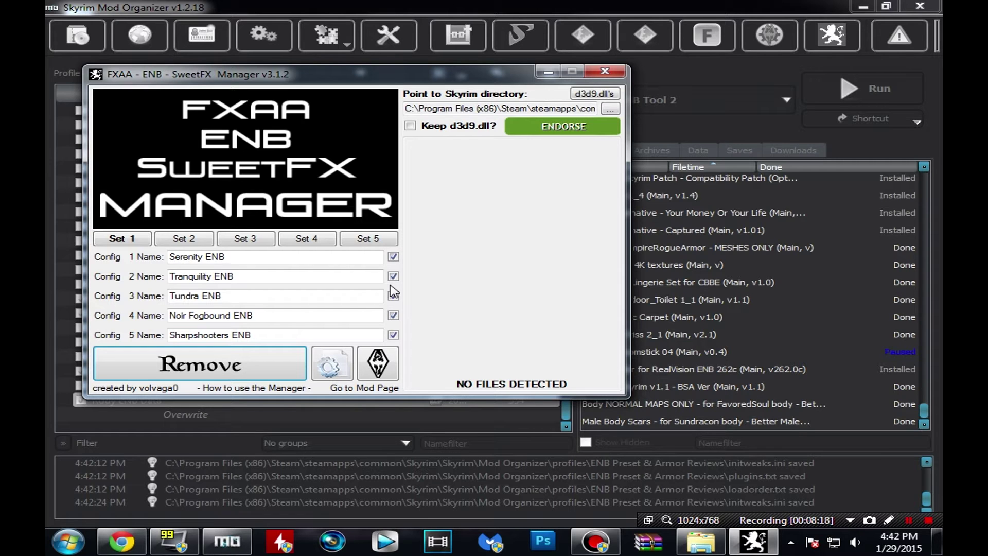
pyautogui.moveTo(252, 81); pyautogui.dragTo(239, 54)
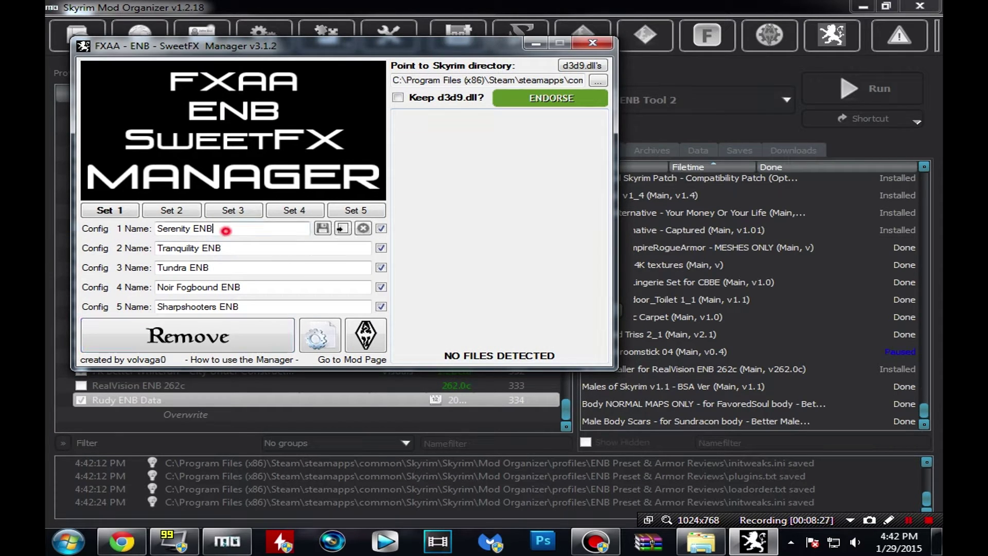
# Look through the saved ENB configuration slots in Sets 1 to 5, and return to Set 2.
pyautogui.click(224, 249)
pyautogui.click(227, 268)
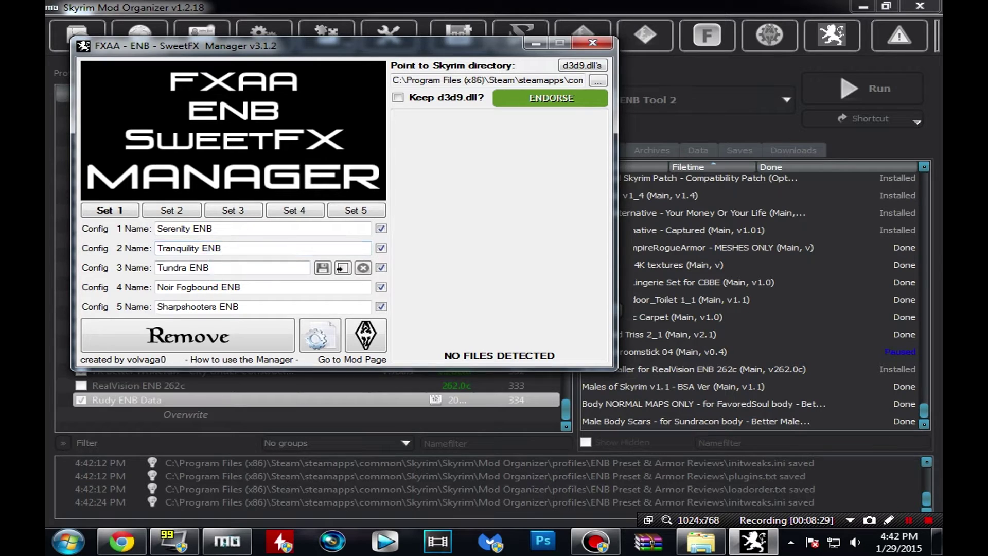
pyautogui.click(260, 289)
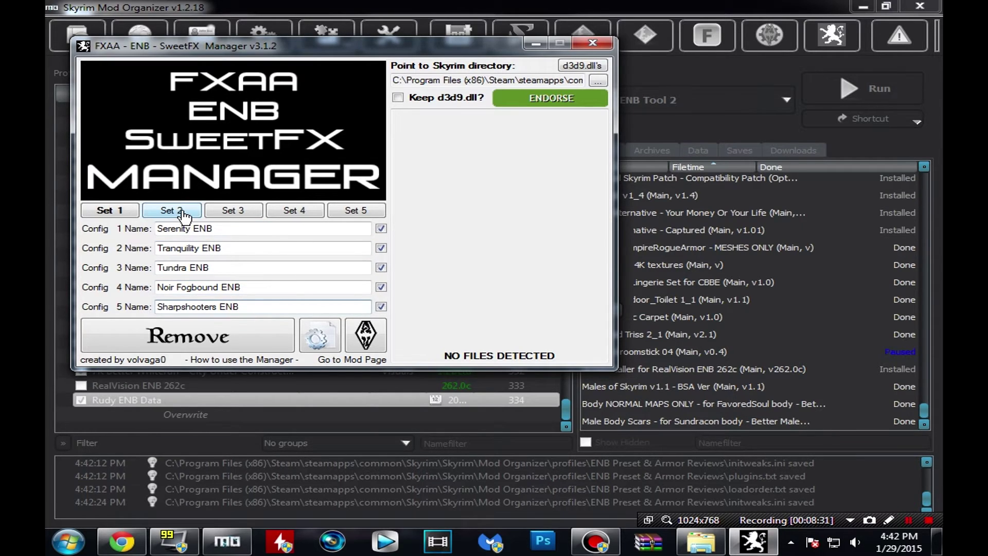
pyautogui.click(150, 211)
pyautogui.click(242, 211)
pyautogui.click(298, 211)
pyautogui.click(342, 212)
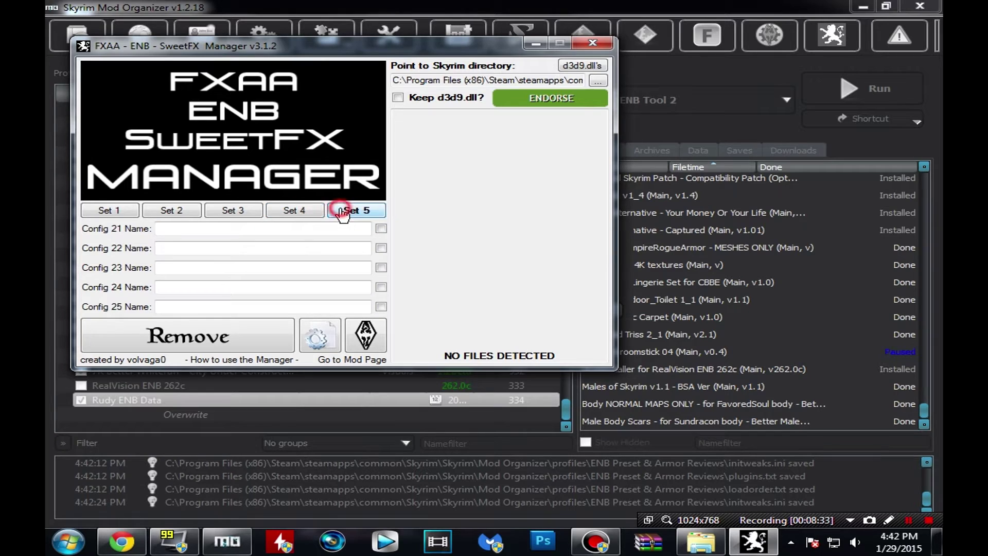
pyautogui.click(112, 214)
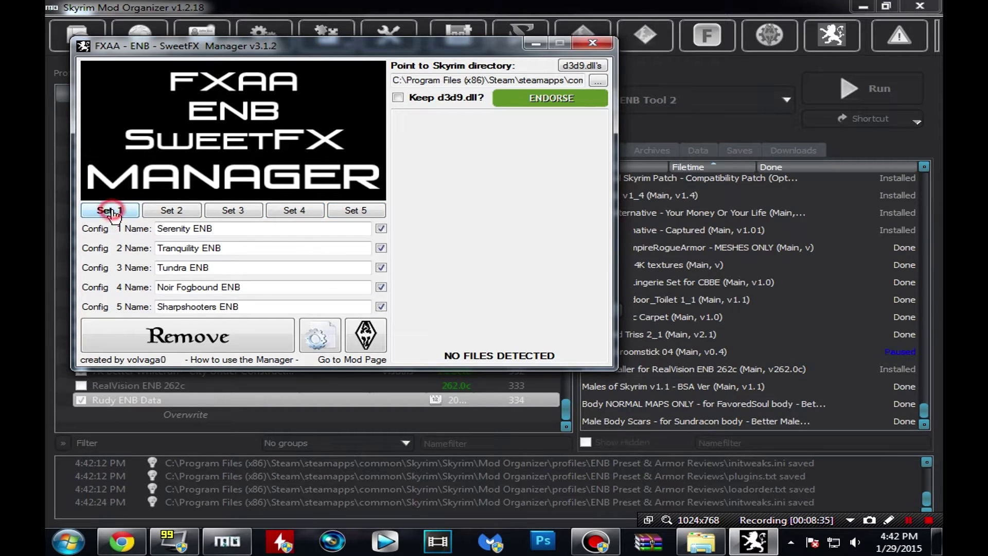
pyautogui.click(182, 213)
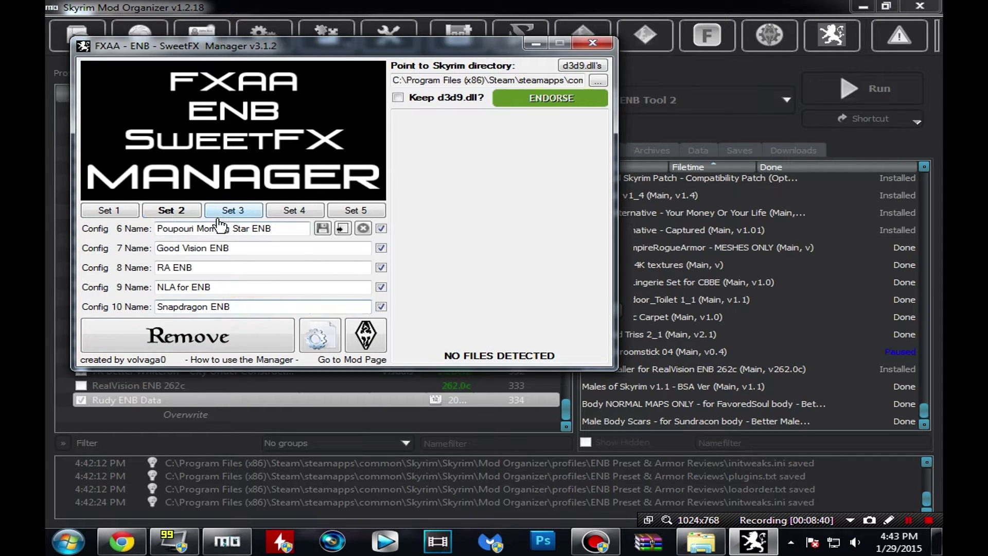
# Check the configurations in Sets 1 and 3, and load the Serenity ENB configuration from Set 1.
pyautogui.click(85, 211)
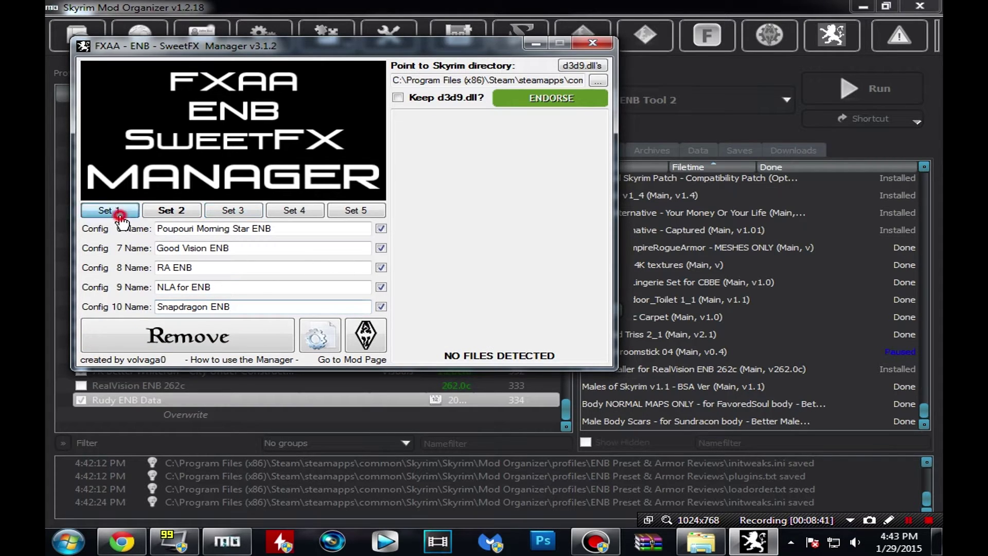
pyautogui.click(238, 212)
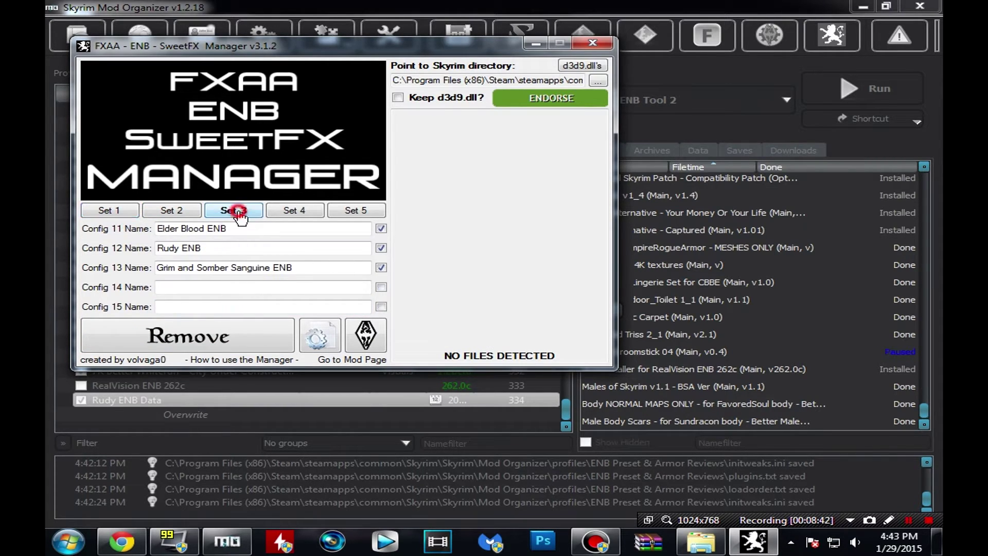
pyautogui.click(118, 212)
pyautogui.moveTo(365, 52); pyautogui.dragTo(353, 39)
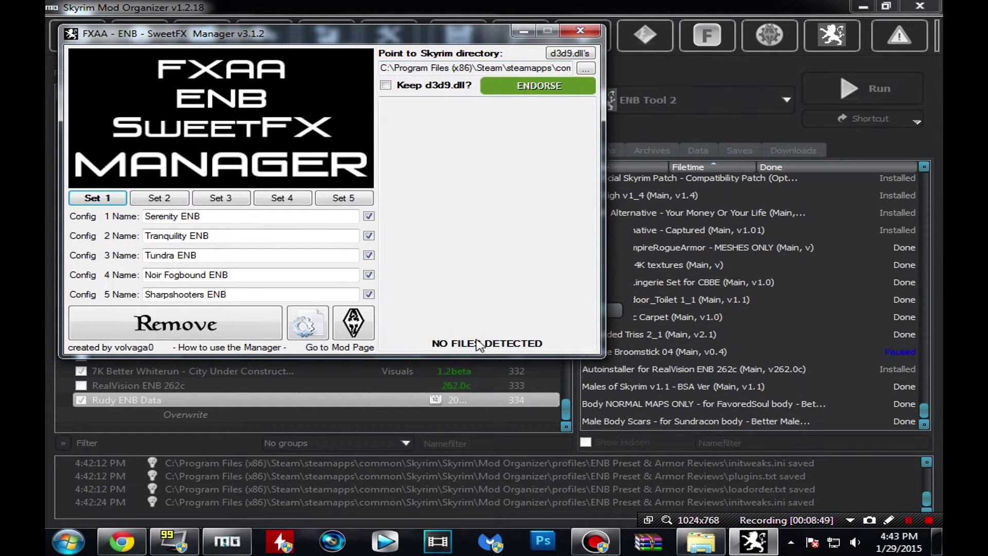
pyautogui.moveTo(416, 35); pyautogui.dragTo(426, 64)
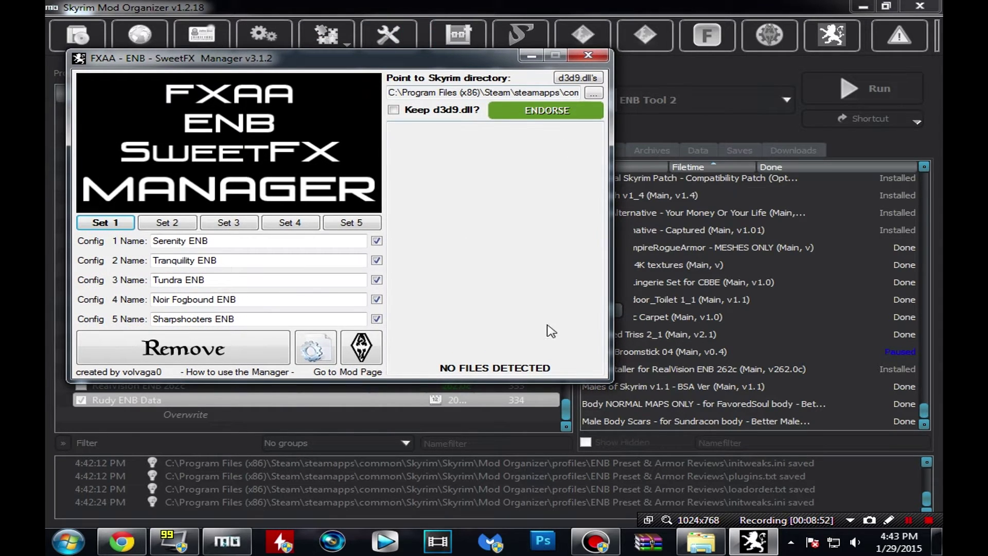
pyautogui.moveTo(337, 241)
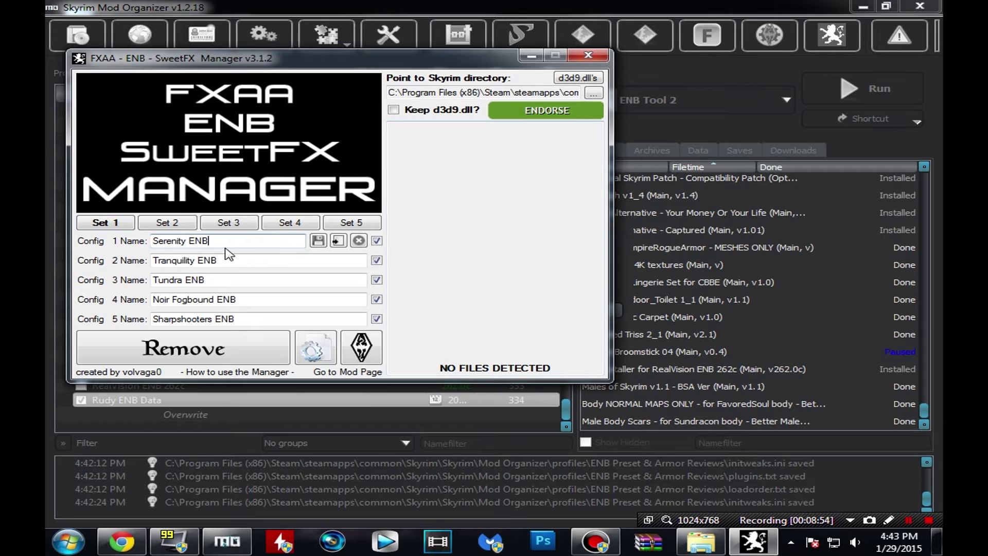
pyautogui.click(342, 245)
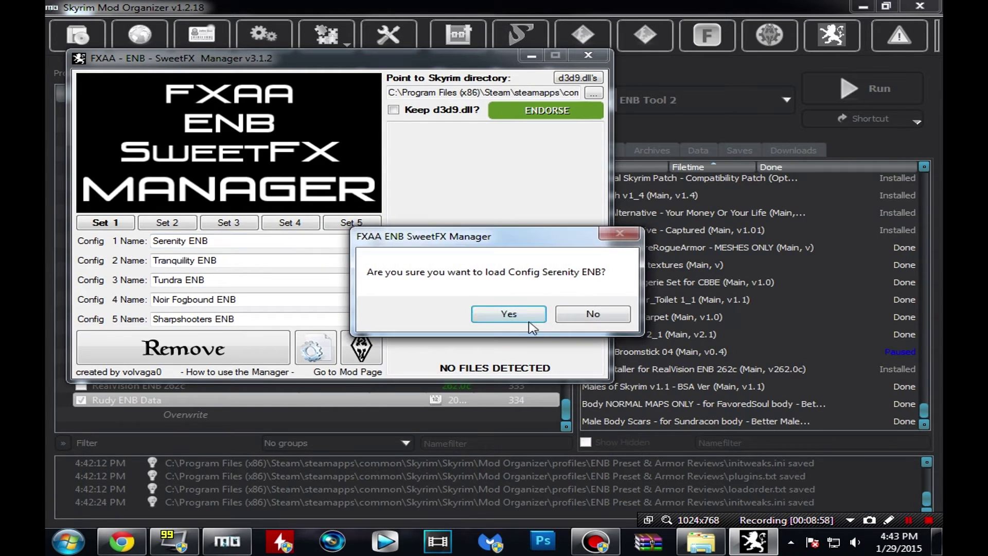
pyautogui.click(529, 320)
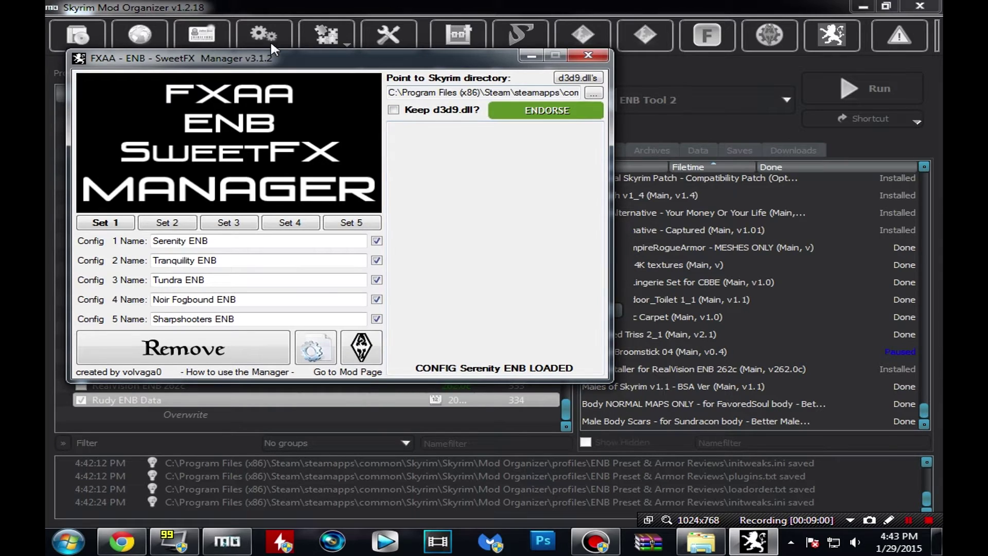
pyautogui.moveTo(239, 61); pyautogui.dragTo(236, 39)
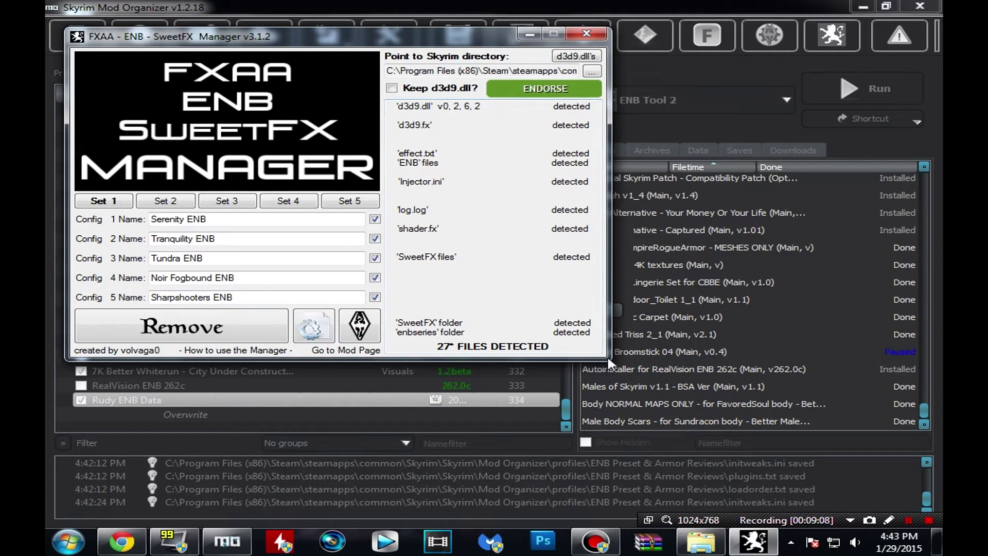
pyautogui.moveTo(408, 43); pyautogui.dragTo(532, 59)
pyautogui.moveTo(444, 60); pyautogui.dragTo(315, 75)
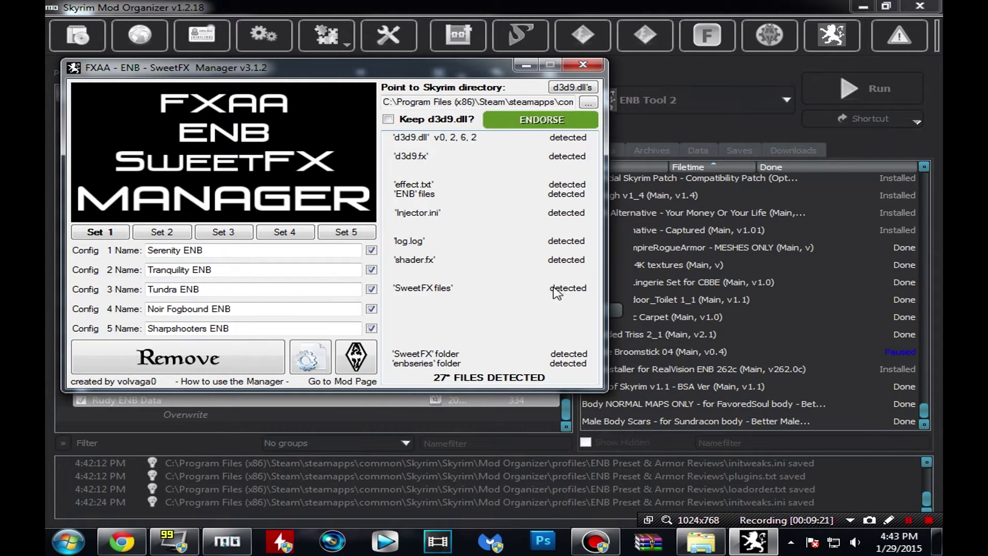
# Minimize the manager and unlock Mod Organizer to disable the Rudy ENB Data mod.
pyautogui.click(525, 65)
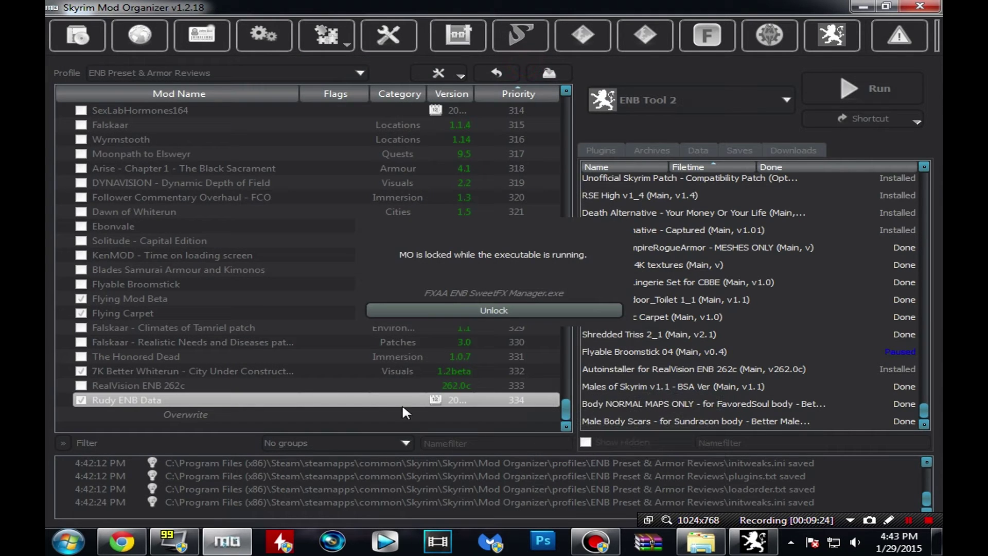
pyautogui.click(524, 308)
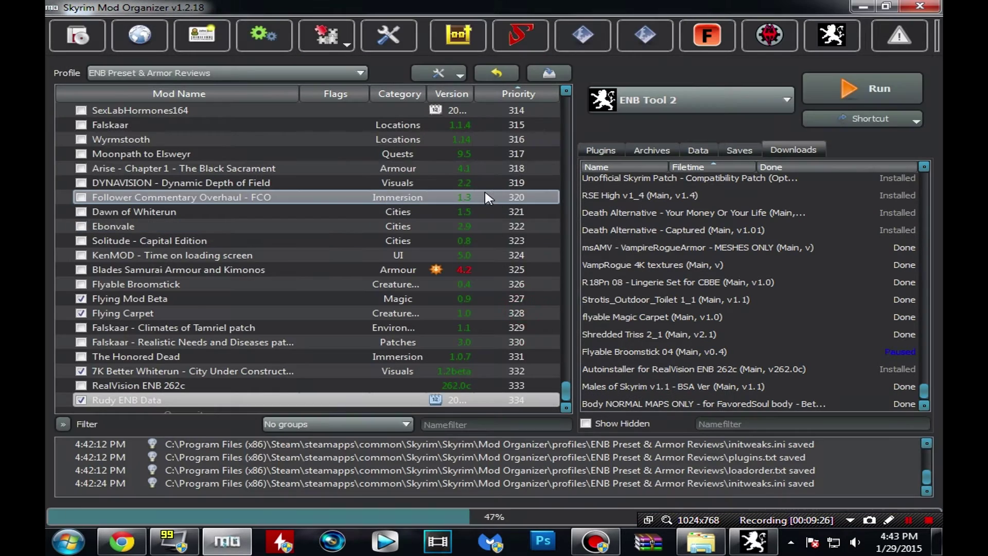
pyautogui.click(81, 400)
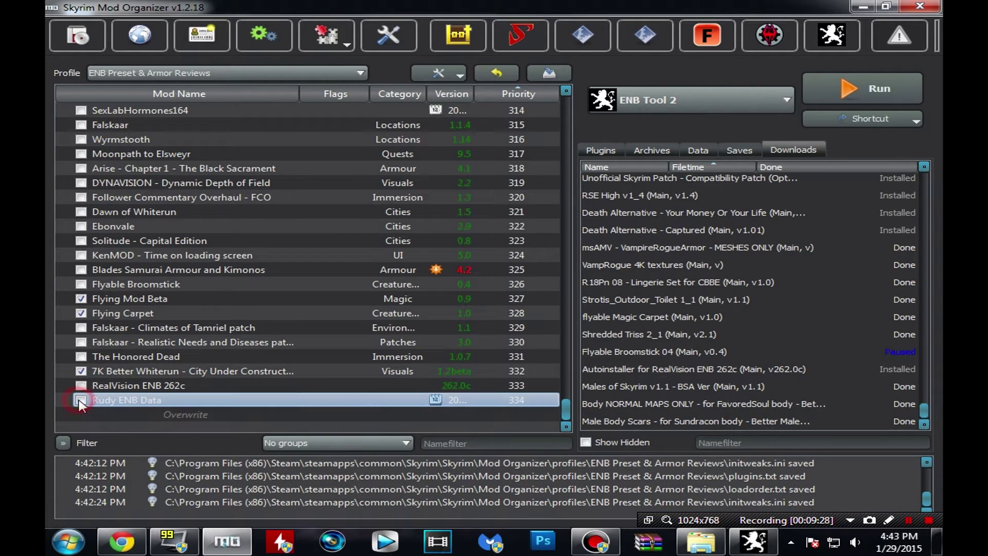
# Run LOOT to sort the plugins, and close its report and main window when sorting finishes.
pyautogui.click(468, 40)
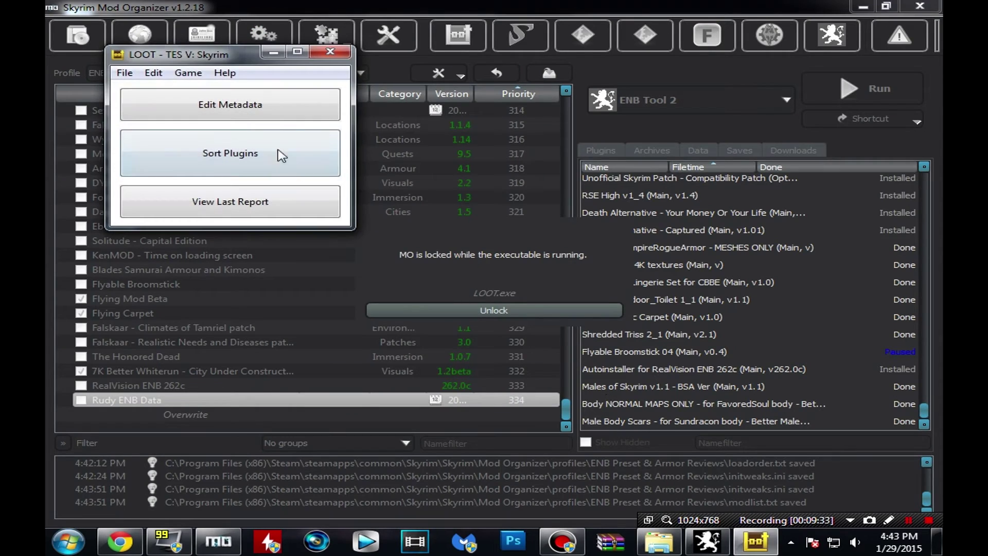
pyautogui.click(267, 157)
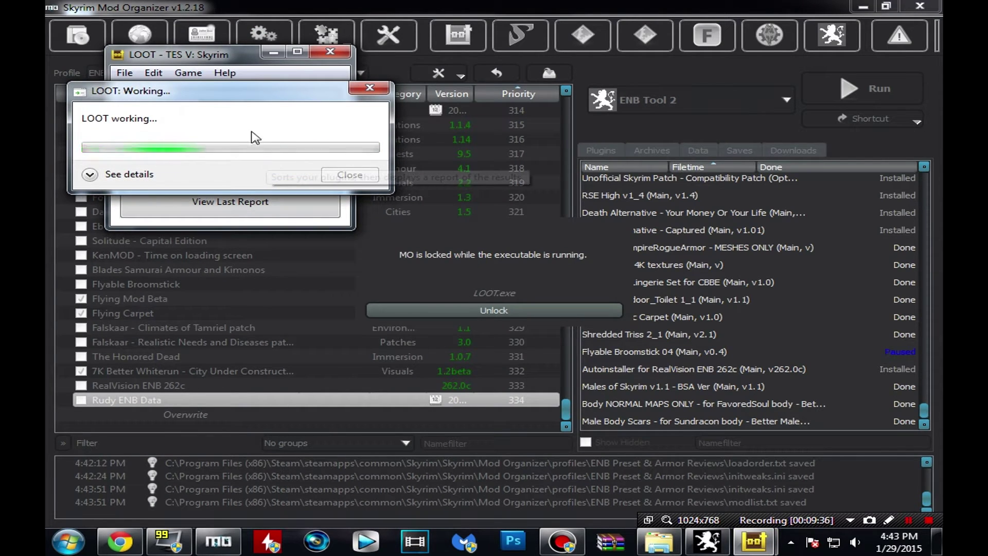
pyautogui.moveTo(258, 102); pyautogui.dragTo(319, 87)
pyautogui.click(865, 367)
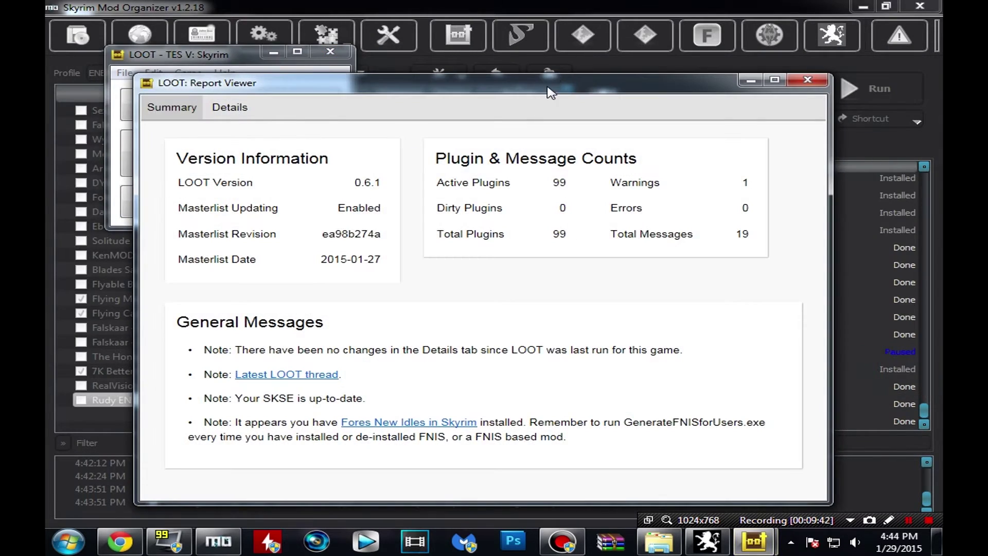
pyautogui.moveTo(550, 91); pyautogui.dragTo(526, 40)
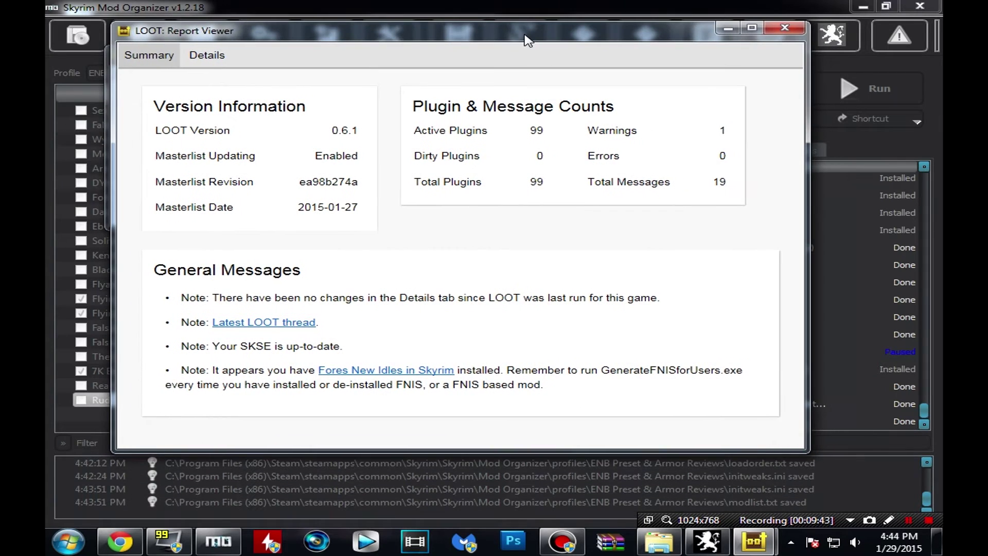
pyautogui.click(784, 28)
pyautogui.click(325, 49)
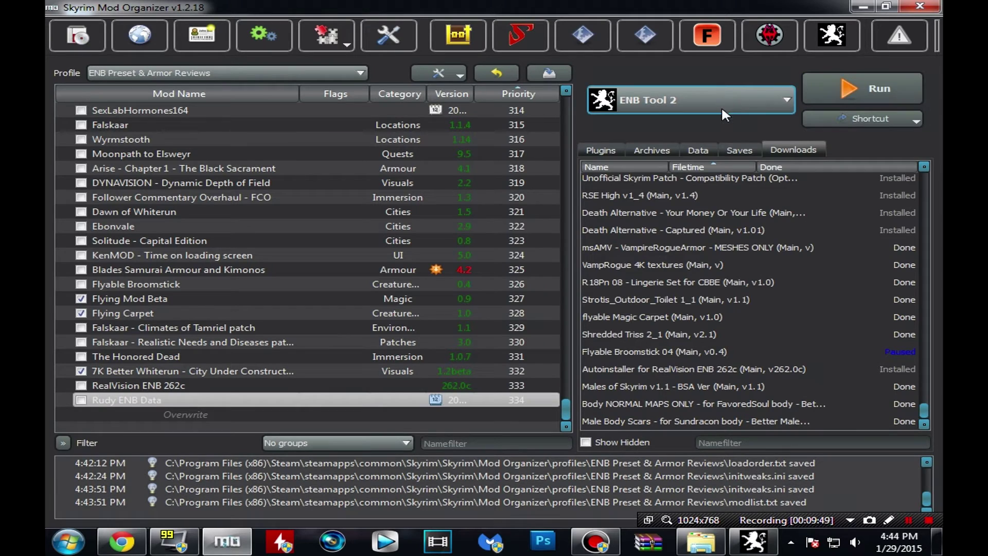
# Launch Skyrim through SKSE from Mod Organizer and continue the saved game.
pyautogui.click(721, 106)
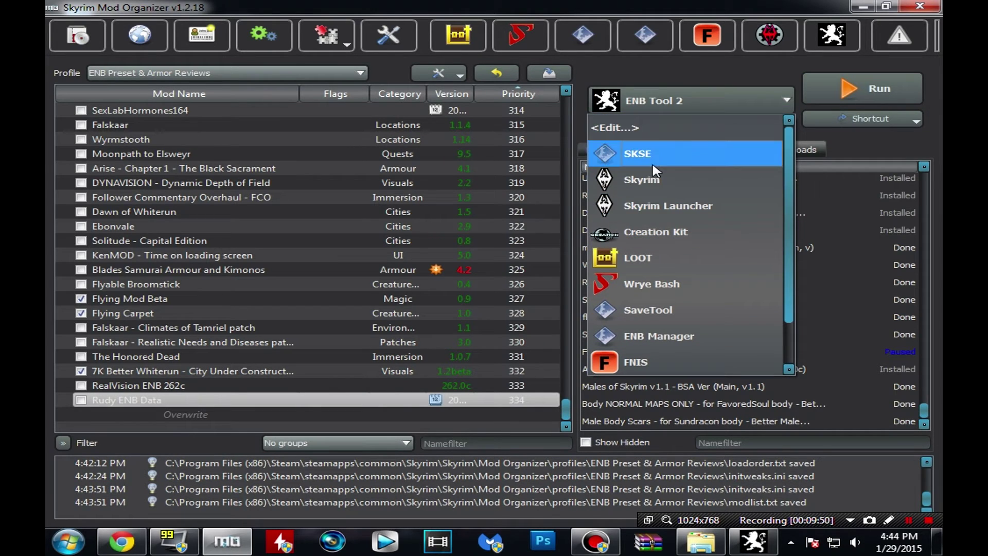
pyautogui.click(655, 170)
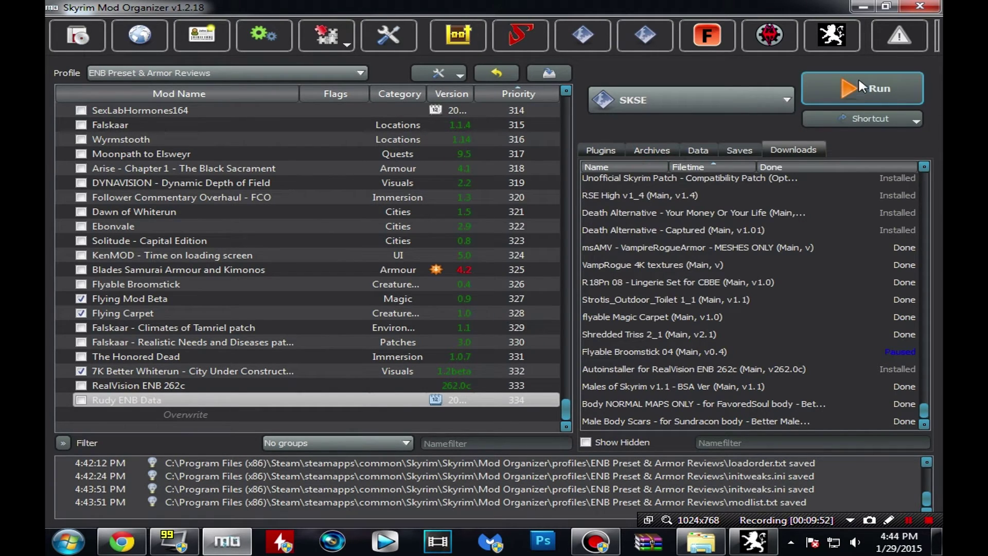
pyautogui.click(860, 93)
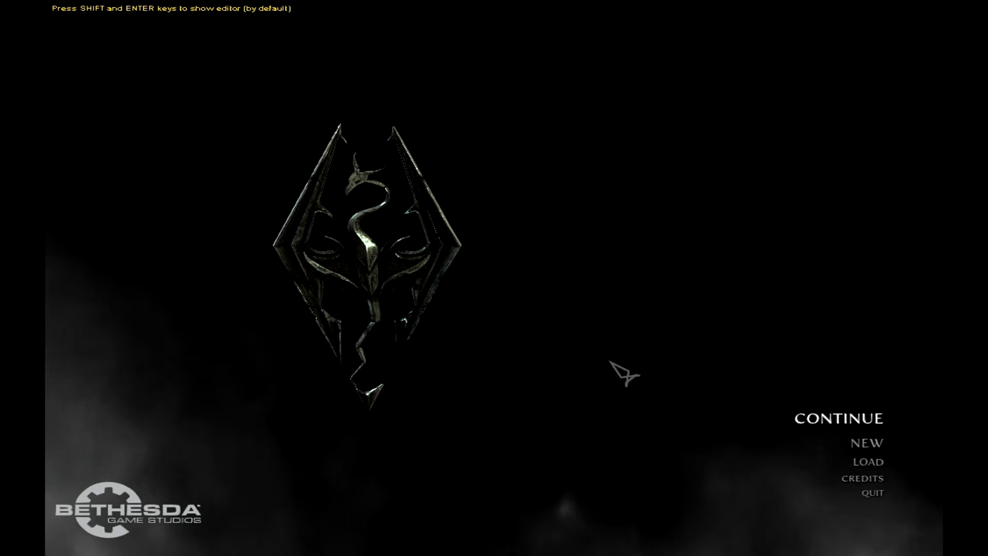
pyautogui.press('Return')
pyautogui.press('Return')
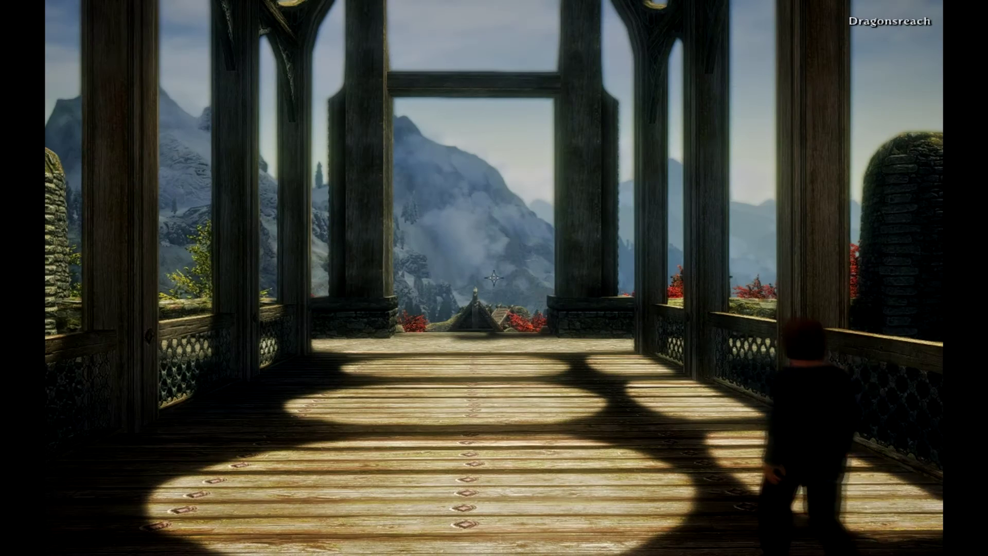
# Walk out of Dragonsreach into Whiterun and compare the scenery with the ENB effect off and on.
pyautogui.press('w')
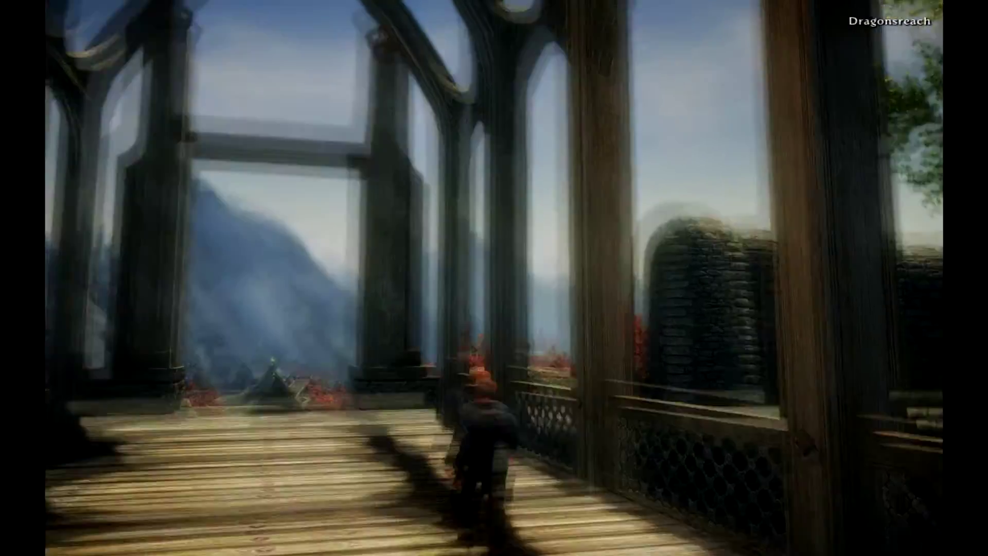
pyautogui.press('w')
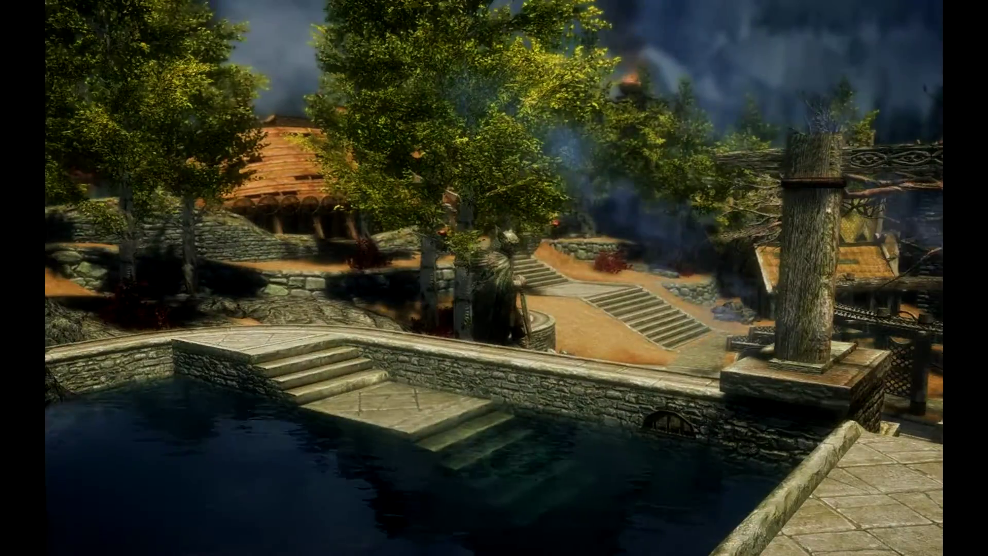
pyautogui.press('F12')
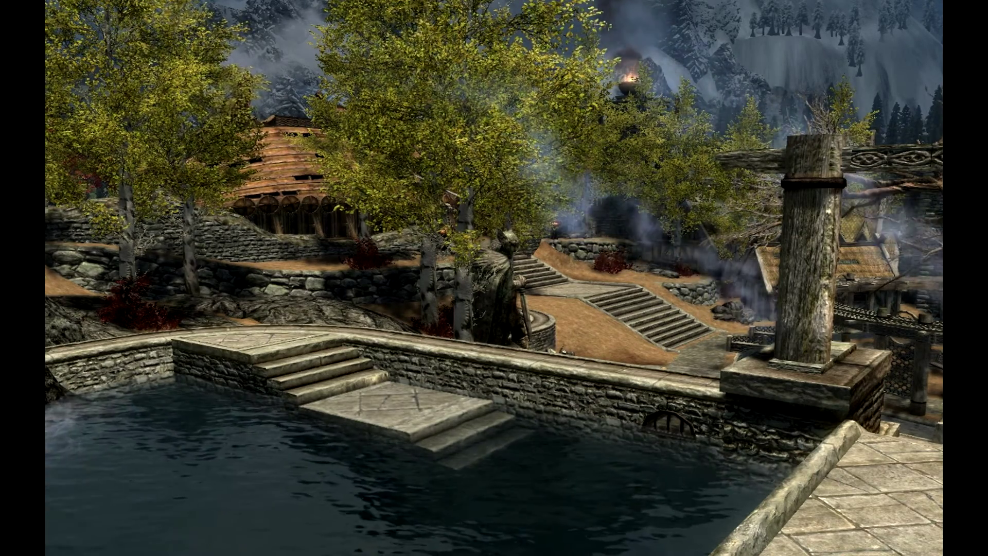
pyautogui.press('F12')
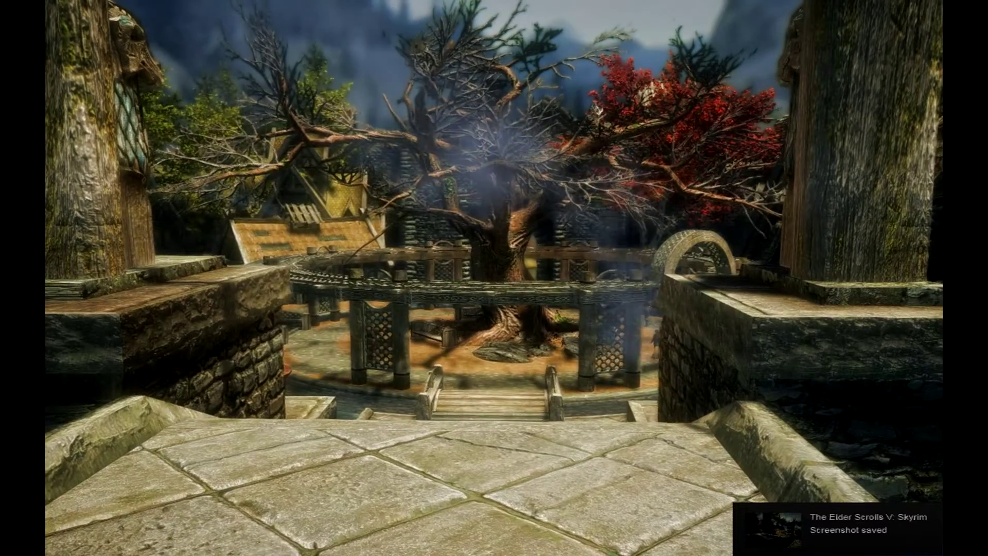
# Leave the game and return to the FXAA ENB SweetFX Manager.
pyautogui.press('Escape')
pyautogui.click(314, 371)
pyautogui.click(389, 292)
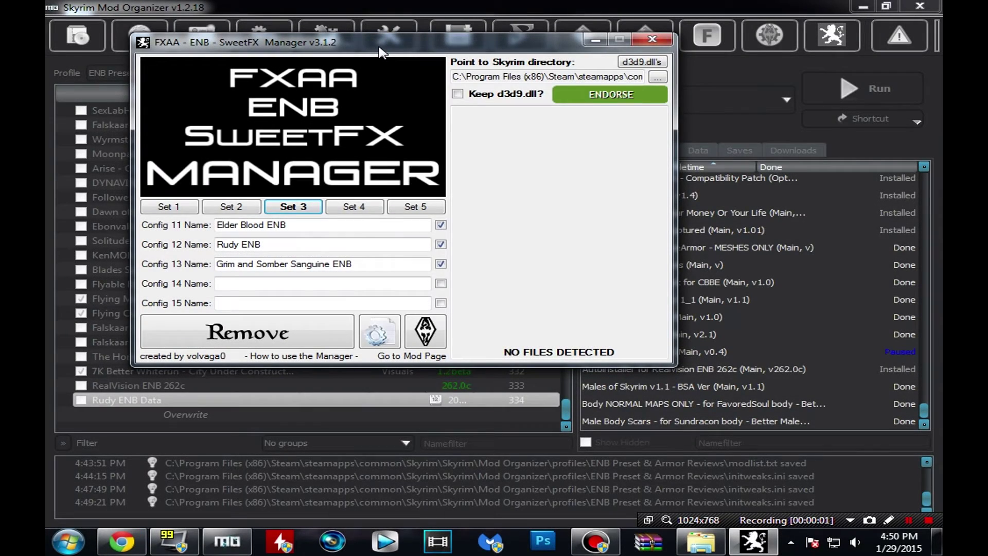
# Review the saved ENB configurations in Sets 1 to 4, ending on Set 1.
pyautogui.moveTo(379, 49); pyautogui.dragTo(329, 67)
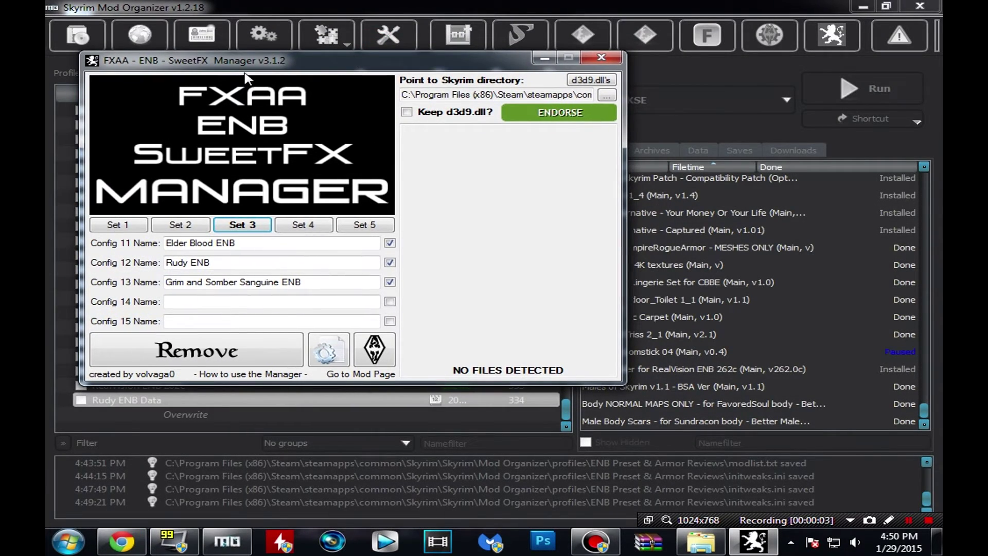
pyautogui.moveTo(263, 72); pyautogui.dragTo(368, 58)
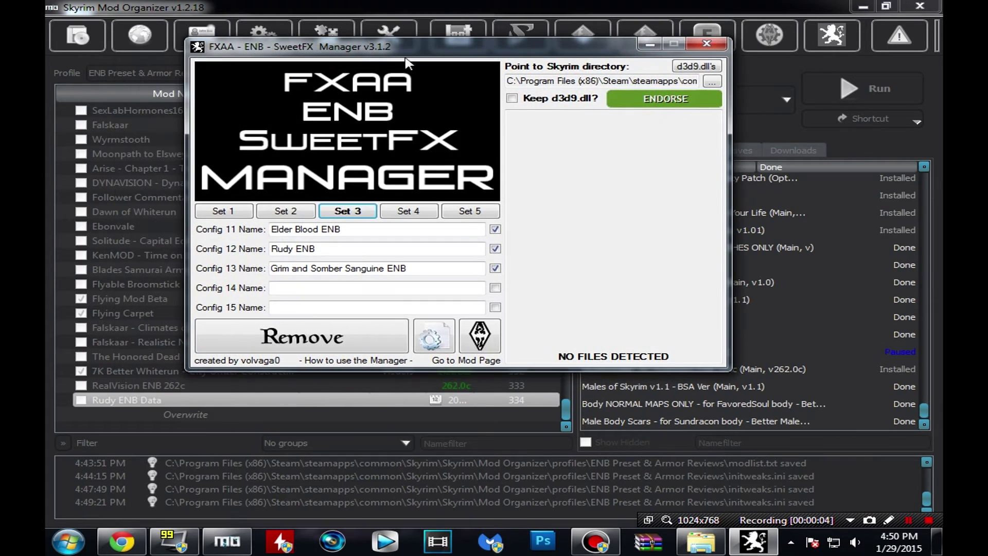
pyautogui.click(286, 211)
pyautogui.click(216, 211)
pyautogui.click(286, 211)
pyautogui.click(346, 211)
pyautogui.click(411, 212)
pyautogui.click(350, 211)
pyautogui.click(288, 212)
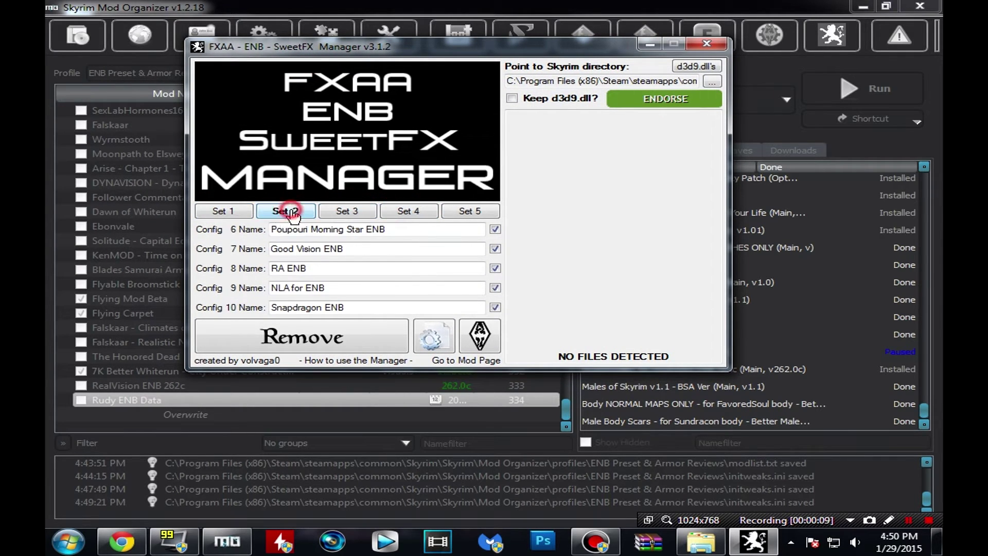
pyautogui.click(224, 211)
pyautogui.moveTo(517, 51); pyautogui.dragTo(474, 54)
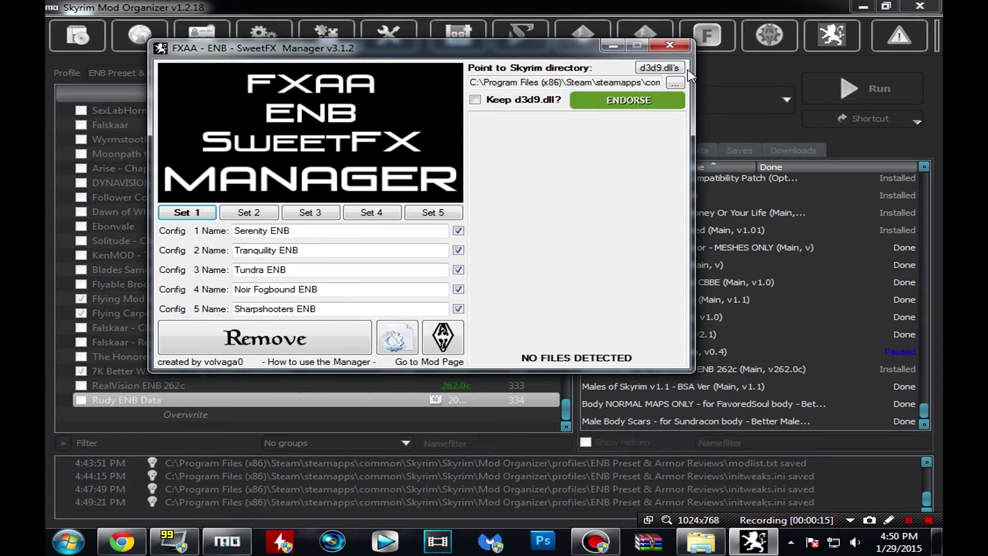
pyautogui.moveTo(328, 50); pyautogui.dragTo(242, 51)
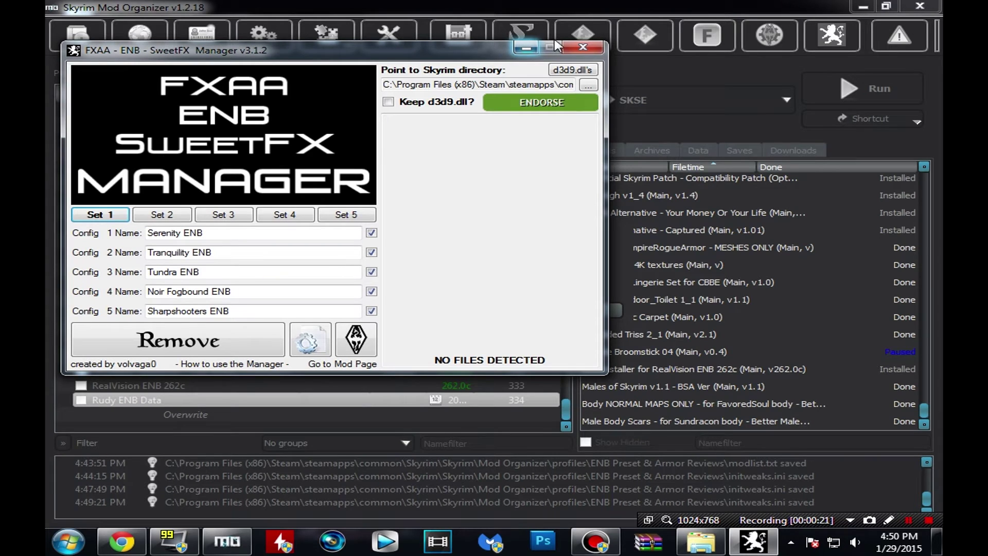
pyautogui.moveTo(214, 56)
pyautogui.mouseDown()
pyautogui.moveTo(457, 61)
pyautogui.moveTo(217, 45)
pyautogui.moveTo(211, 64)
pyautogui.mouseUp()
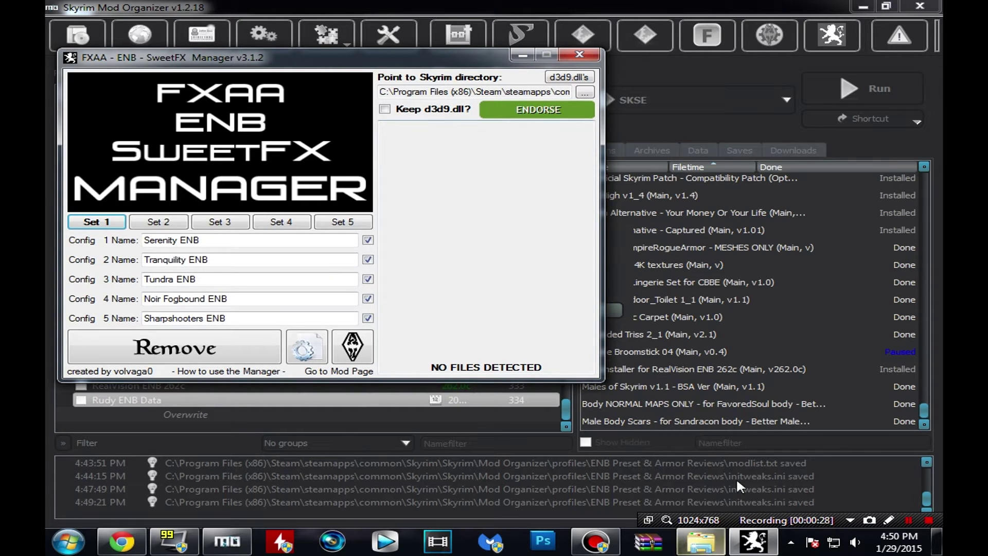
pyautogui.moveTo(319, 69)
pyautogui.mouseDown()
pyautogui.moveTo(548, 50)
pyautogui.moveTo(239, 61)
pyautogui.moveTo(355, 65)
pyautogui.moveTo(319, 76)
pyautogui.mouseUp()
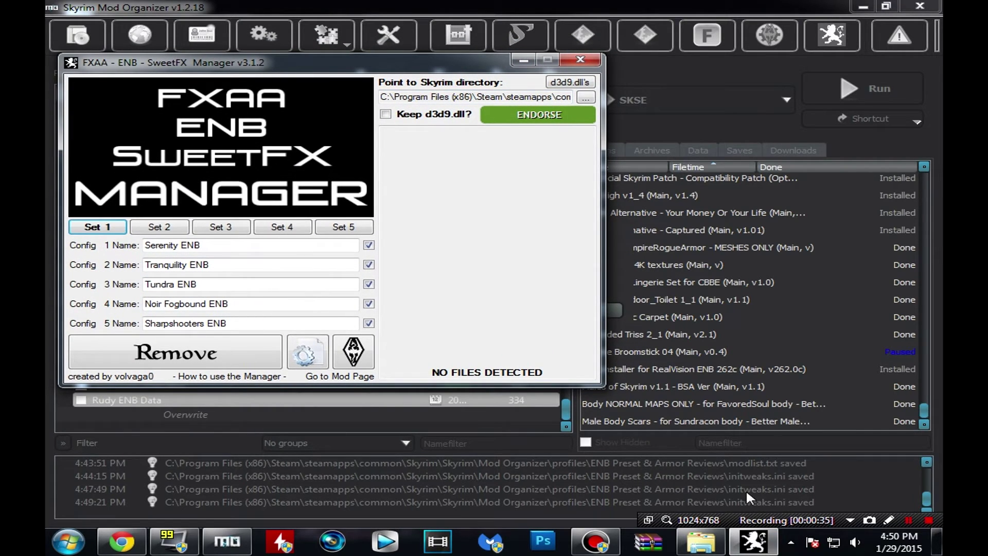
pyautogui.moveTo(344, 62)
pyautogui.mouseDown()
pyautogui.moveTo(628, 122)
pyautogui.moveTo(345, 65)
pyautogui.mouseUp()
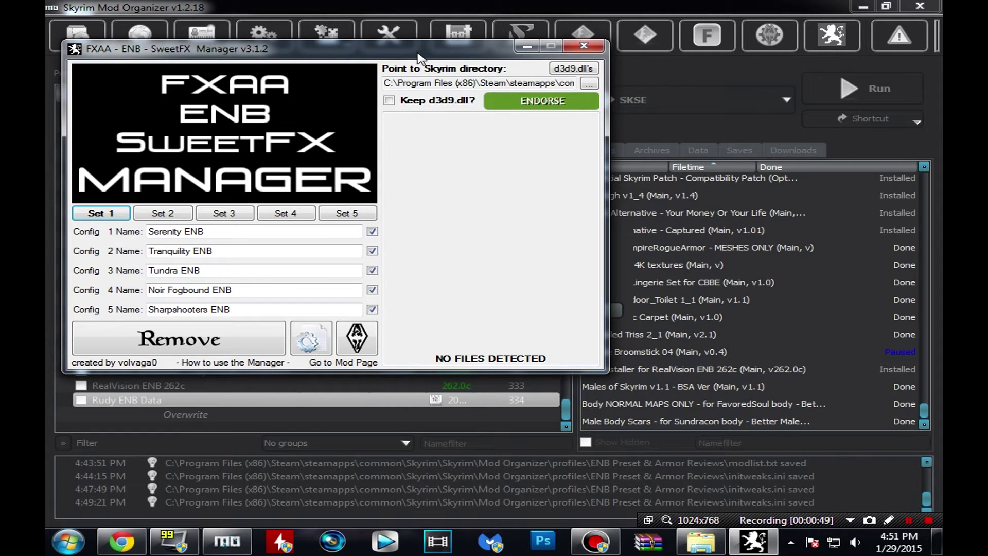
# Reposition the manager window and show the configurations in Set 3, followed by those in Set 2.
pyautogui.moveTo(419, 57); pyautogui.dragTo(408, 76)
pyautogui.click(214, 232)
pyautogui.click(166, 232)
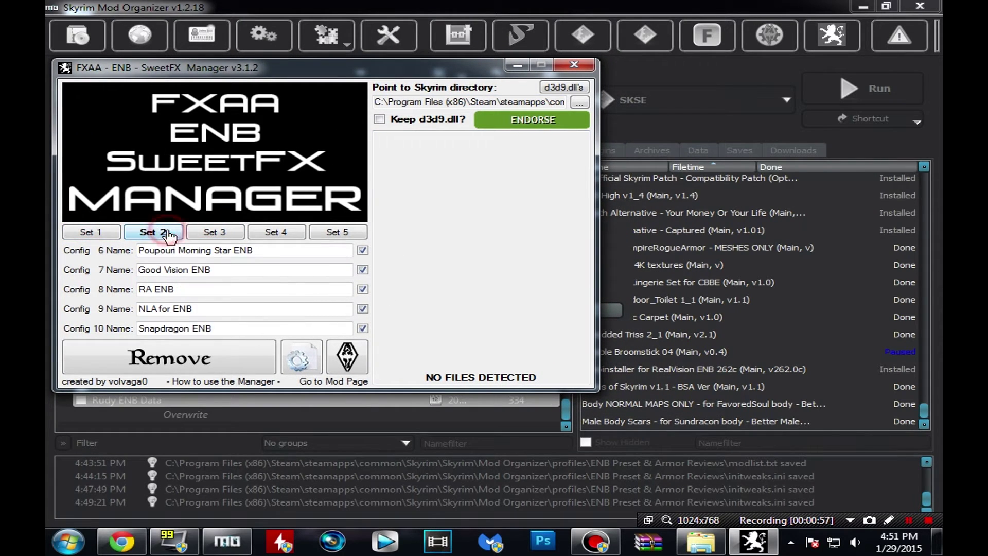
# Review the saved ENB configurations in Sets 1, 2 and 3 of the manager, ending on Set 1.
pyautogui.click(89, 232)
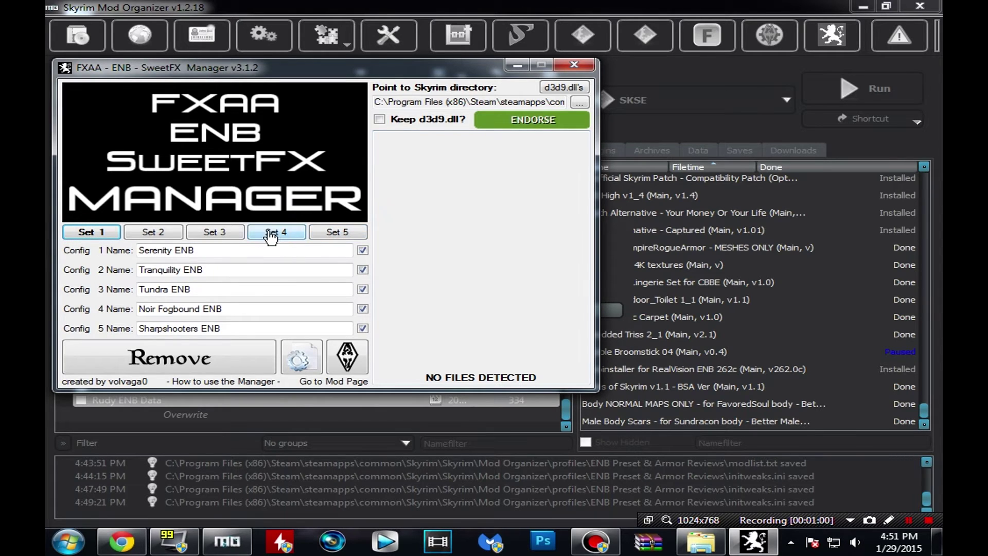
pyautogui.click(237, 233)
pyautogui.click(144, 233)
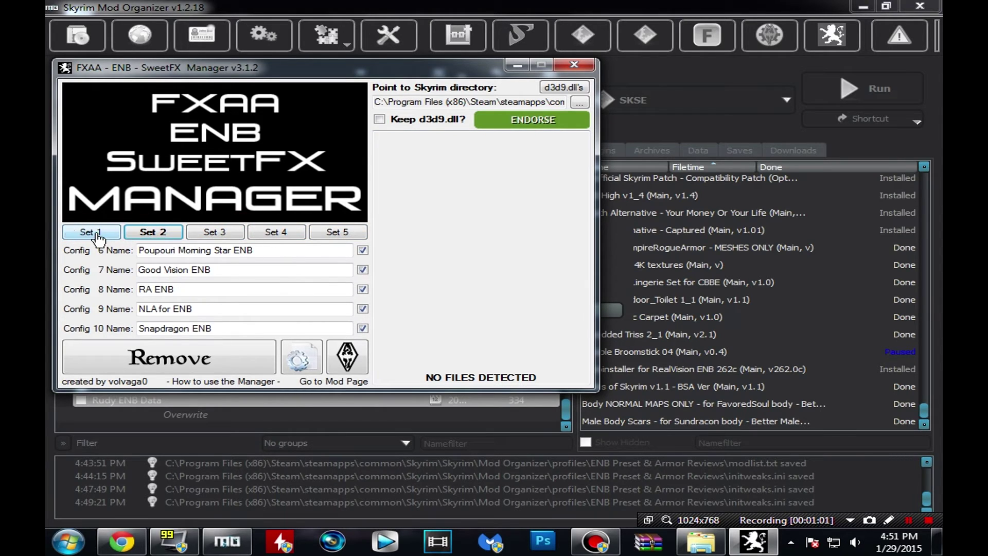
pyautogui.click(88, 232)
pyautogui.click(155, 233)
pyautogui.click(193, 232)
pyautogui.click(146, 231)
pyautogui.click(105, 233)
pyautogui.click(149, 234)
pyautogui.click(219, 233)
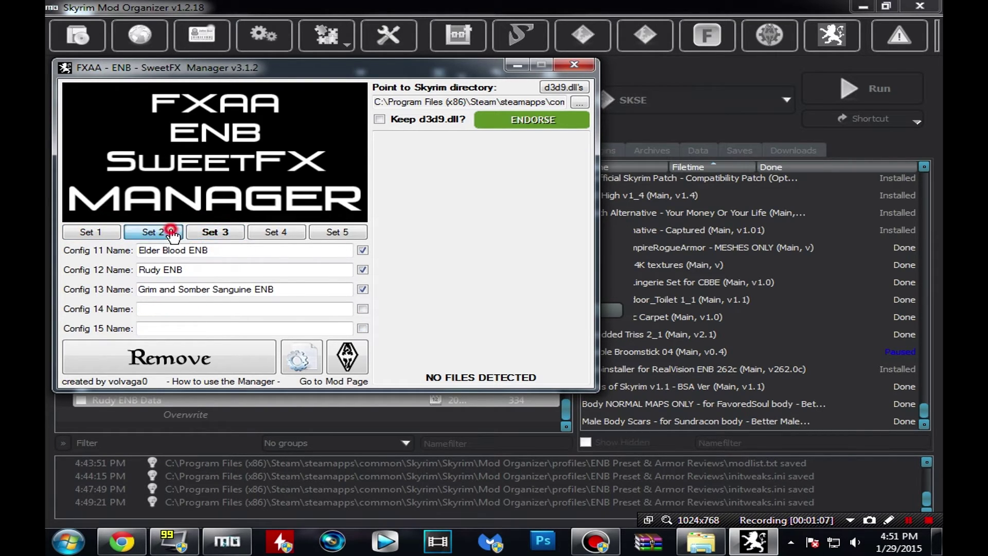
pyautogui.click(152, 232)
pyautogui.click(91, 232)
# Reposition the FXAA ENB SweetFX Manager window and close it.
pyautogui.moveTo(422, 68); pyautogui.dragTo(452, 63)
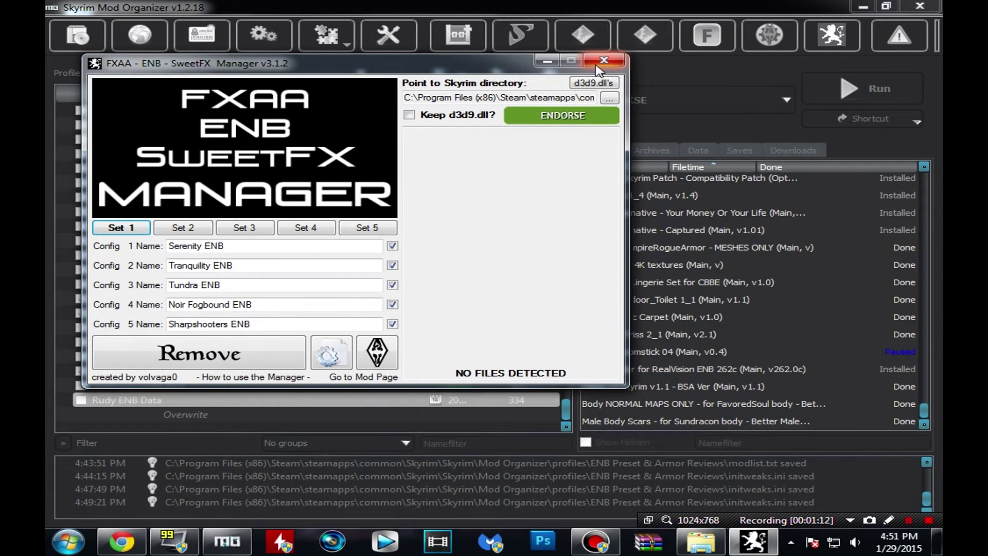
pyautogui.moveTo(288, 66); pyautogui.dragTo(264, 67)
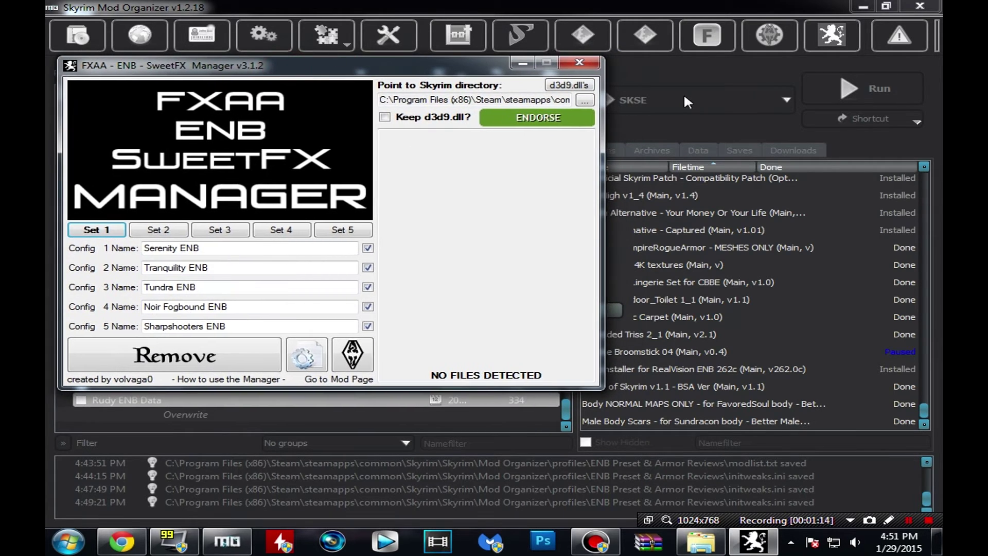
pyautogui.click(579, 63)
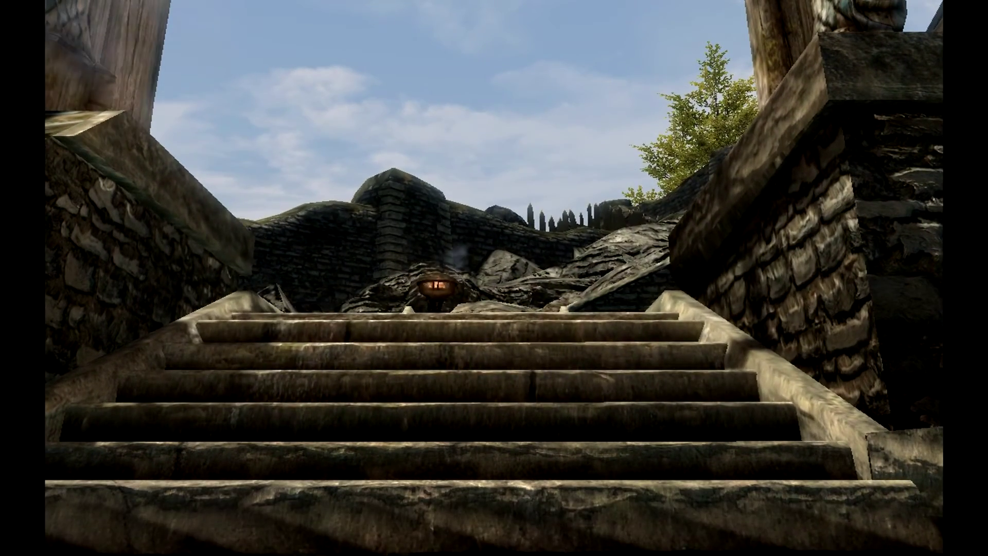
# Quit Skyrim to the desktop and dismiss the Screenshot Uploader.
pyautogui.press('Escape')
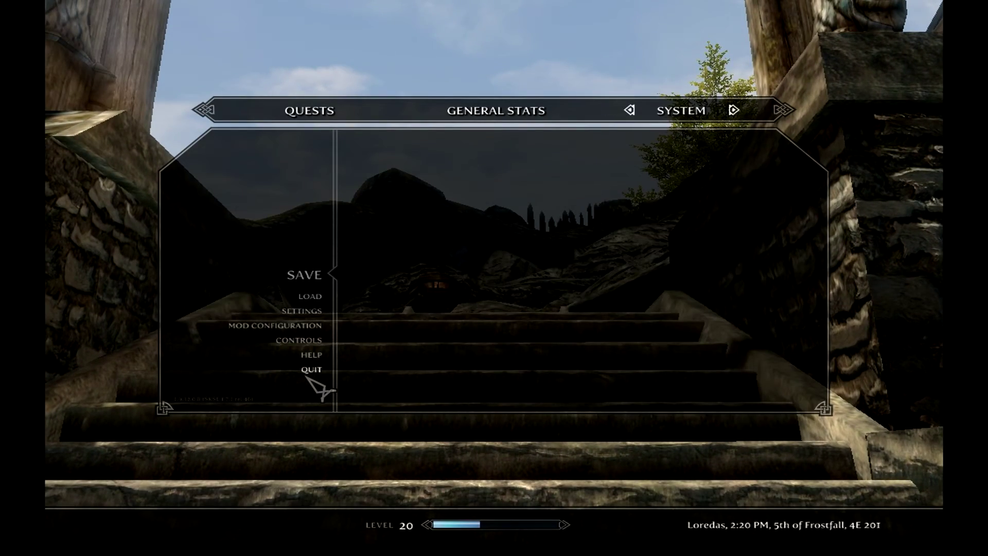
pyautogui.click(394, 299)
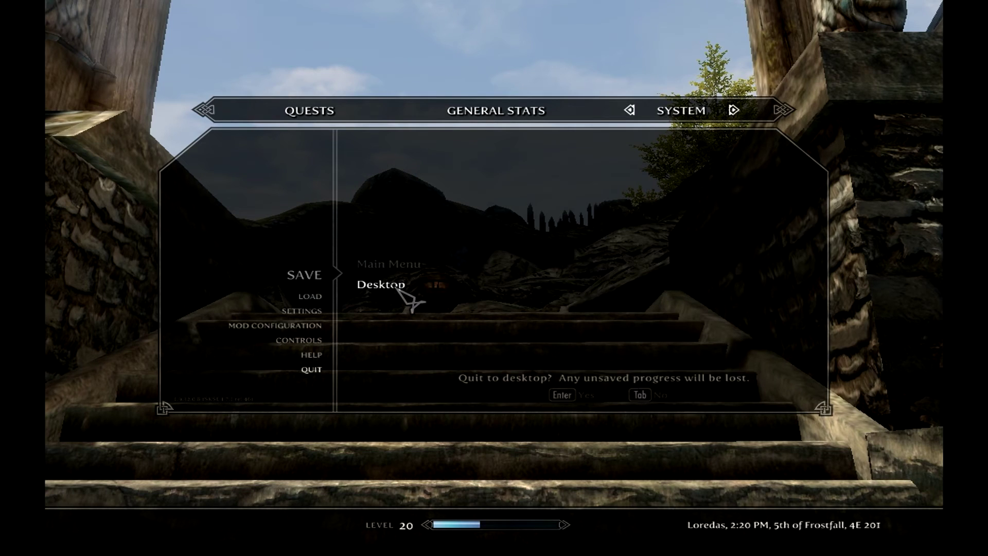
pyautogui.press('Return')
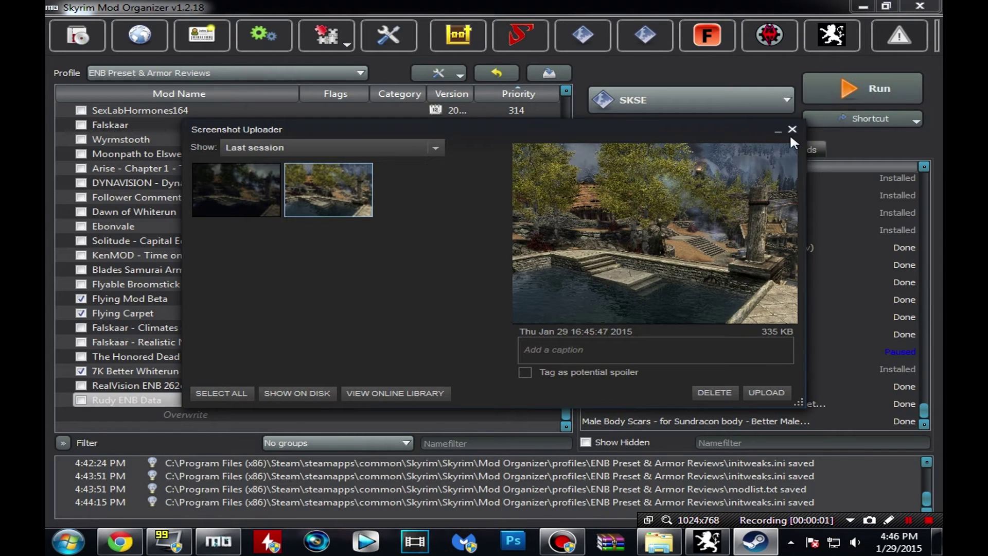
pyautogui.click(795, 130)
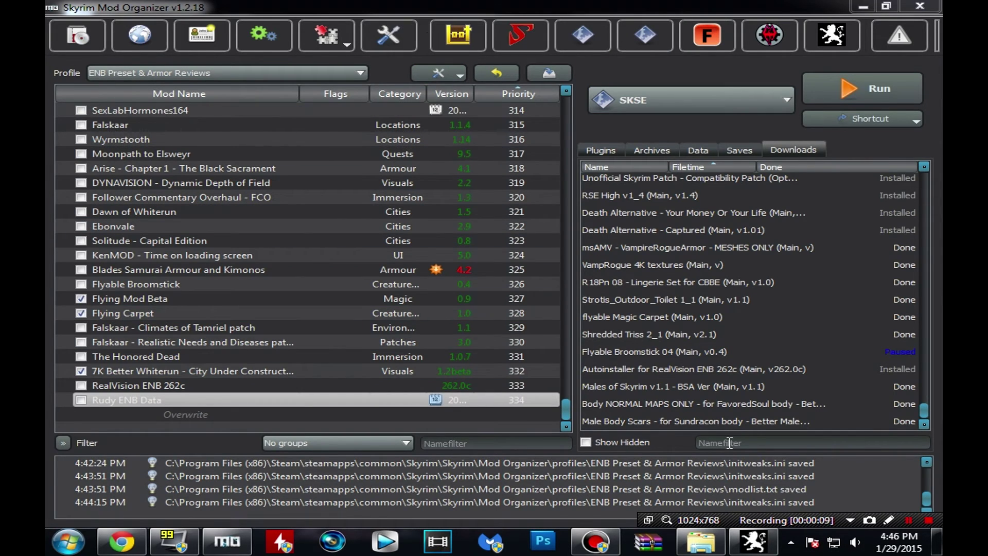
# Return to the FXAA ENB SweetFX Manager and remove the currently installed ENB files from the Skyrim directory.
pyautogui.click(754, 540)
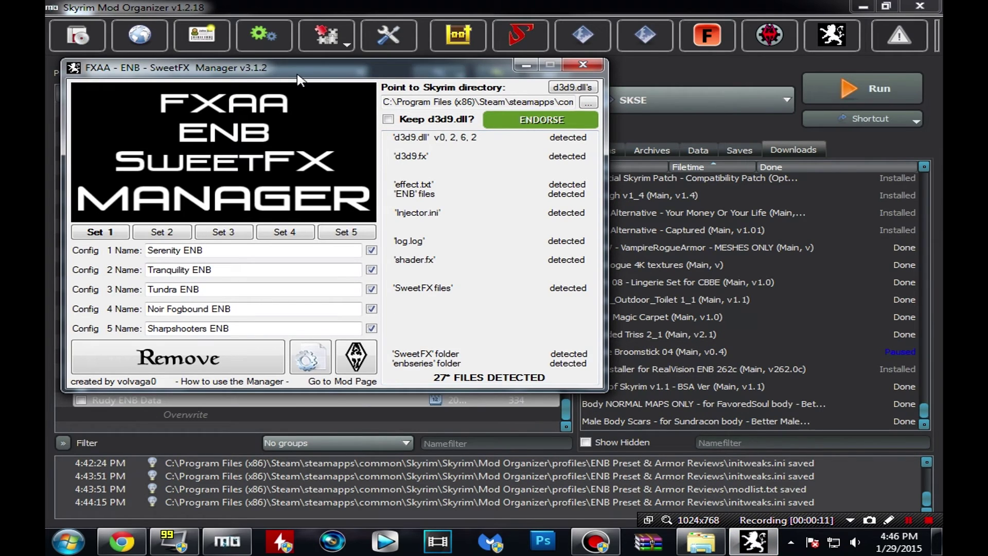
pyautogui.moveTo(298, 75); pyautogui.dragTo(310, 56)
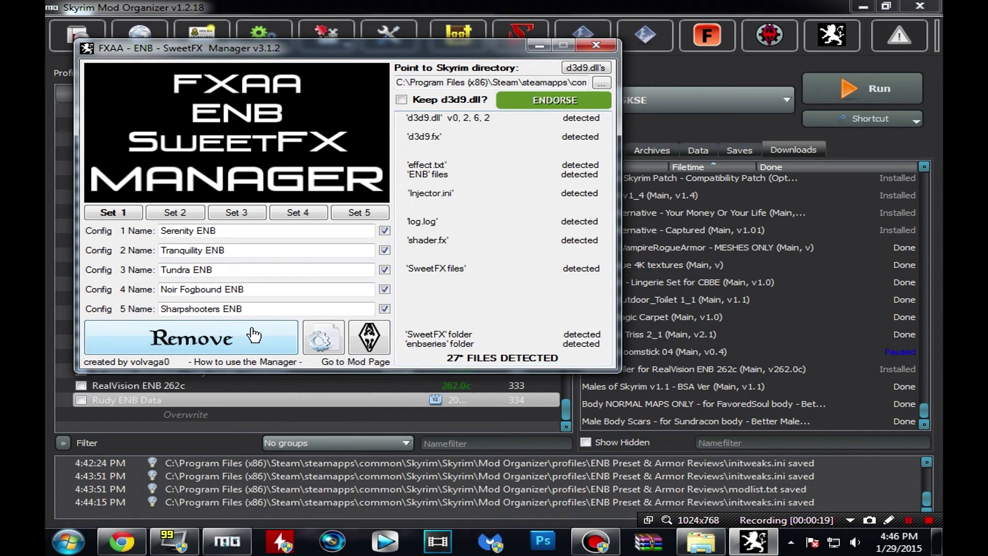
pyautogui.click(234, 337)
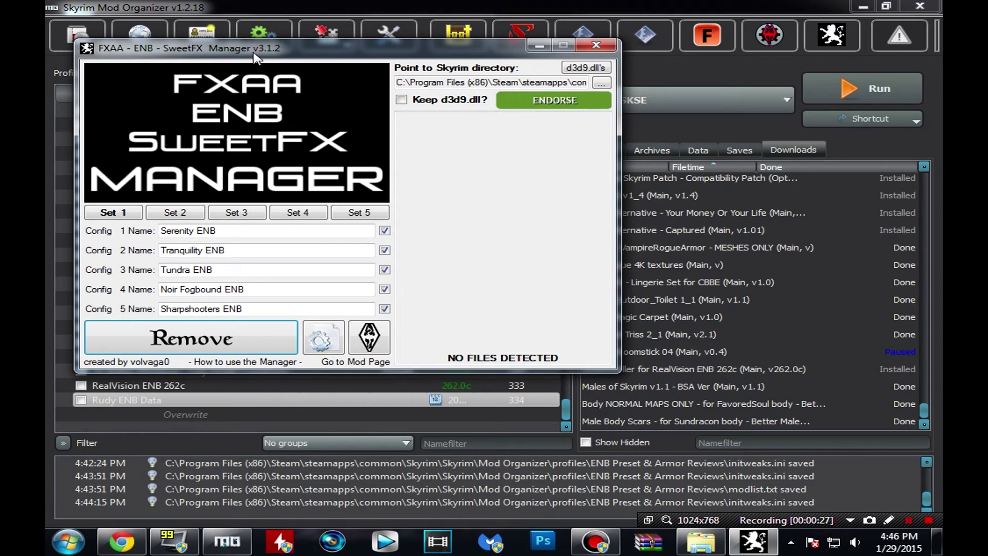
pyautogui.moveTo(254, 54); pyautogui.dragTo(232, 49)
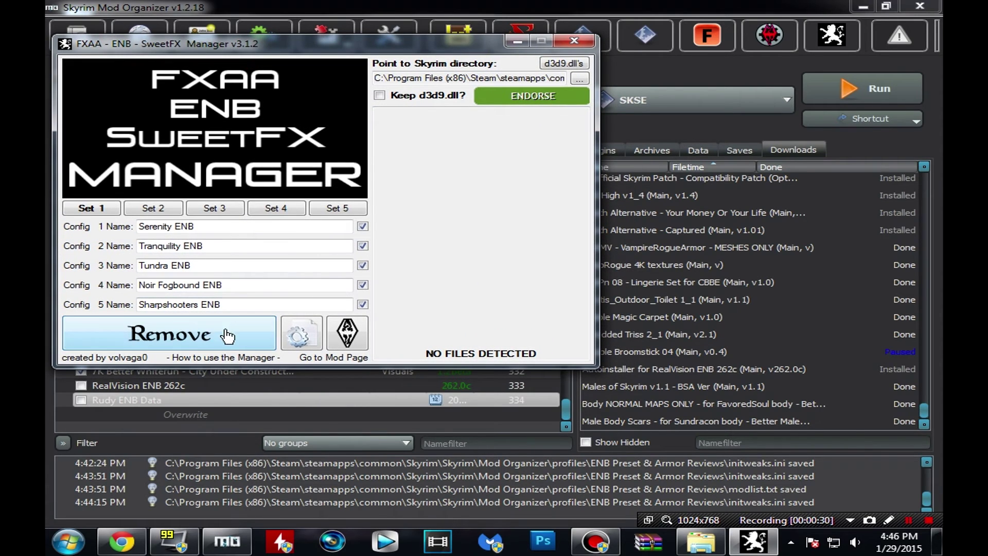
# Load the Grim and Somber Sanguine ENB configuration from Set 3 and confirm it.
pyautogui.click(205, 231)
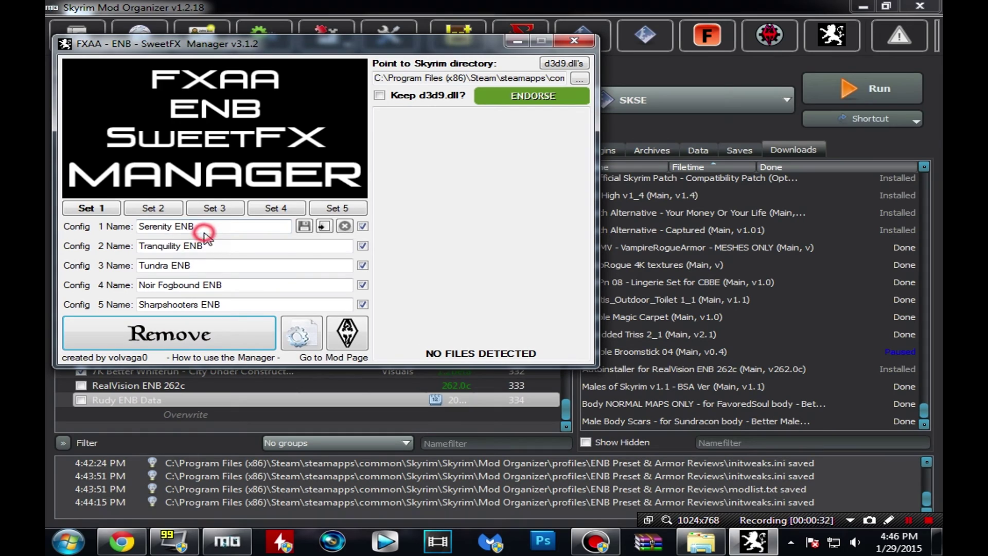
pyautogui.click(160, 216)
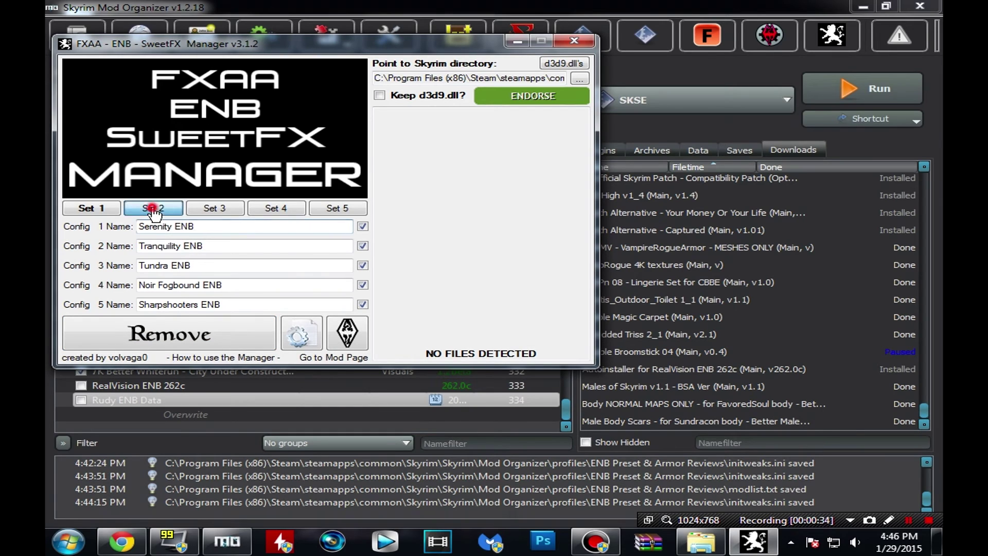
pyautogui.click(227, 220)
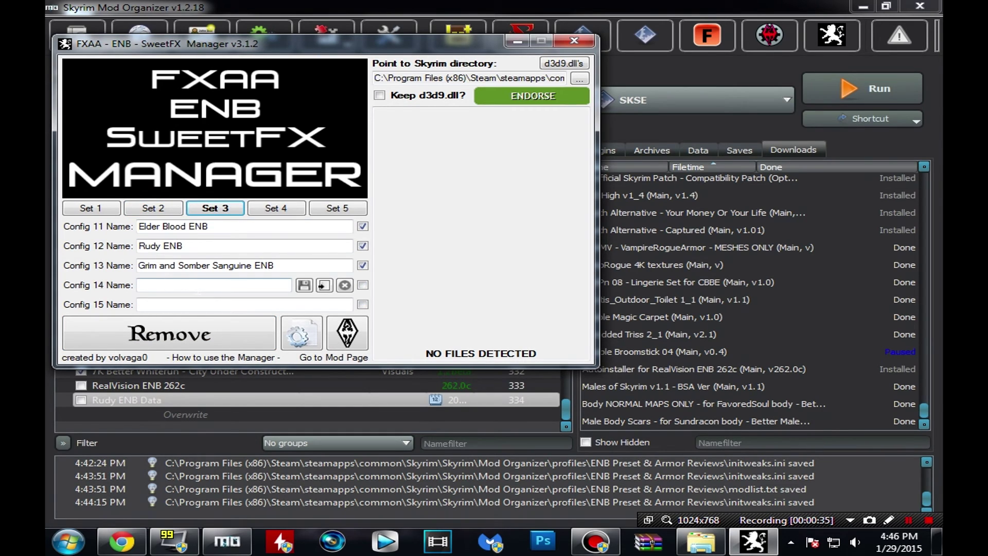
pyautogui.moveTo(304, 272)
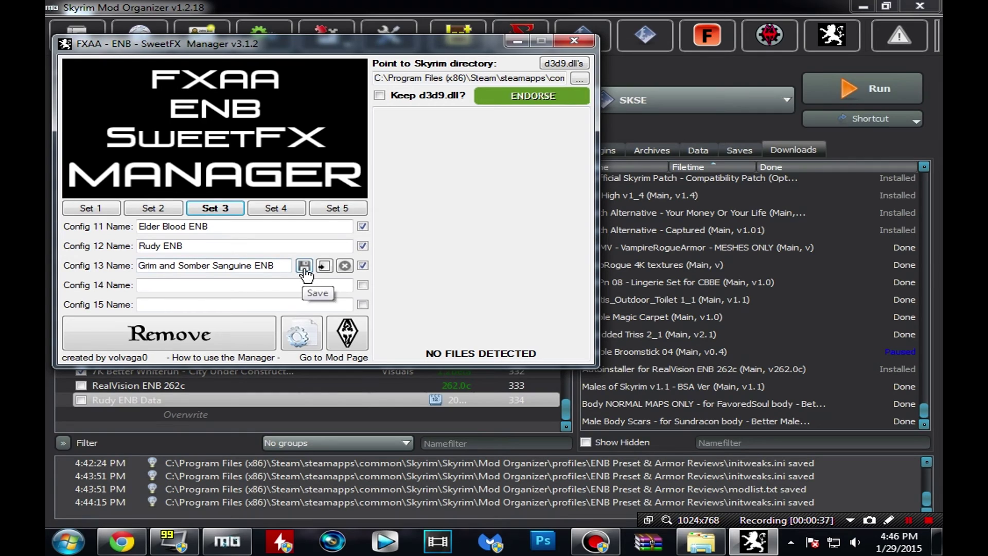
pyautogui.click(324, 266)
pyautogui.click(530, 314)
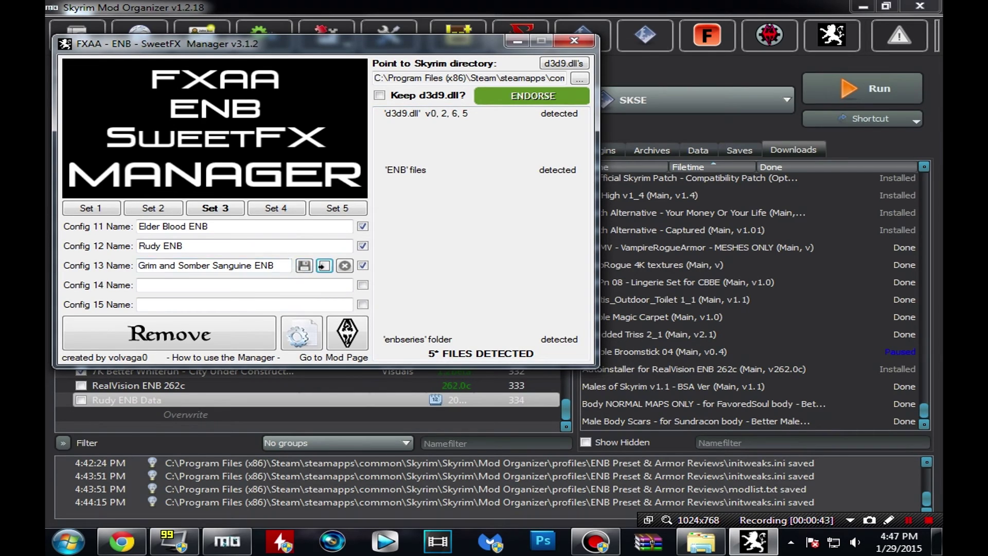
# Save the loaded ENB files as a new configuration named G&S in the Config 14 slot.
pyautogui.moveTo(281, 266); pyautogui.dragTo(146, 265)
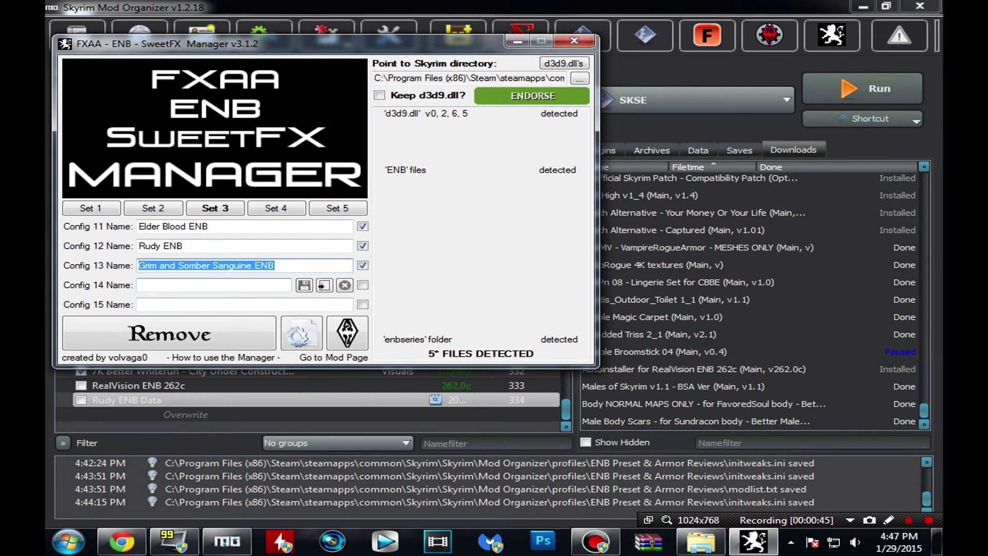
pyautogui.click(149, 286)
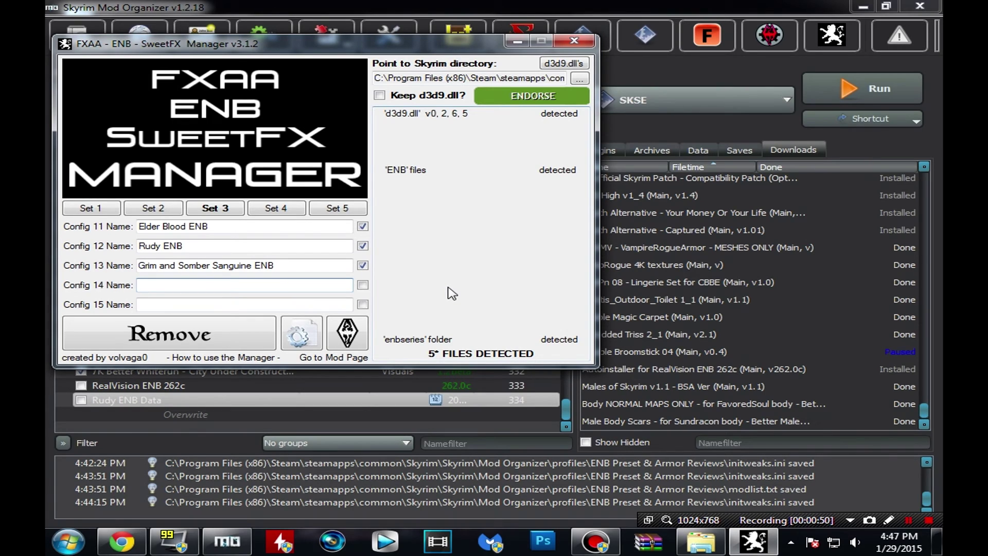
pyautogui.write('G&S')
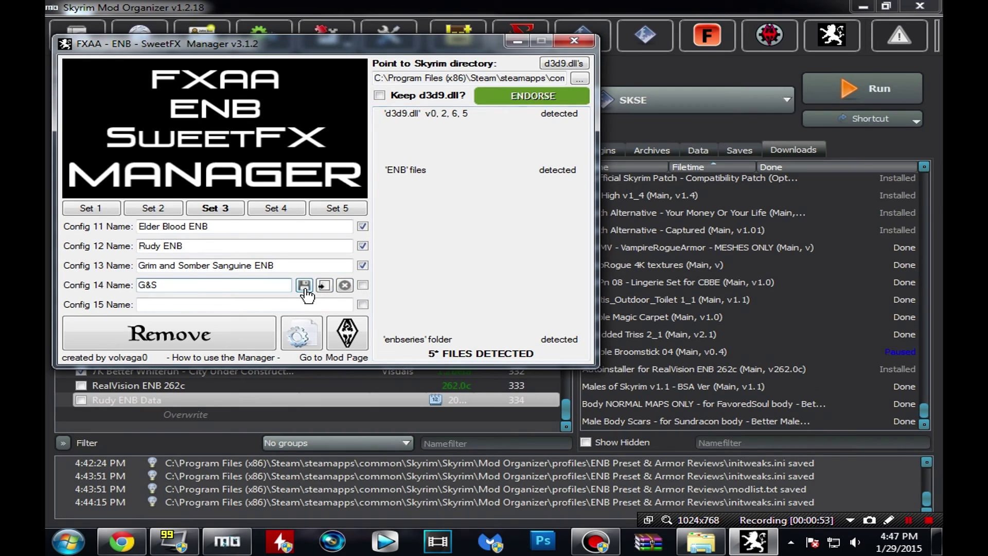
pyautogui.click(304, 285)
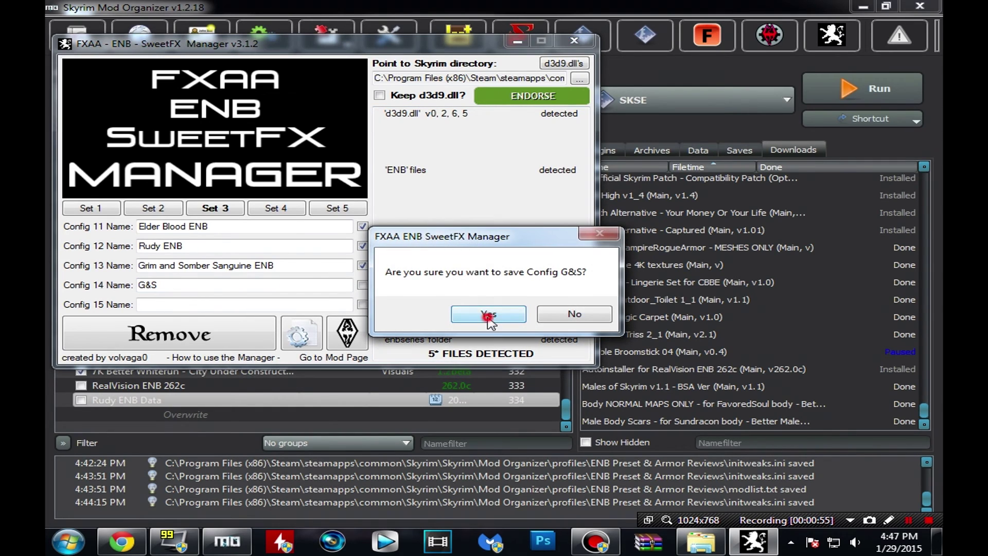
pyautogui.click(517, 312)
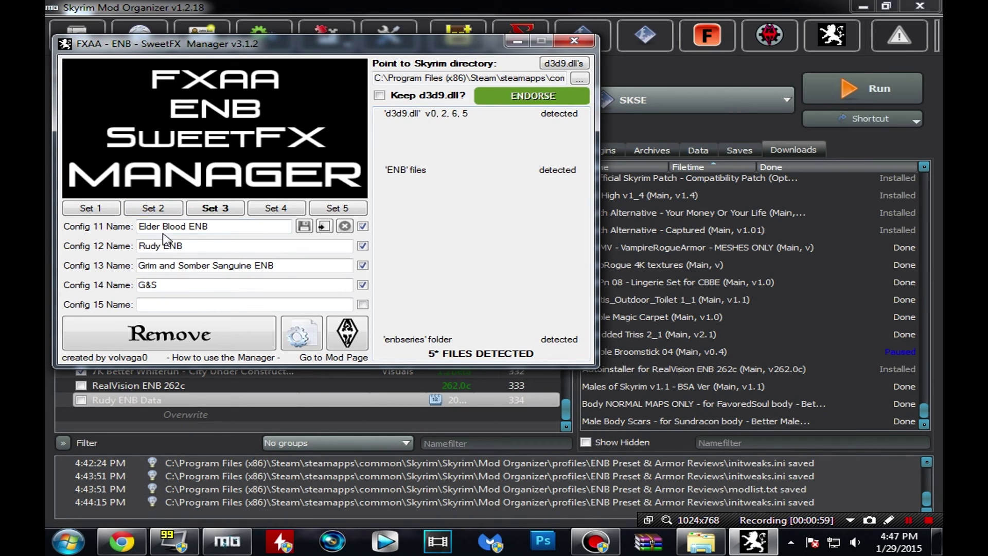
# Reposition the manager window and show the configurations in Sets 2 and 1, ending on Set 3.
pyautogui.moveTo(257, 49)
pyautogui.mouseDown()
pyautogui.moveTo(286, 42)
pyautogui.moveTo(261, 33)
pyautogui.mouseUp()
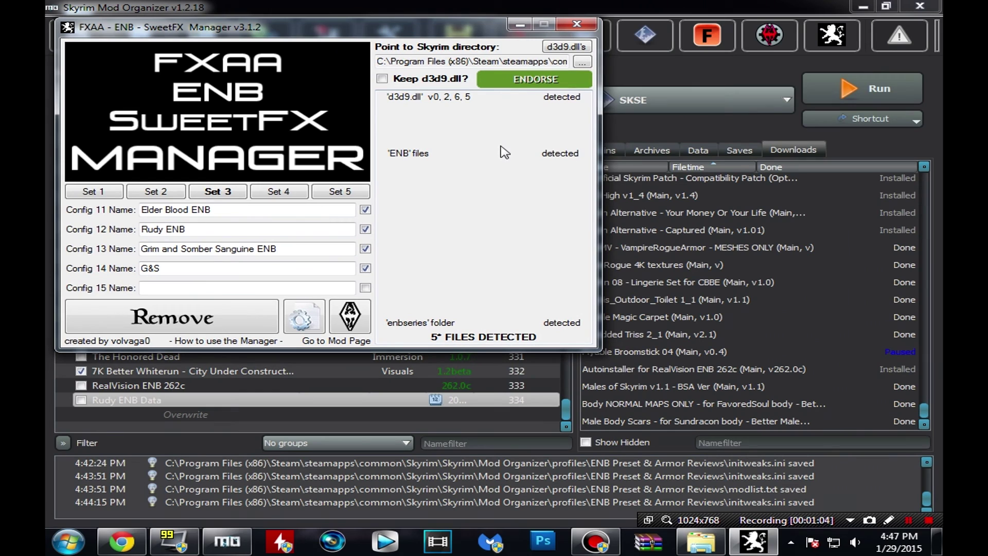
pyautogui.click(156, 193)
pyautogui.click(114, 190)
pyautogui.click(217, 191)
pyautogui.moveTo(399, 39); pyautogui.dragTo(403, 59)
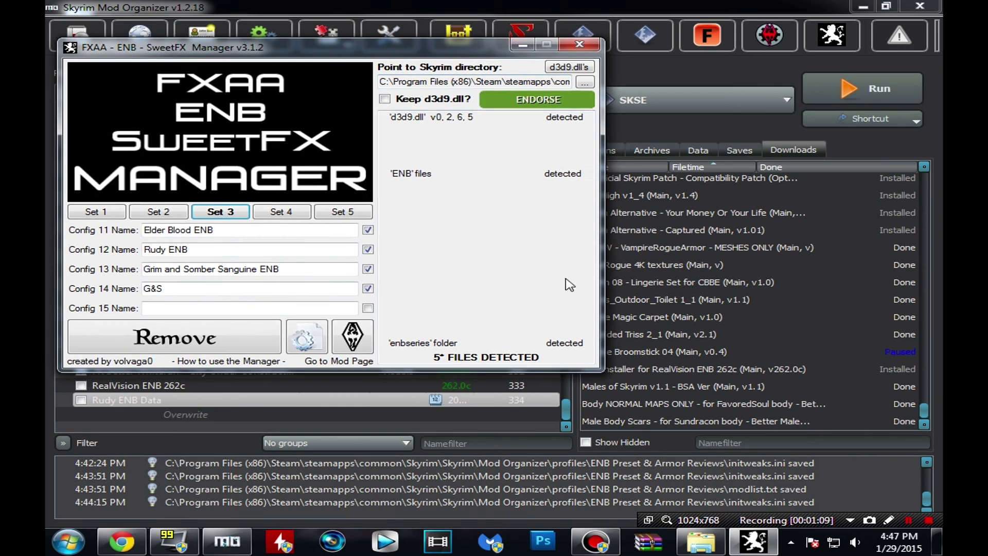
# Delete the G&S configuration from the Config 14 slot and confirm the deletion.
pyautogui.moveTo(286, 298)
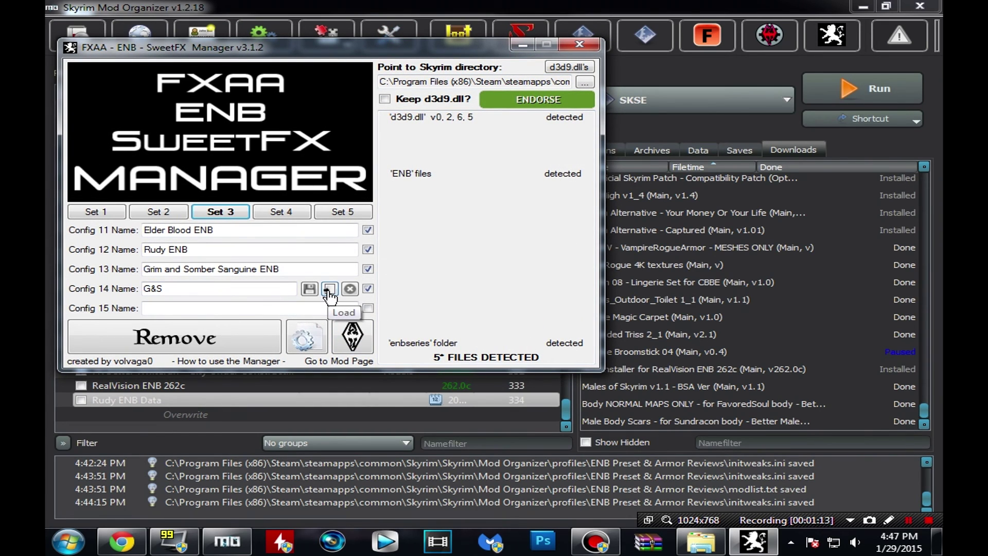
pyautogui.click(349, 290)
pyautogui.click(349, 291)
pyautogui.click(494, 315)
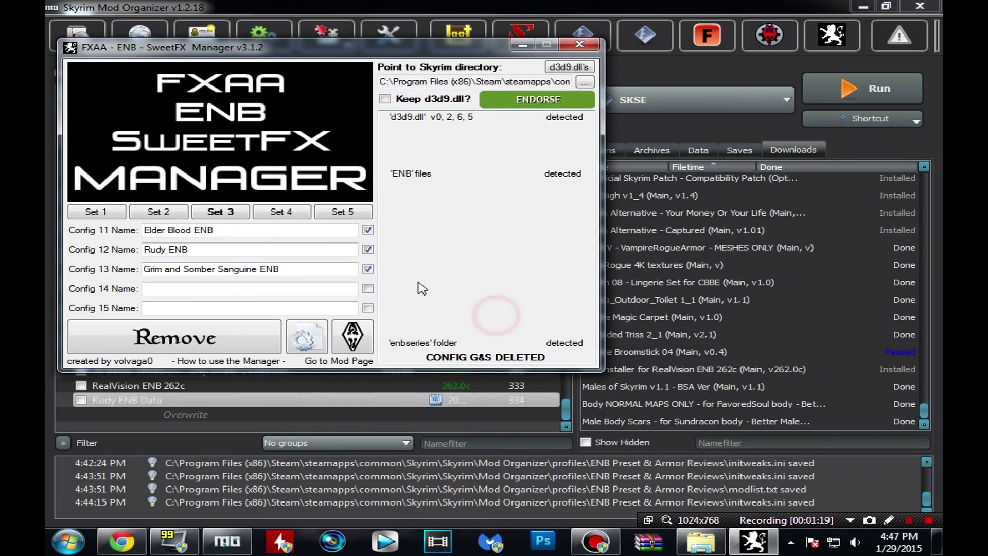
# Remove the loaded ENB files from the Skyrim directory, close the manager and launch the game through SKSE.
pyautogui.click(105, 215)
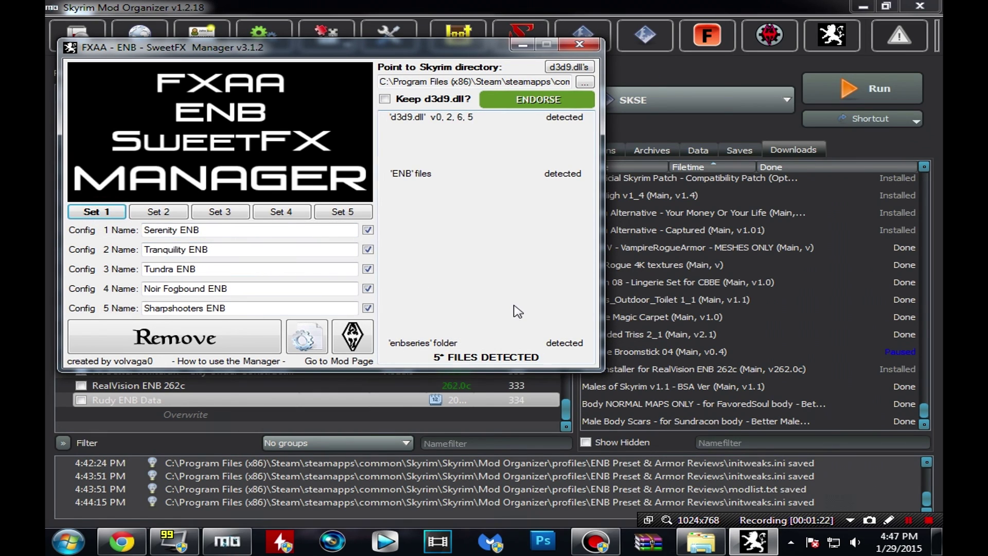
pyautogui.click(225, 345)
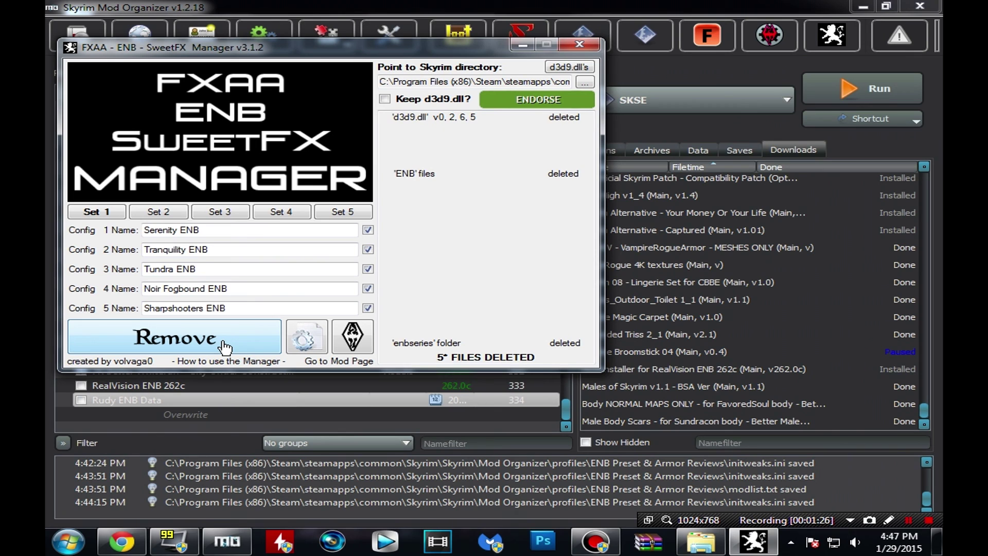
pyautogui.click(562, 45)
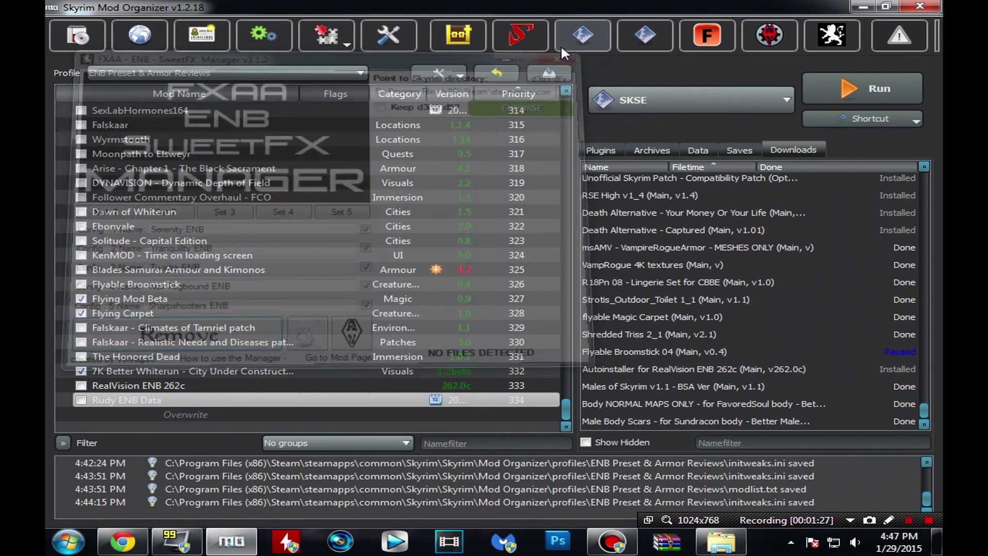
pyautogui.click(888, 95)
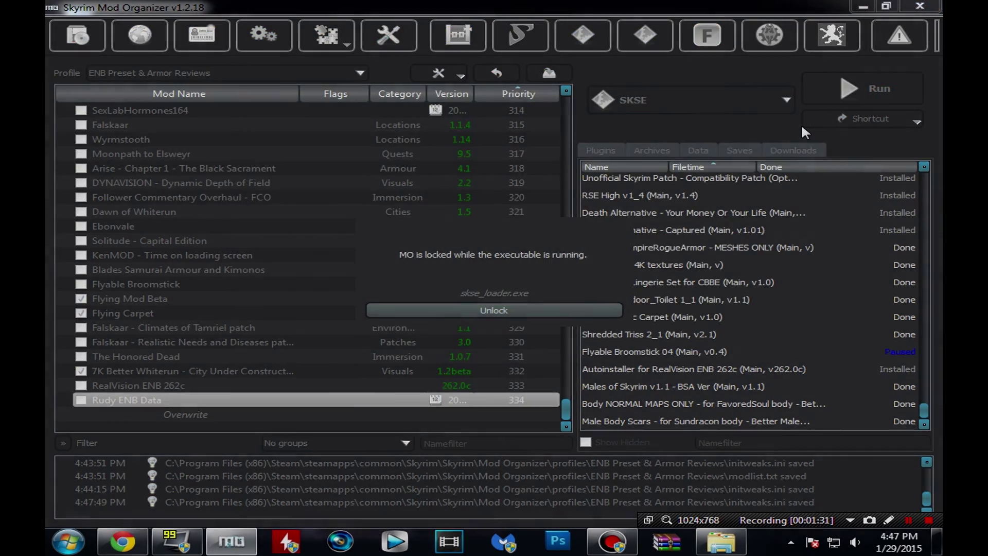